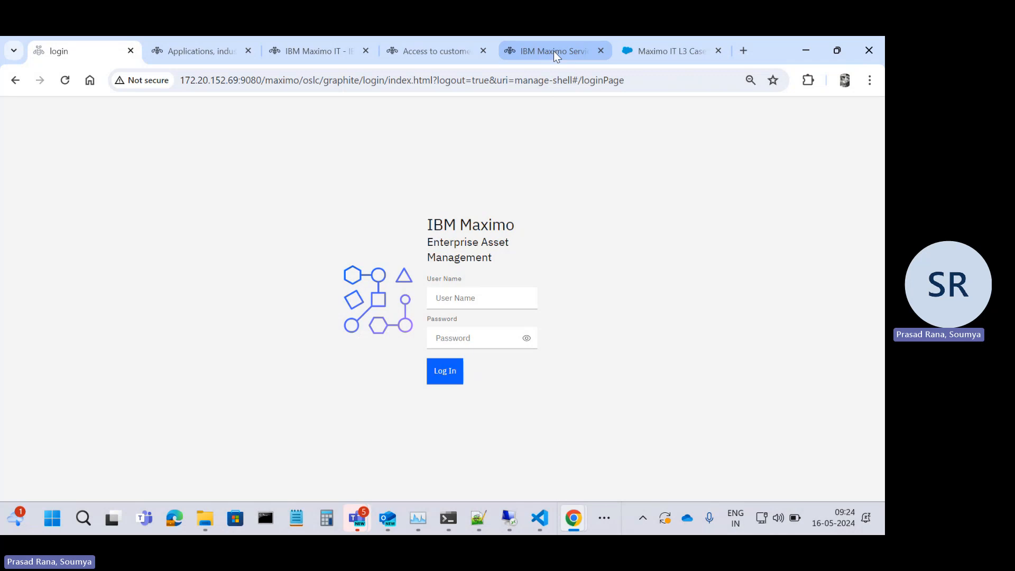
Look at the IBM Maximo Service Provider overview documentation, and return to the Maximo login page.
{"action": "left_click", "coordinate": [553, 51]}
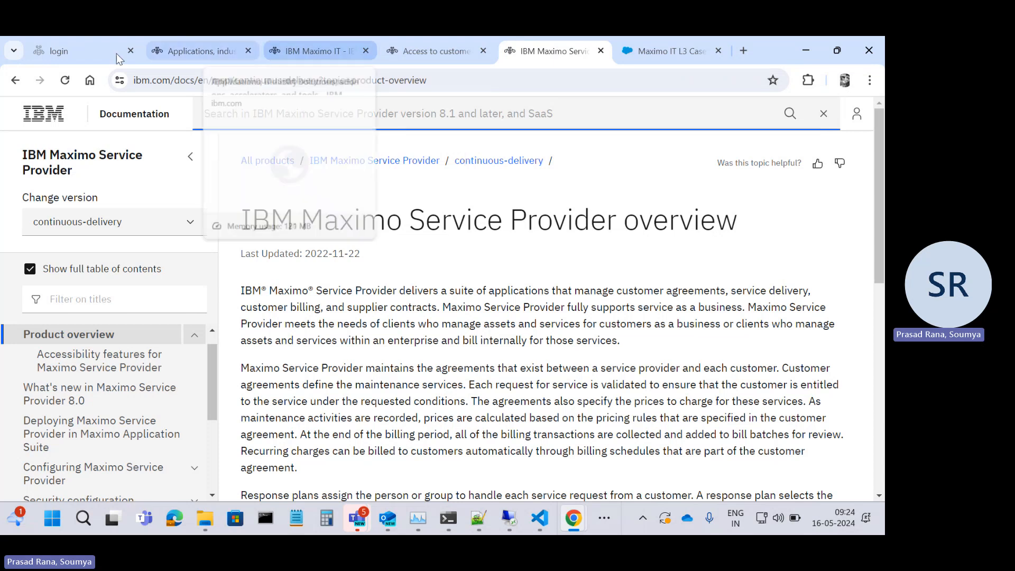
{"action": "left_click", "coordinate": [81, 53]}
Log in to Maximo as maxadmin with the account password and dismiss the browser's saved-password warning.
{"action": "left_click", "coordinate": [489, 300]}
{"action": "type", "text": "maxadminis"}
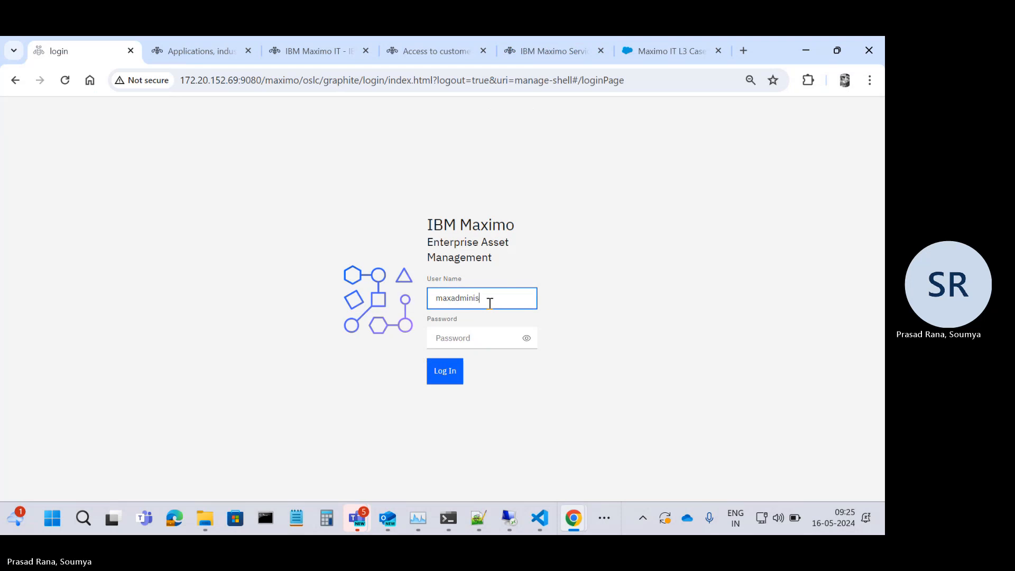
{"action": "key", "text": "Tab"}
{"action": "type", "text": "••••"}
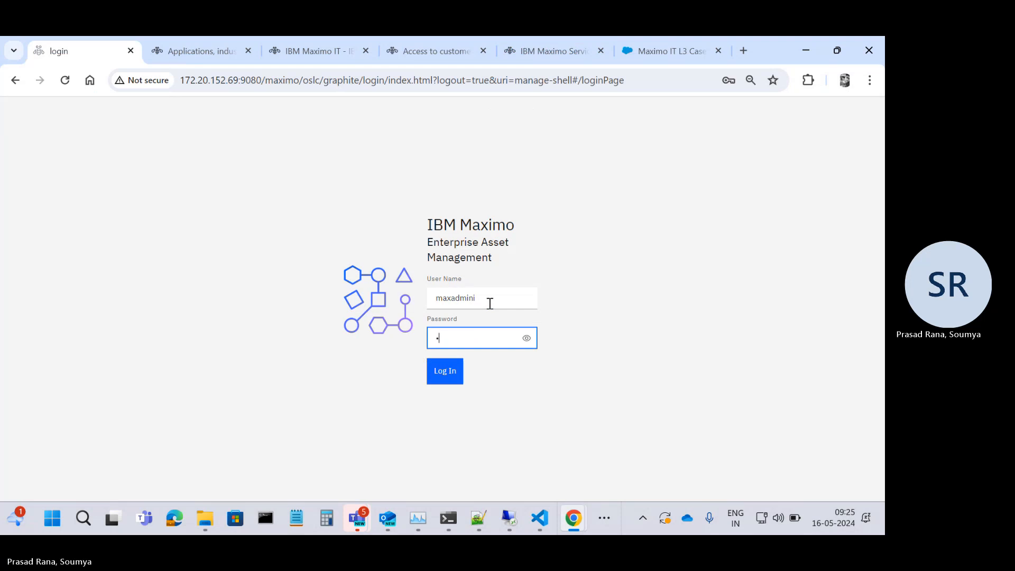
{"action": "type", "text": "••••"}
{"action": "key", "text": "Return"}
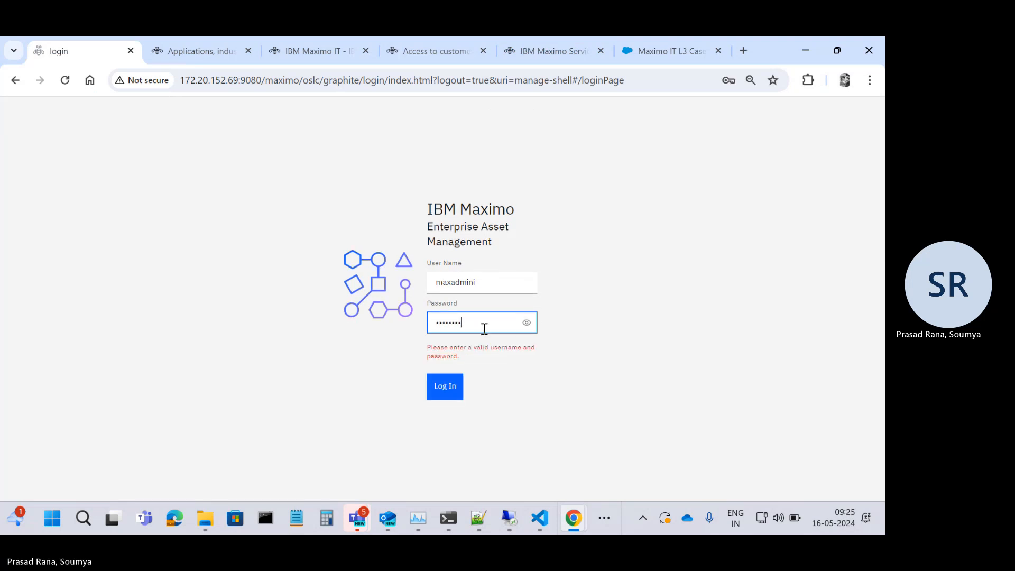
{"action": "left_click", "coordinate": [483, 284]}
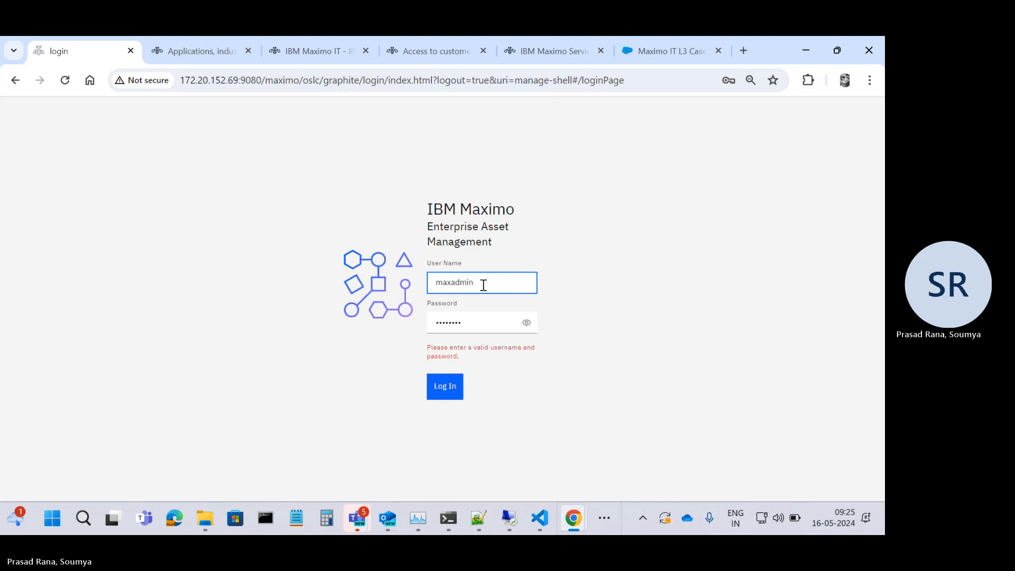
{"action": "left_click", "coordinate": [462, 385]}
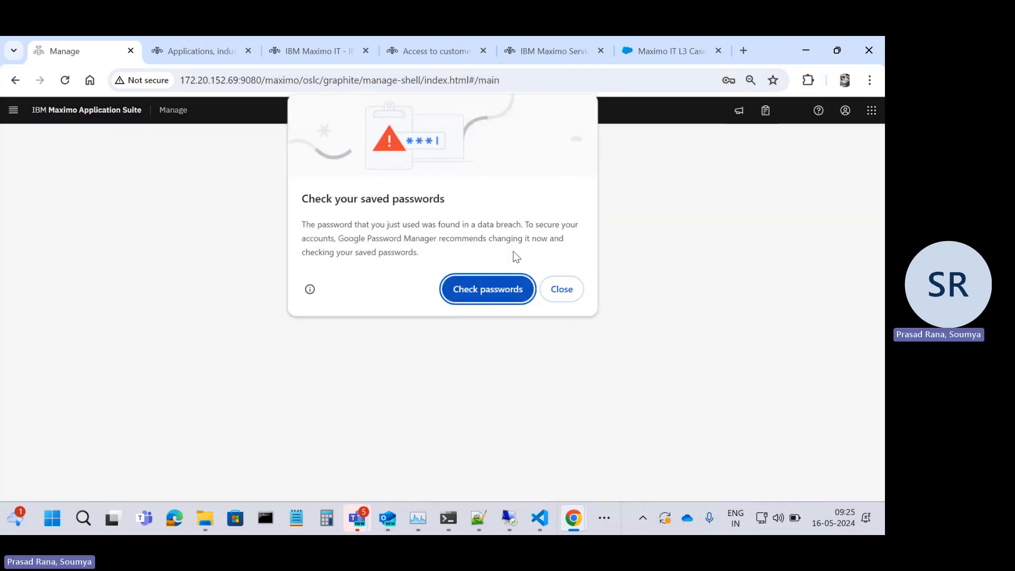
{"action": "left_click", "coordinate": [561, 290]}
Open the Customers (SP) application from the Service Provider (SP) module.
{"action": "mouse_move", "coordinate": [67, 365]}
{"action": "scroll", "coordinate": [69, 381], "scroll_direction": "down", "scroll_amount": 3}
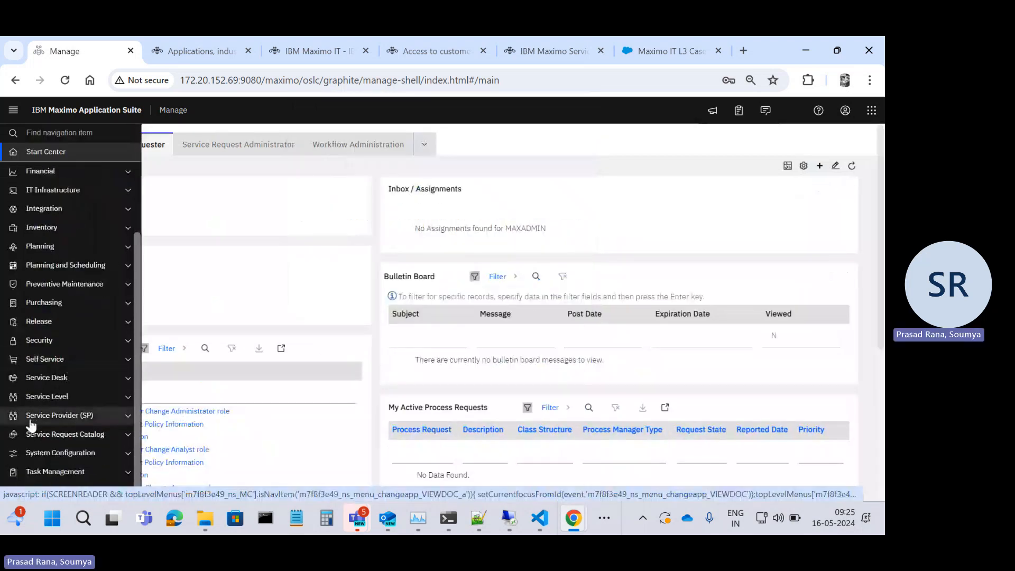
{"action": "left_click", "coordinate": [89, 417]}
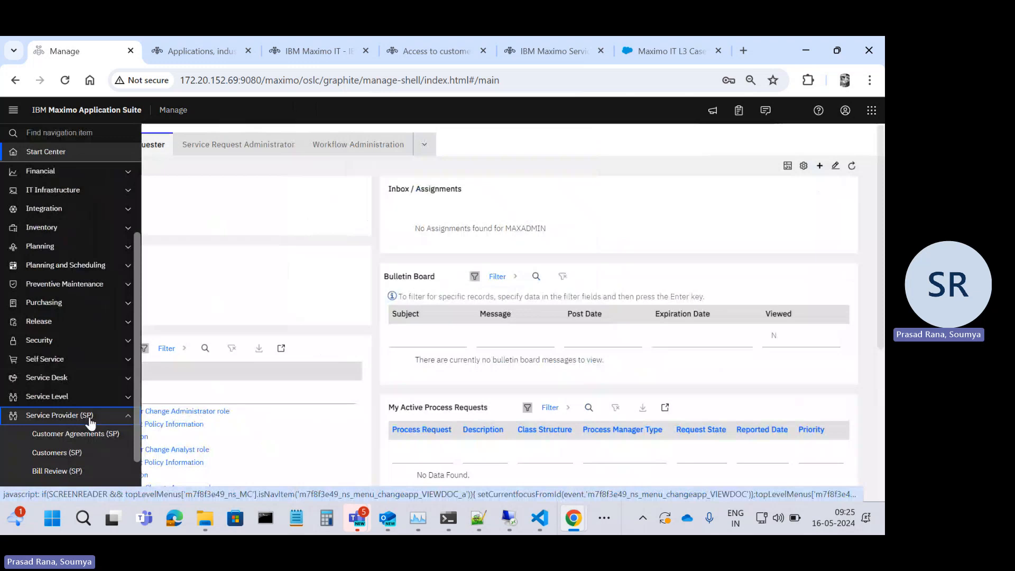
{"action": "scroll", "coordinate": [90, 420], "scroll_direction": "down", "scroll_amount": 2}
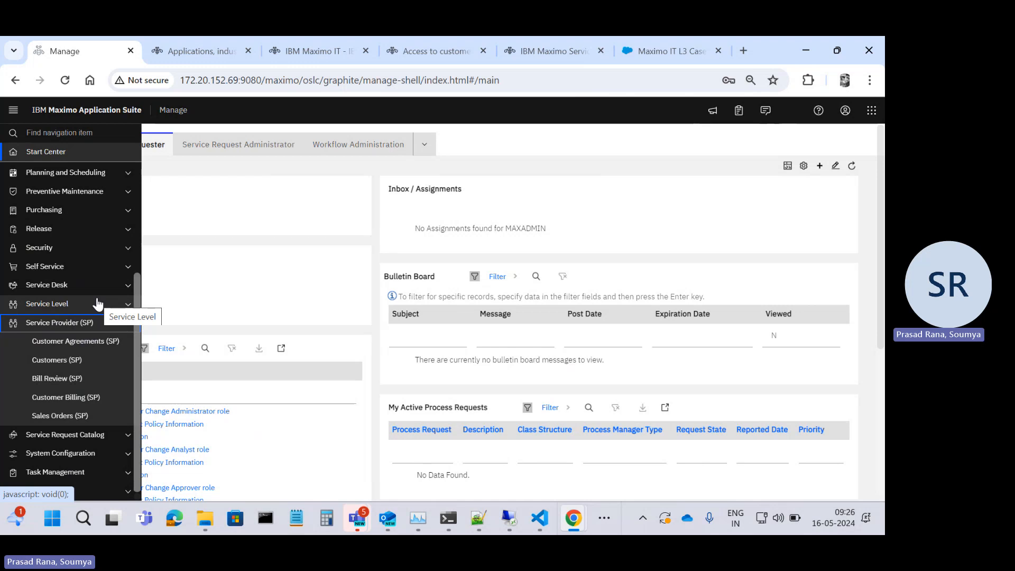
{"action": "left_click", "coordinate": [74, 361]}
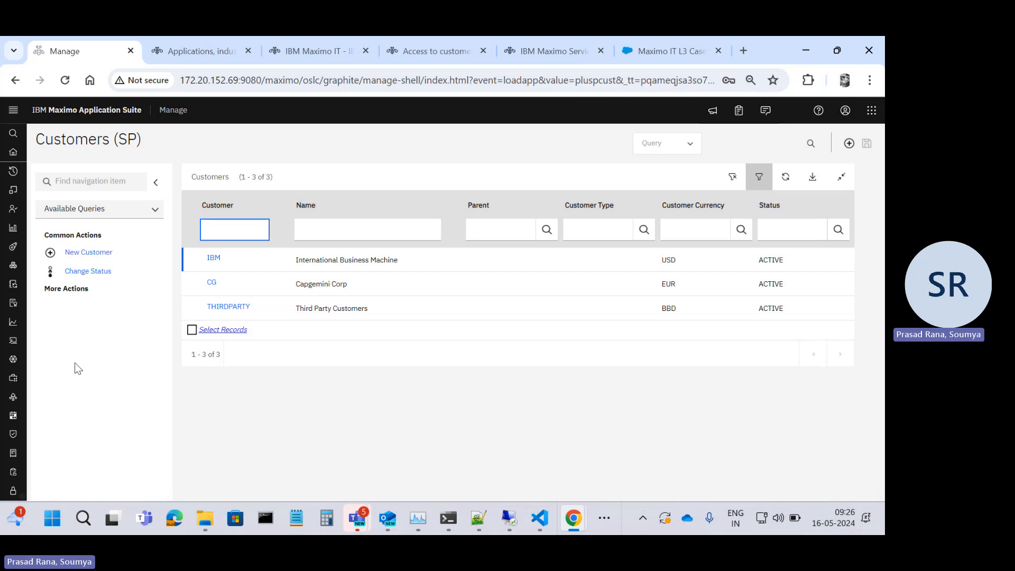
Search the navigation items for Customer and open the Customer Objects (SP) application.
{"action": "mouse_move", "coordinate": [97, 211]}
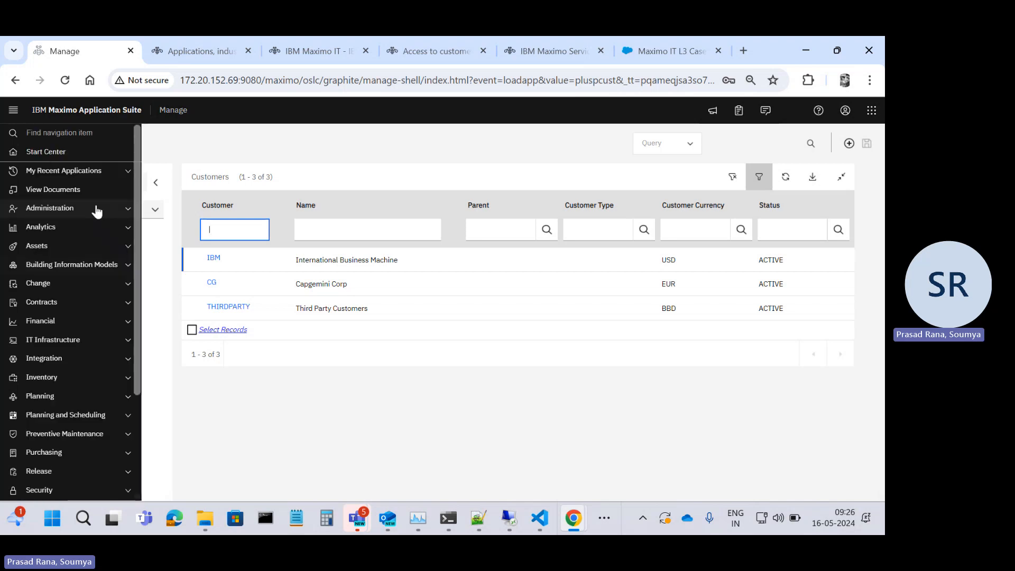
{"action": "scroll", "coordinate": [114, 360], "scroll_direction": "down", "scroll_amount": 2}
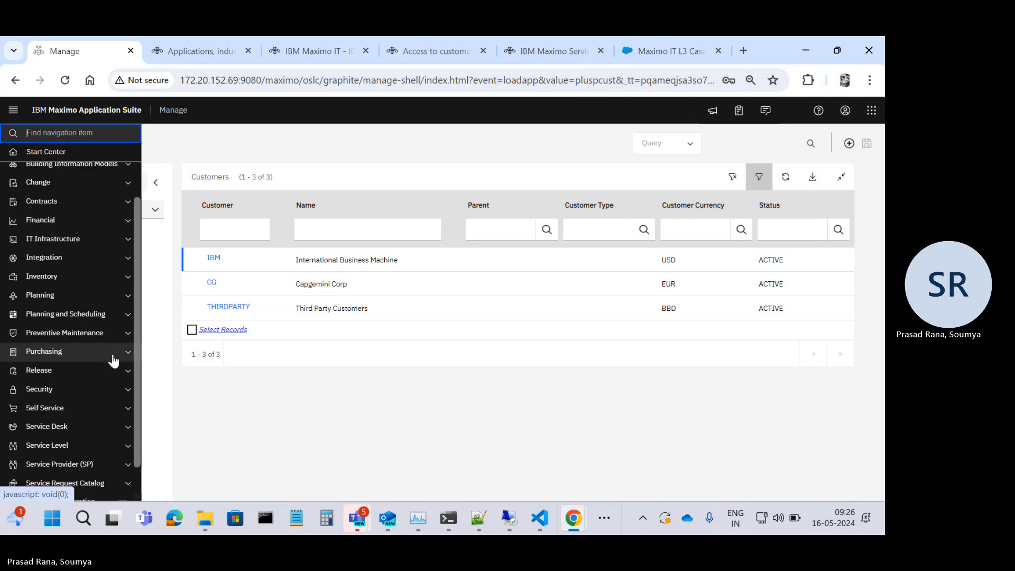
{"action": "scroll", "coordinate": [113, 360], "scroll_direction": "down", "scroll_amount": 1}
{"action": "left_click", "coordinate": [118, 415]}
{"action": "scroll", "coordinate": [117, 428], "scroll_direction": "down", "scroll_amount": 2}
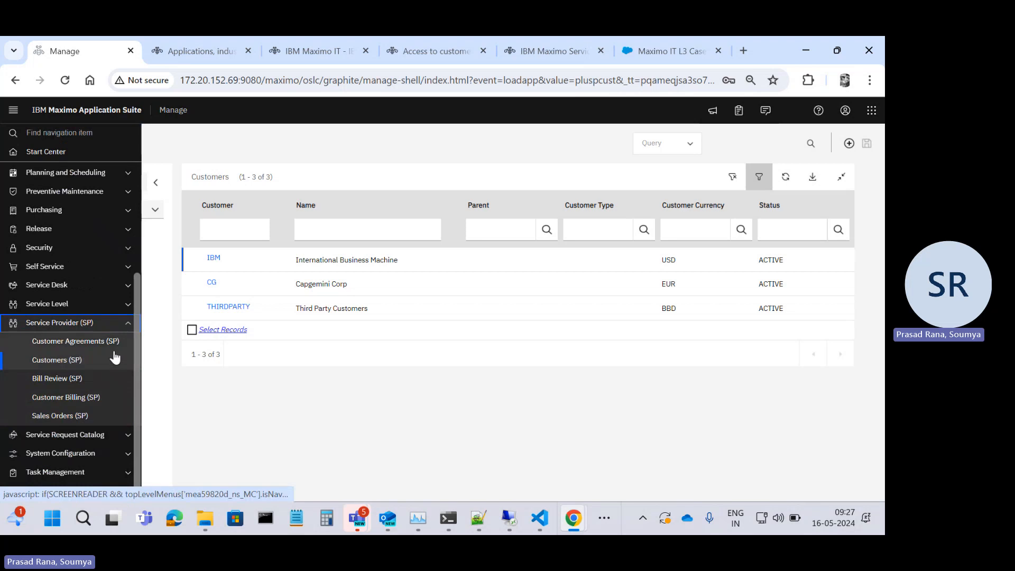
{"action": "left_click", "coordinate": [82, 135]}
{"action": "type", "text": "C"}
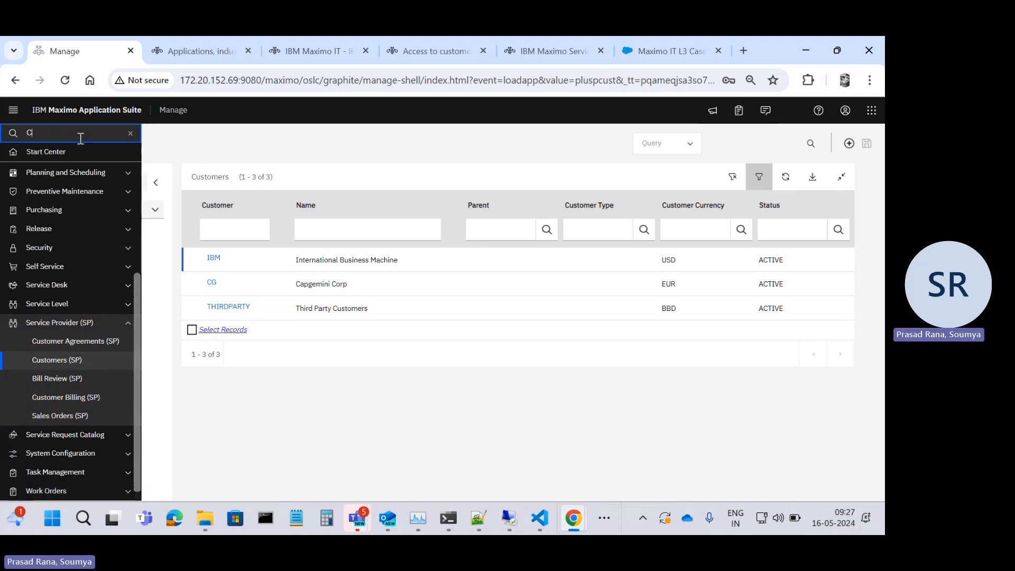
{"action": "type", "text": "ustomer"}
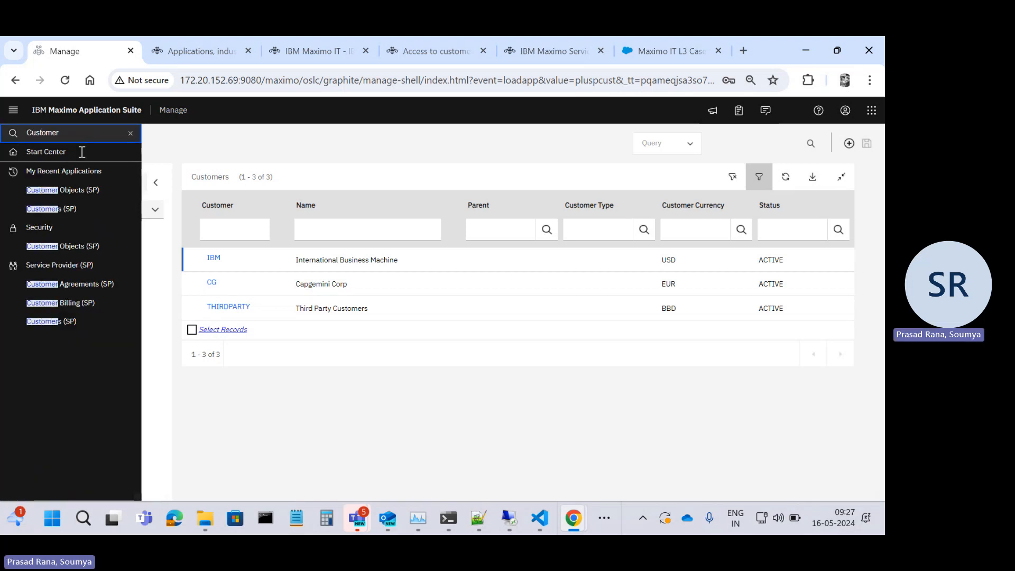
{"action": "left_click", "coordinate": [89, 192]}
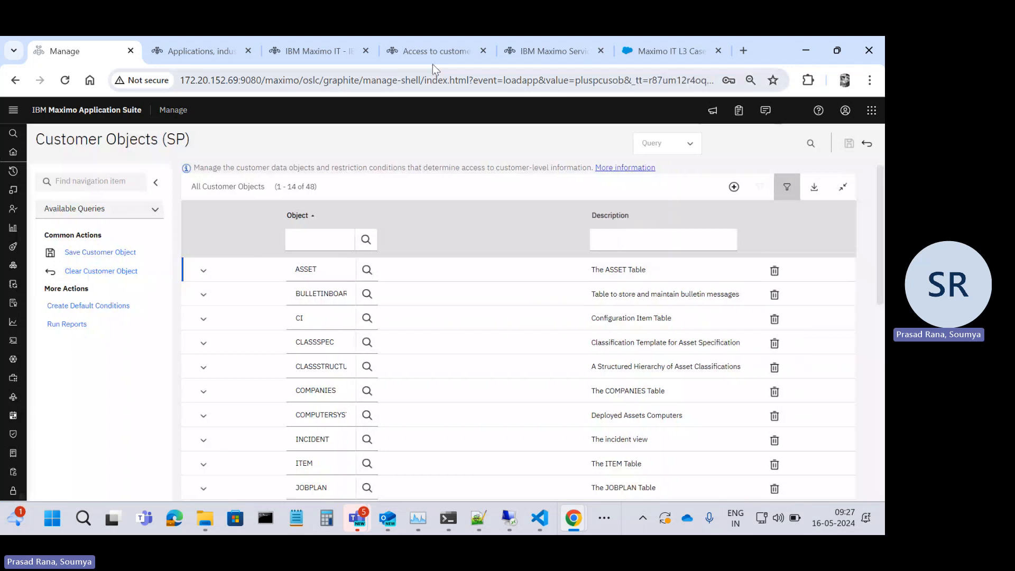
Read the Access to customer-level data documentation, highlighting the mention of the Customer Objects application.
{"action": "left_click", "coordinate": [432, 60]}
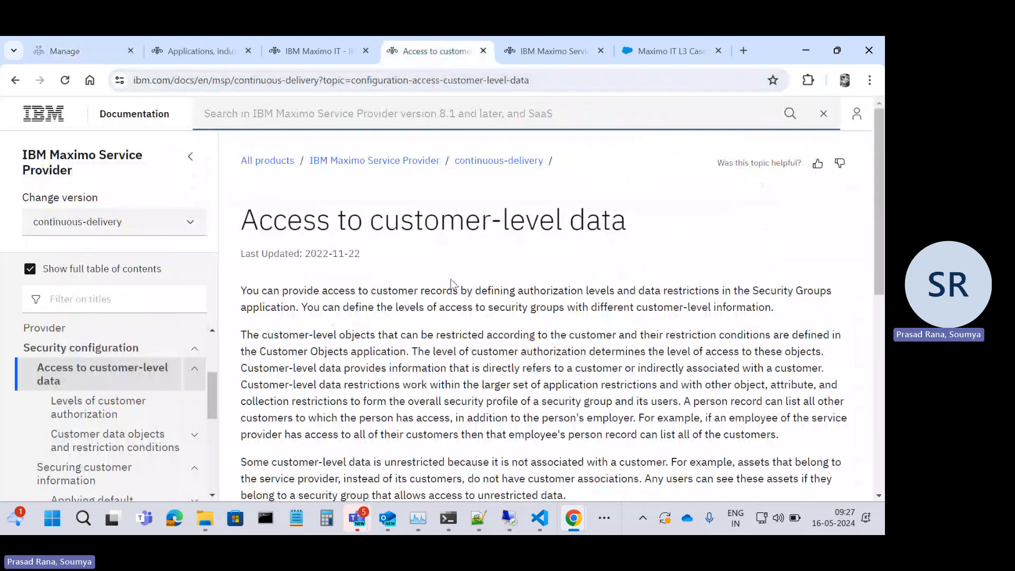
{"action": "scroll", "coordinate": [526, 292], "scroll_direction": "down", "scroll_amount": 1}
{"action": "scroll", "coordinate": [525, 292], "scroll_direction": "down", "scroll_amount": 1}
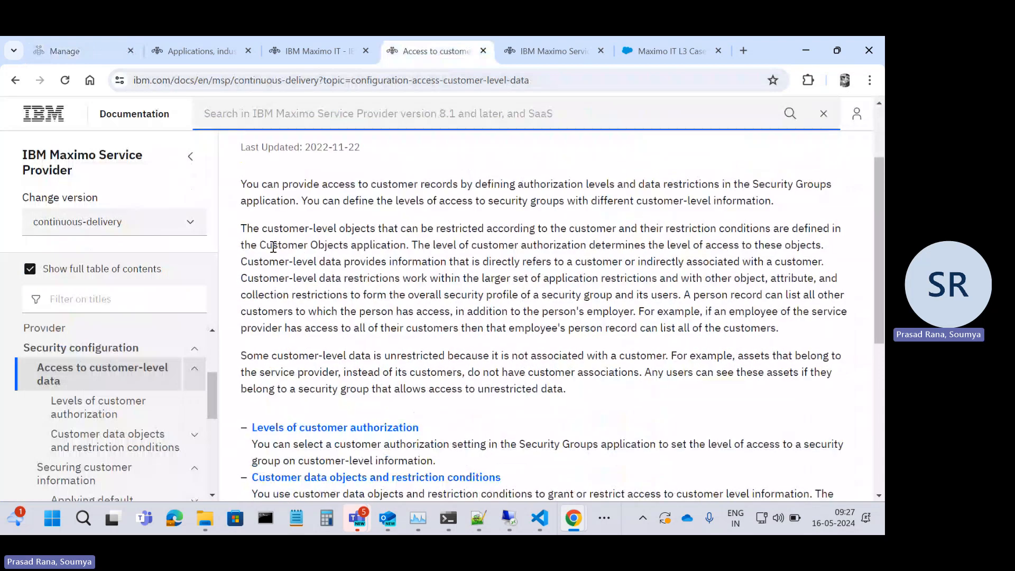
{"action": "left_click_drag", "start_coordinate": [260, 245], "coordinate": [390, 248]}
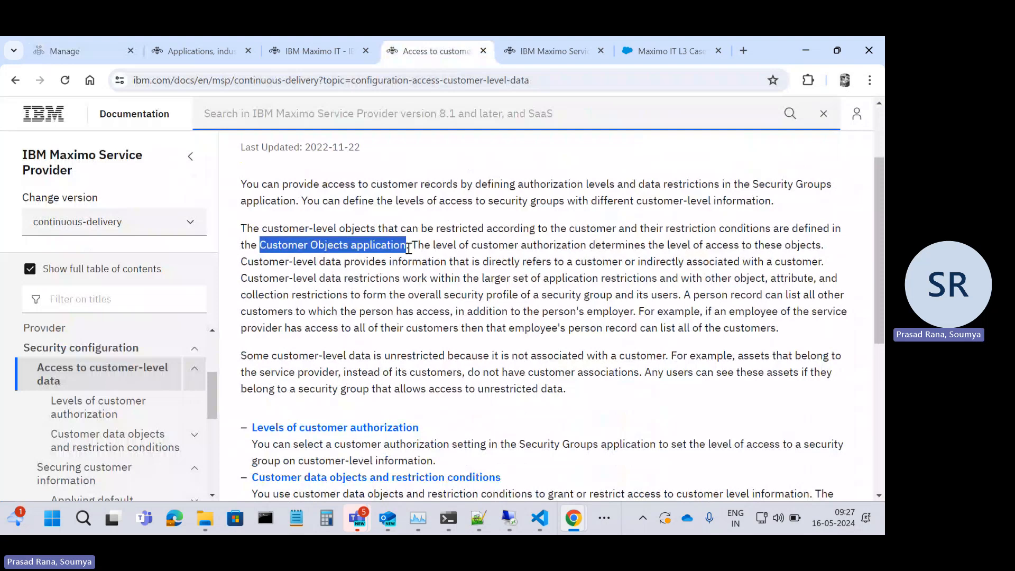
{"action": "left_click_drag", "start_coordinate": [409, 248], "coordinate": [410, 248]}
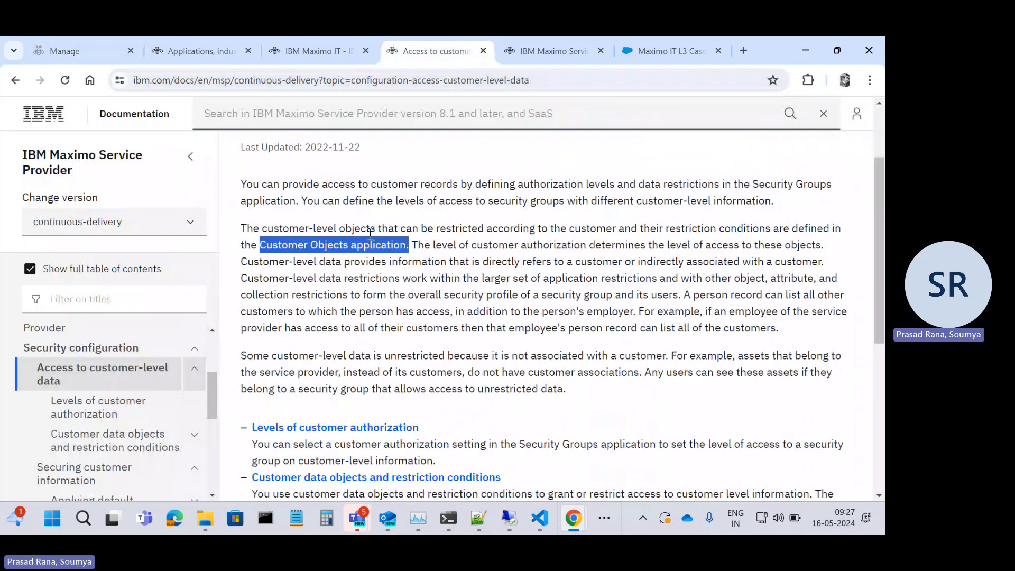
{"action": "left_click", "coordinate": [402, 234]}
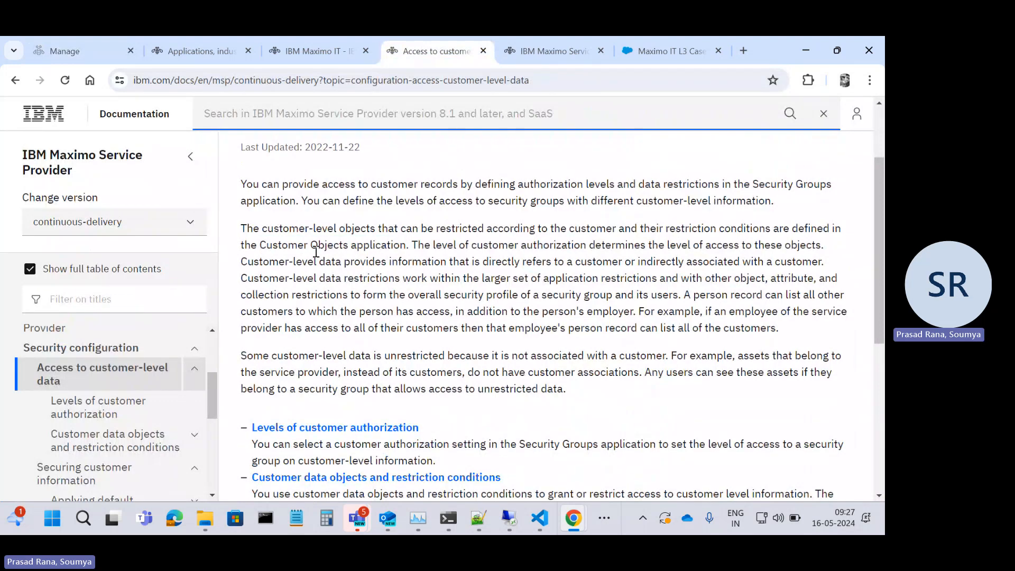
{"action": "left_click_drag", "start_coordinate": [316, 249], "coordinate": [393, 246]}
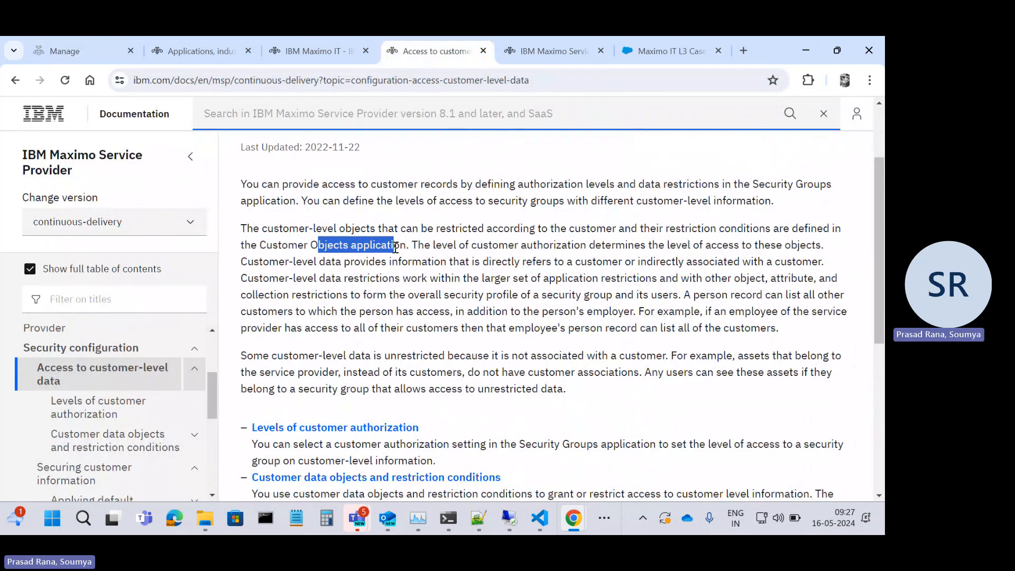
Return to Customer Objects (SP) and review the object list and the restriction conditions for ASSET.
{"action": "left_click", "coordinate": [68, 53]}
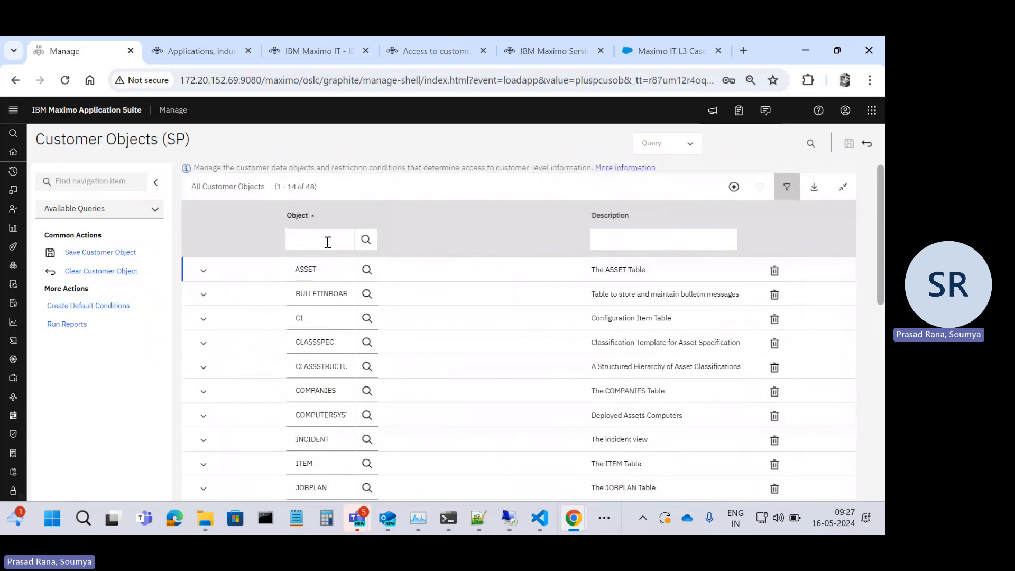
{"action": "scroll", "coordinate": [400, 332], "scroll_direction": "down", "scroll_amount": 1}
{"action": "scroll", "coordinate": [400, 332], "scroll_direction": "down", "scroll_amount": 1}
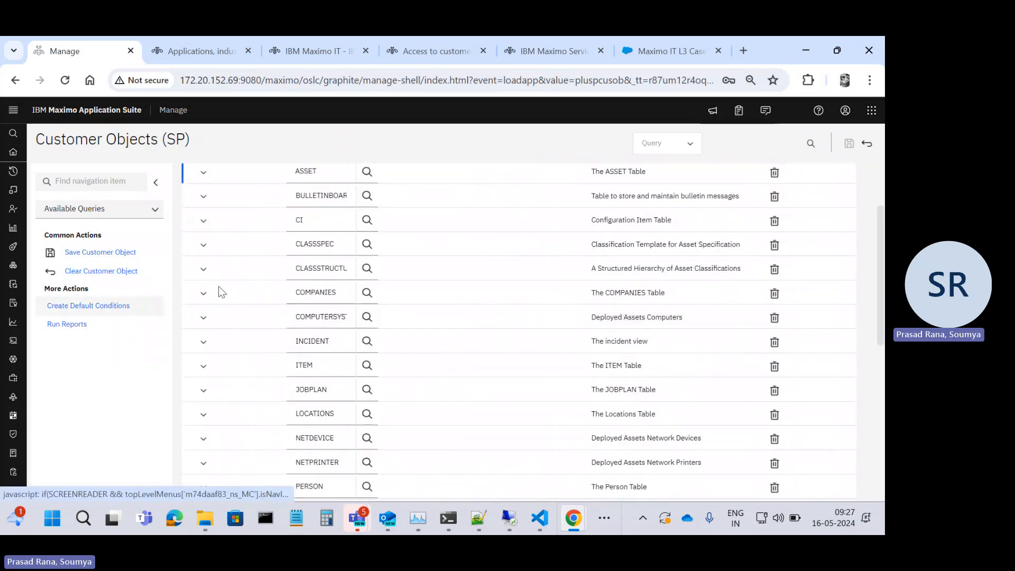
{"action": "scroll", "coordinate": [221, 292], "scroll_direction": "up", "scroll_amount": 2}
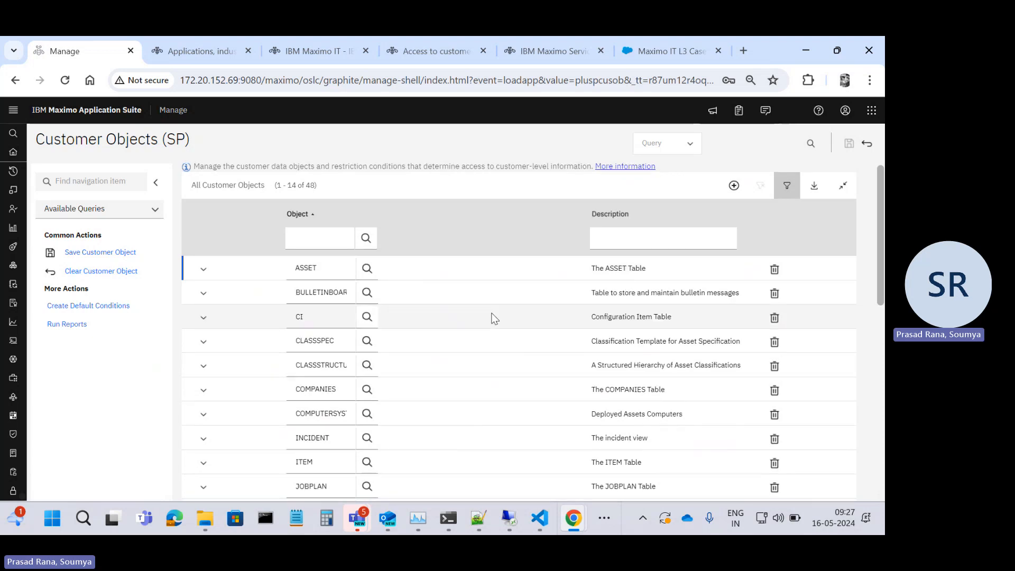
{"action": "scroll", "coordinate": [494, 317], "scroll_direction": "down", "scroll_amount": 6}
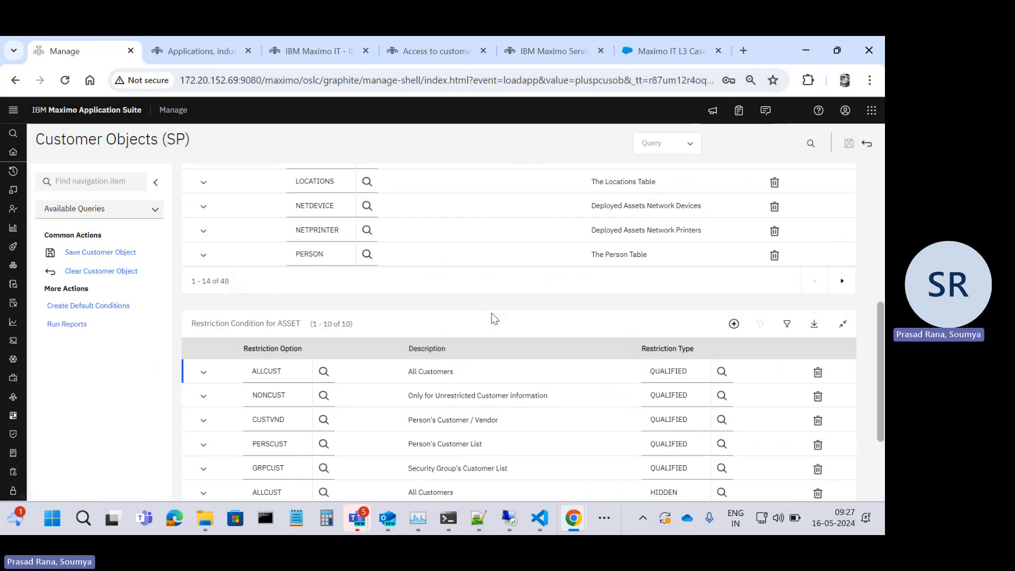
{"action": "scroll", "coordinate": [494, 317], "scroll_direction": "up", "scroll_amount": 6}
Filter the customer objects by the object name PMSCCATALOG.
{"action": "left_click", "coordinate": [340, 234]}
{"action": "type", "text": "PM"}
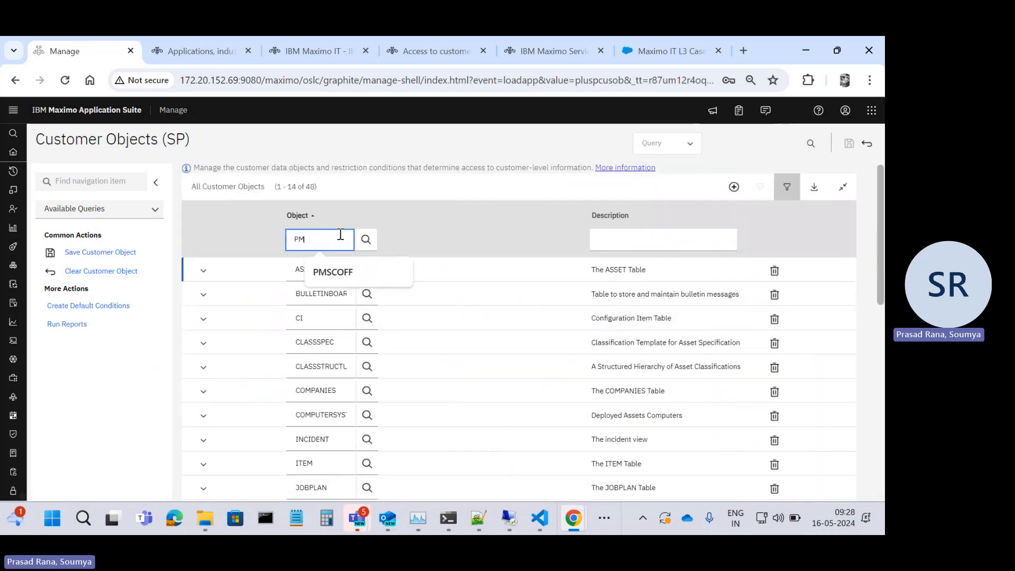
{"action": "type", "text": "SCCATALOG"}
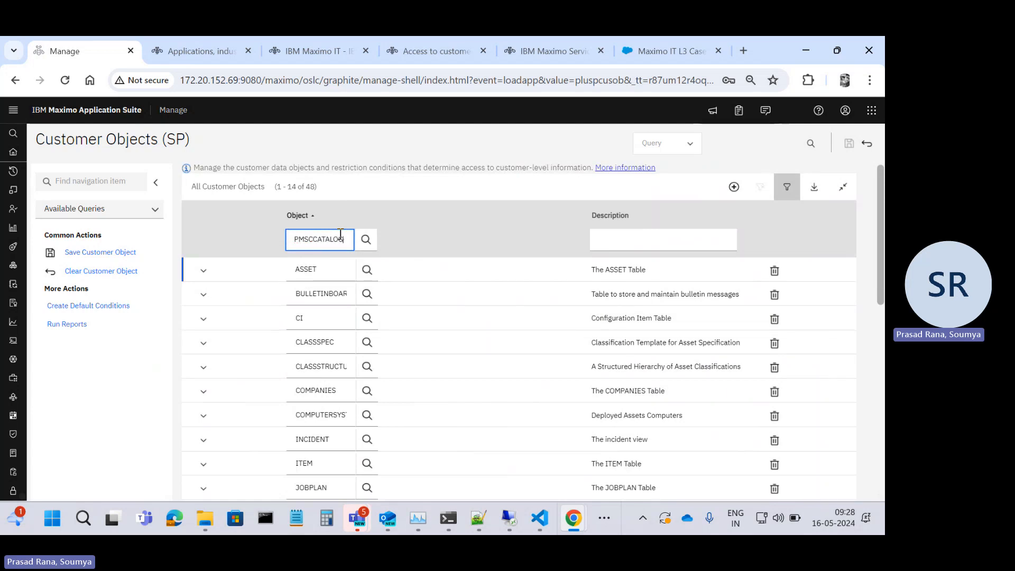
{"action": "key", "text": "Return"}
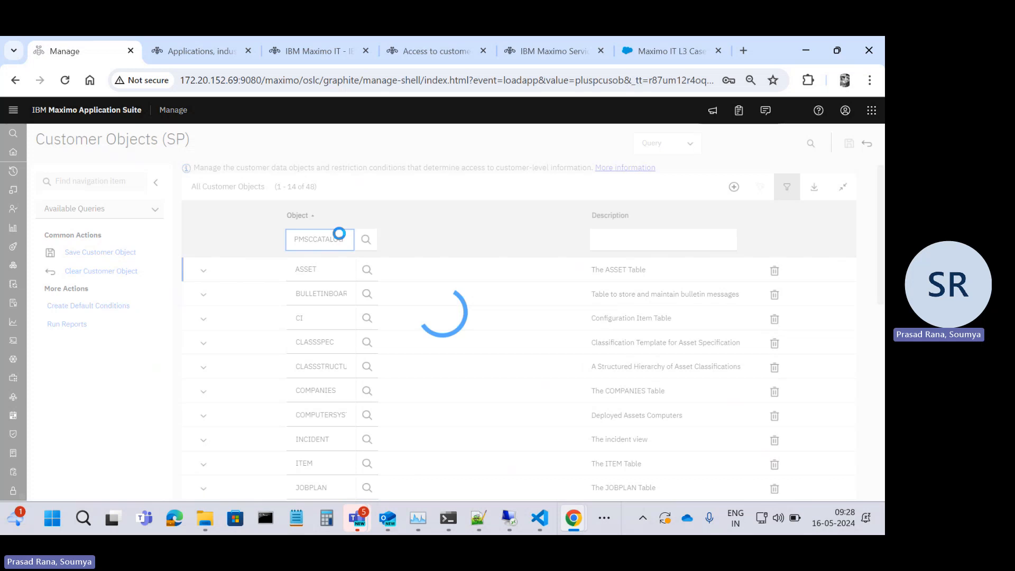
Expand the qualified GRPCUST restriction condition of PMSCCATALOG and enlarge its expression to examine the full text.
{"action": "scroll", "coordinate": [372, 338], "scroll_direction": "down", "scroll_amount": 3}
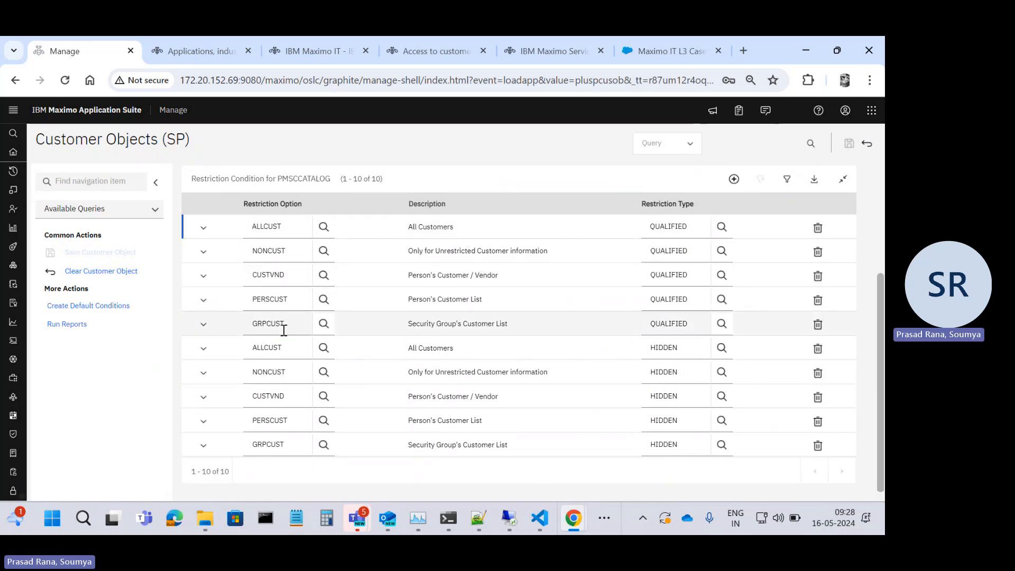
{"action": "left_click", "coordinate": [203, 325]}
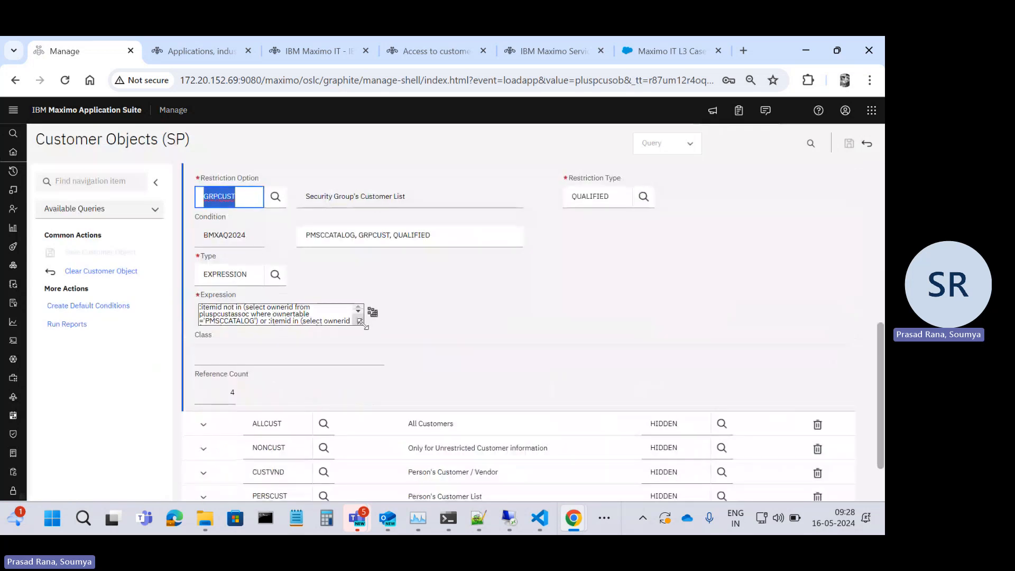
{"action": "left_click_drag", "start_coordinate": [365, 325], "coordinate": [425, 404]}
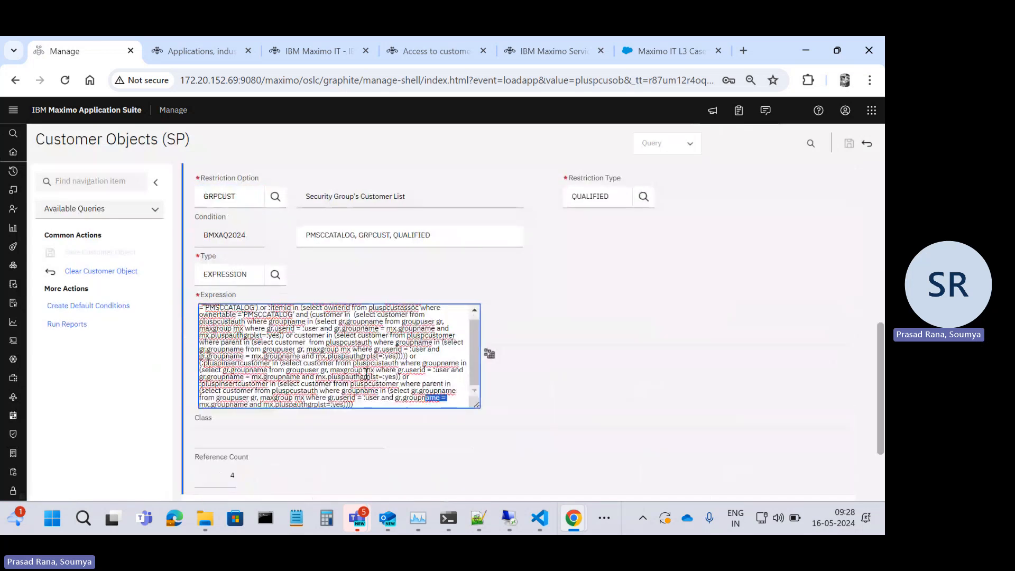
{"action": "left_click_drag", "start_coordinate": [365, 372], "coordinate": [200, 308]}
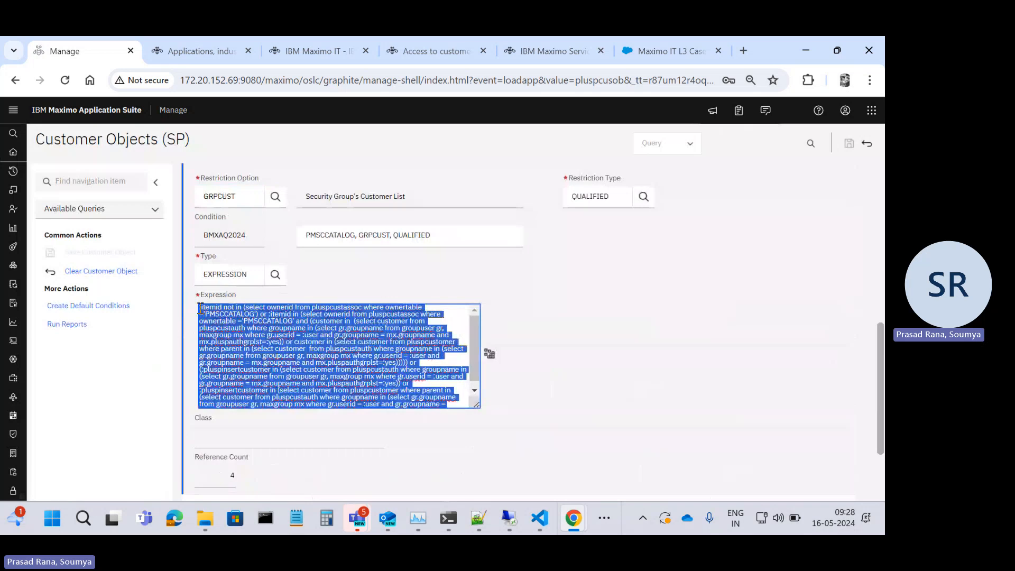
{"action": "left_click", "coordinate": [561, 368]}
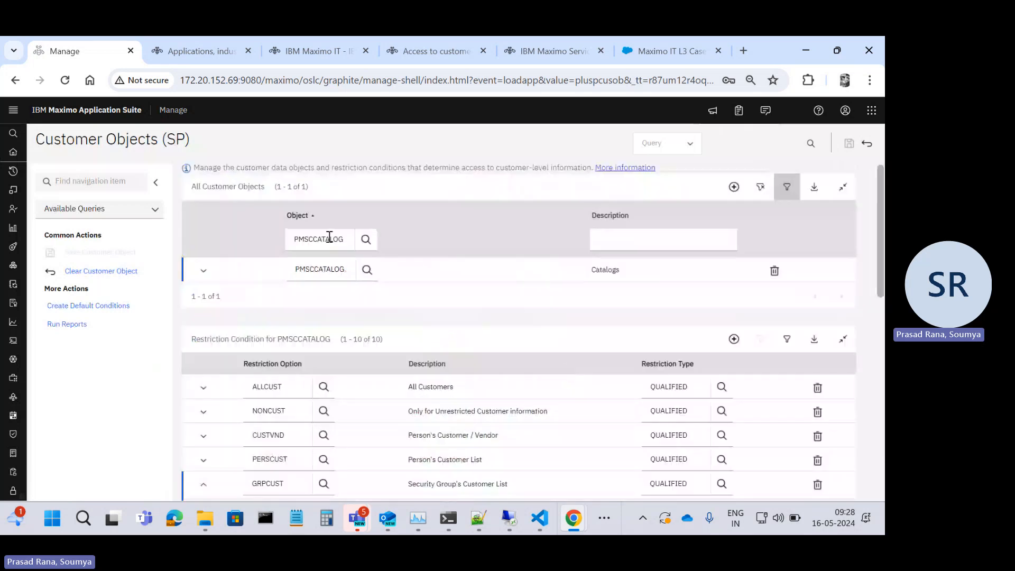
Filter the customer objects by the object name PMSCOFFERING instead.
{"action": "double_click", "coordinate": [329, 236]}
{"action": "type", "text": "PMSCOFFERING"}
{"action": "key", "text": "Return"}
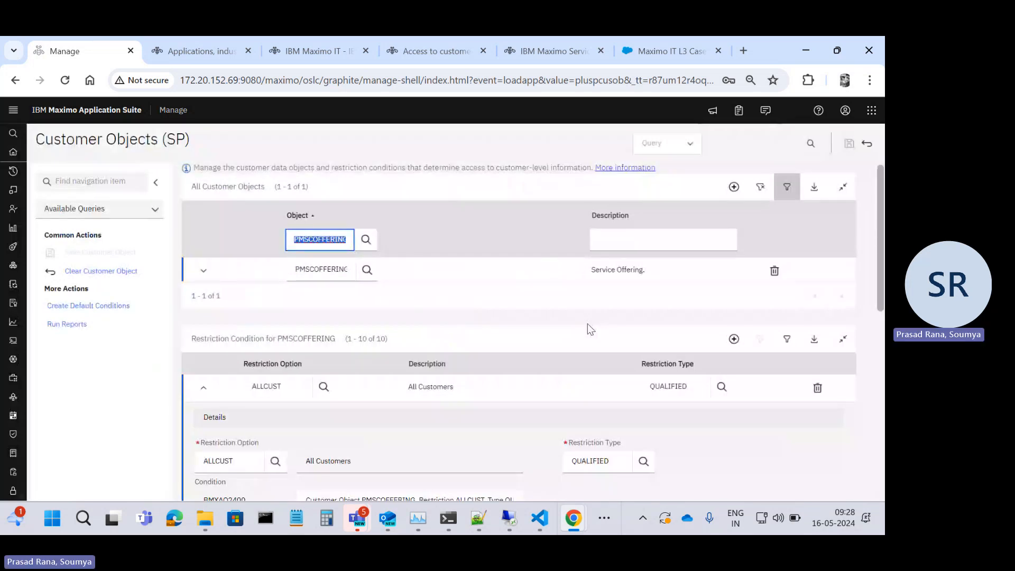
Expand the qualified GRPCUST restriction condition of PMSCOFFERING and enlarge its expression to examine the full text.
{"action": "scroll", "coordinate": [588, 323], "scroll_direction": "down", "scroll_amount": 6}
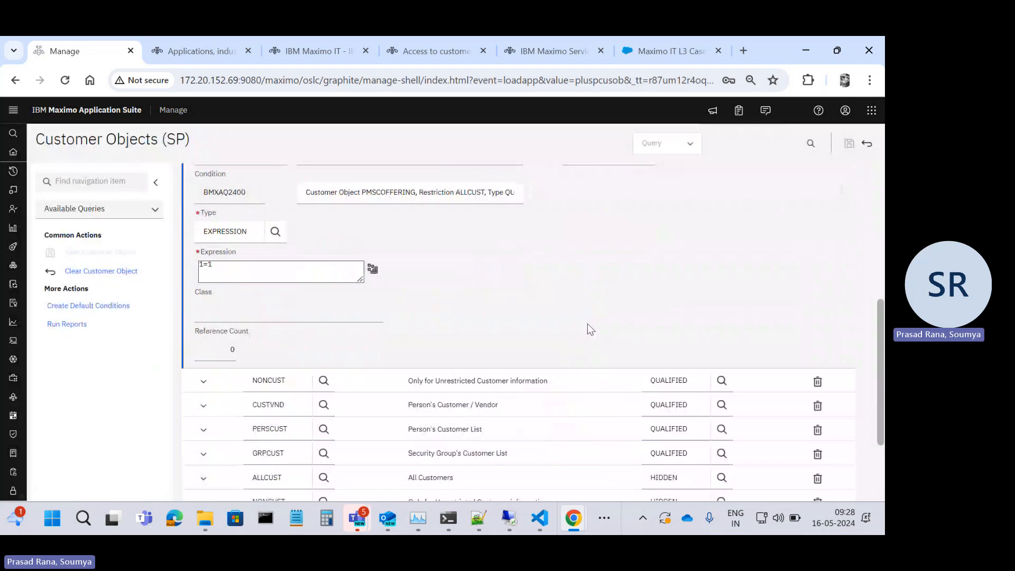
{"action": "scroll", "coordinate": [590, 329], "scroll_direction": "down", "scroll_amount": 2}
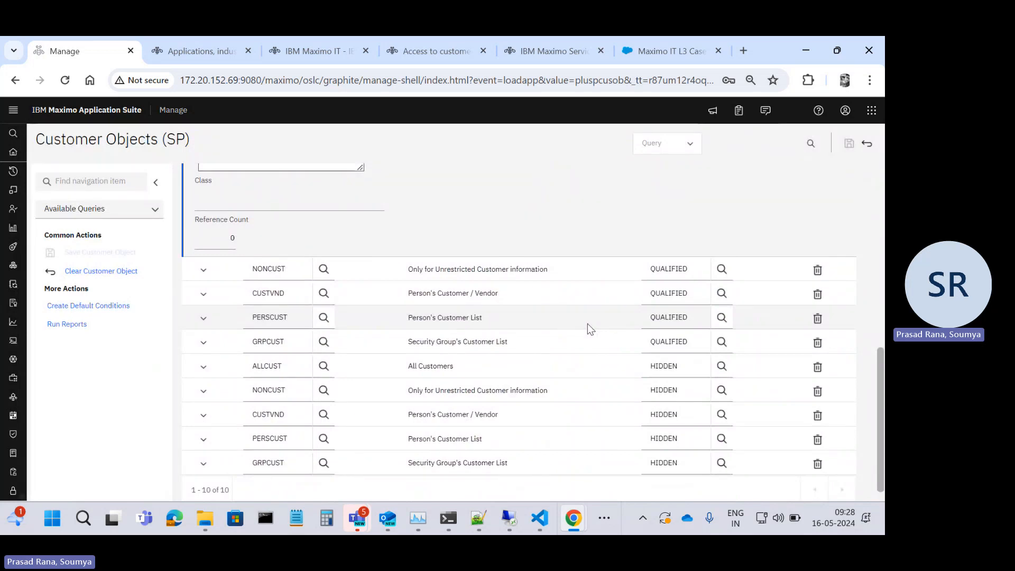
{"action": "left_click", "coordinate": [202, 342]}
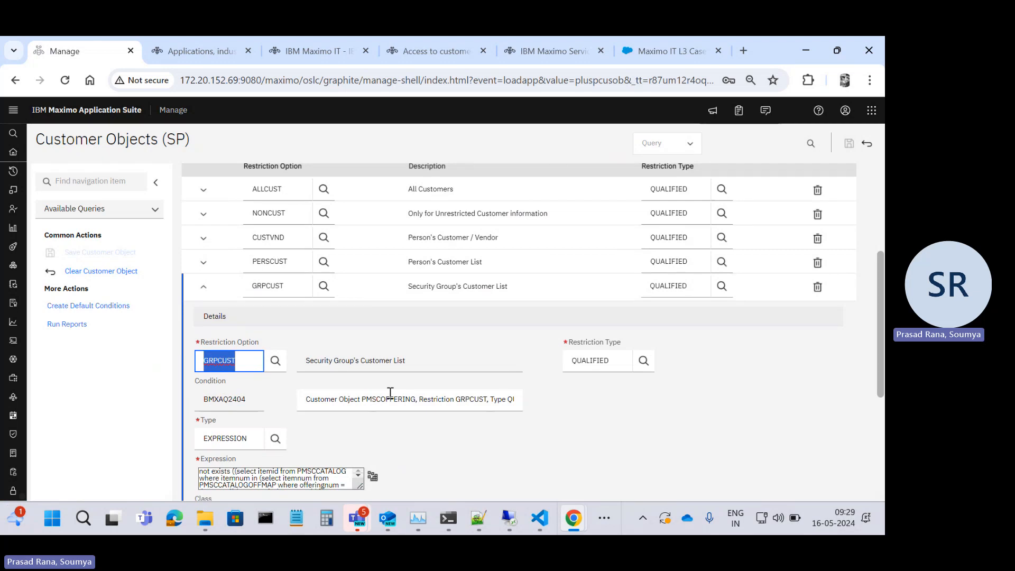
{"action": "scroll", "coordinate": [390, 393], "scroll_direction": "down", "scroll_amount": 3}
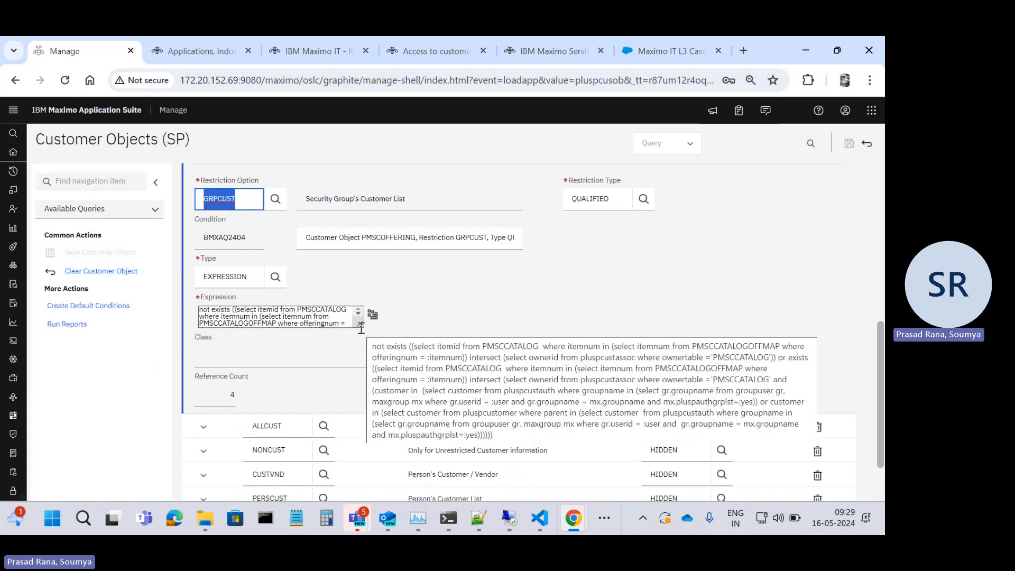
{"action": "left_click_drag", "start_coordinate": [360, 326], "coordinate": [692, 477]}
{"action": "left_click", "coordinate": [479, 360]}
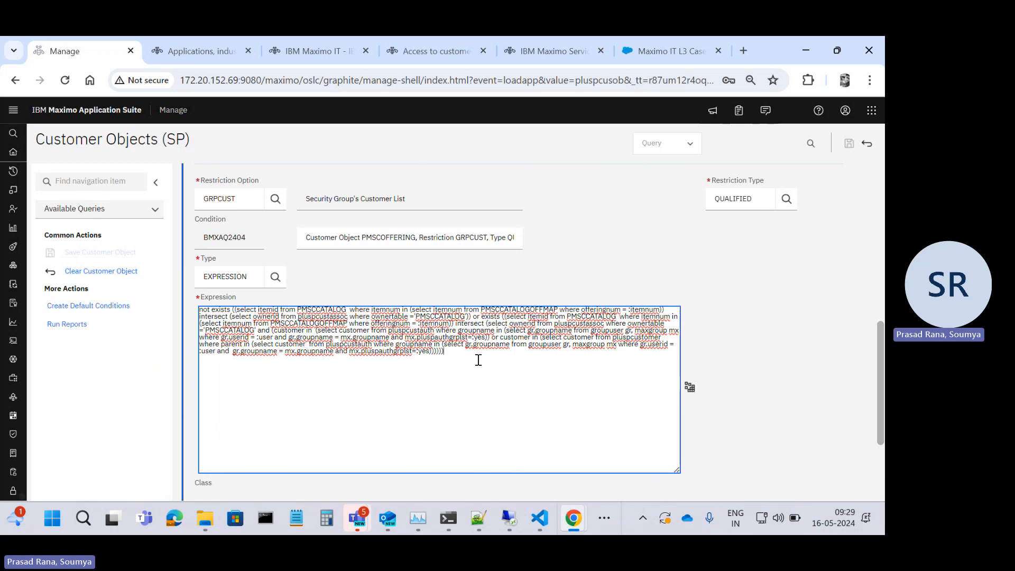
{"action": "key", "text": "ctrl+a"}
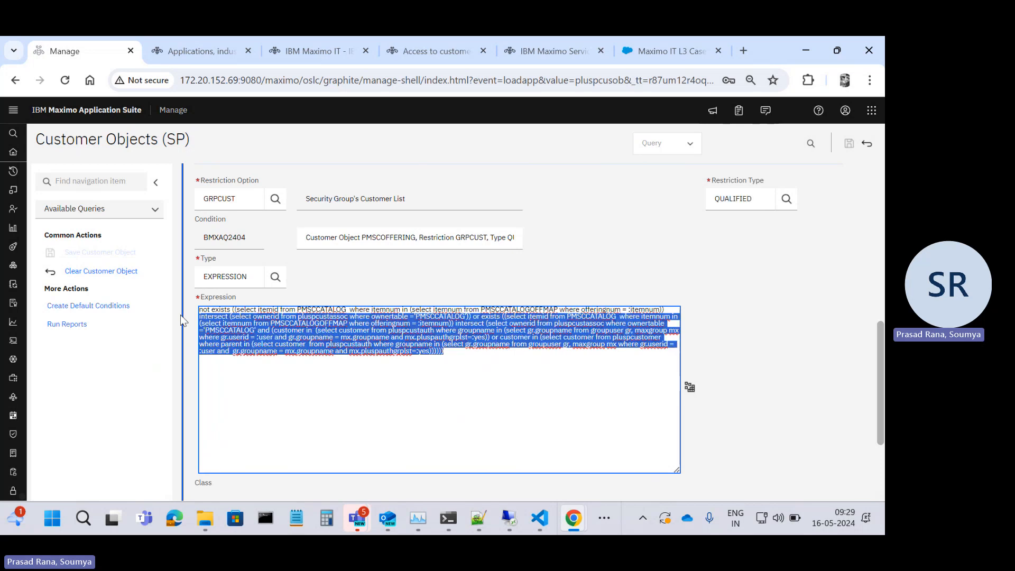
{"action": "left_click", "coordinate": [432, 412]}
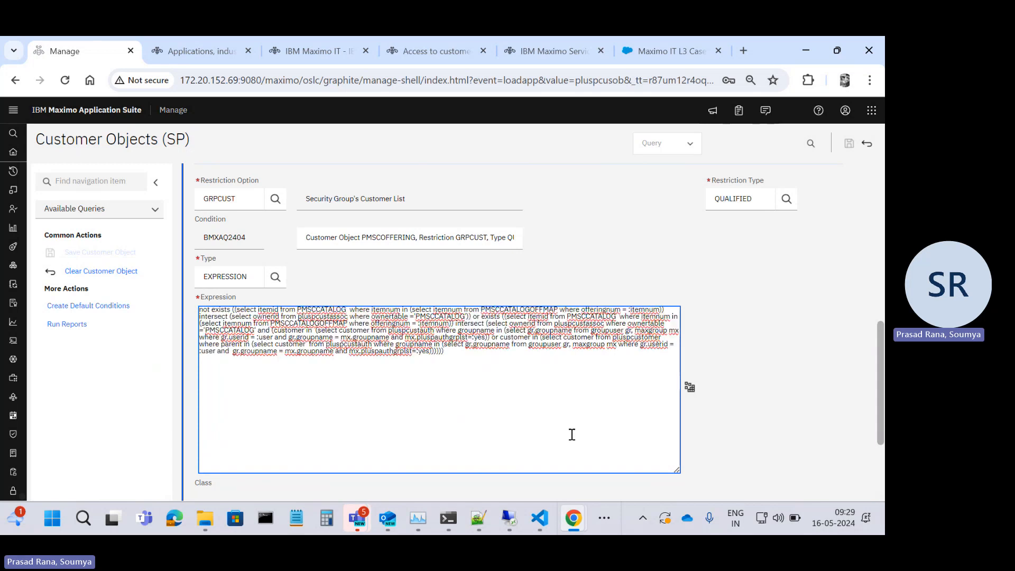
{"action": "scroll", "coordinate": [519, 301], "scroll_direction": "up", "scroll_amount": 1}
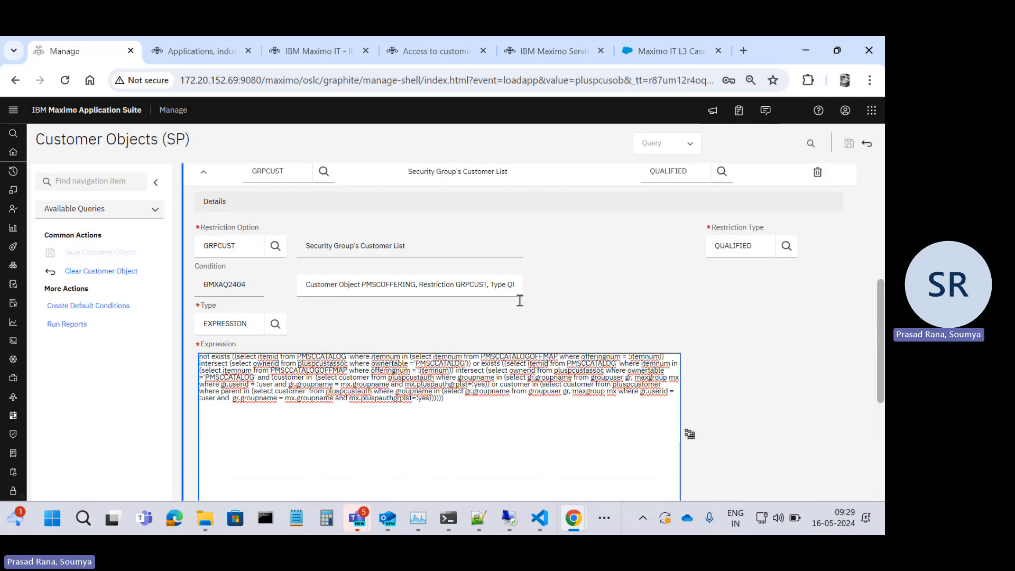
{"action": "scroll", "coordinate": [520, 300], "scroll_direction": "up", "scroll_amount": 7}
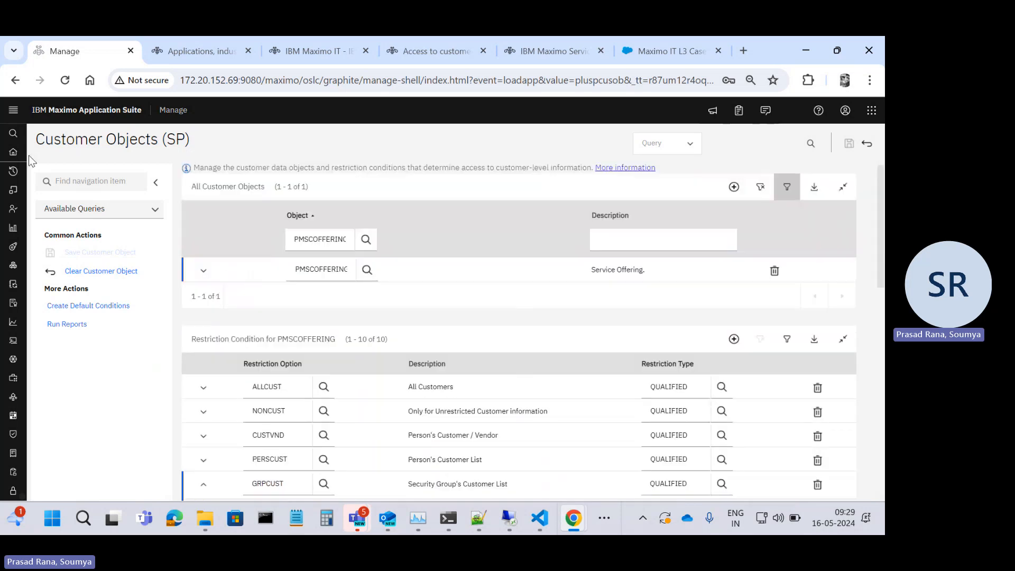
Open the Users application and filter the user list by IBM.
{"action": "mouse_move", "coordinate": [29, 155]}
{"action": "left_click", "coordinate": [52, 136]}
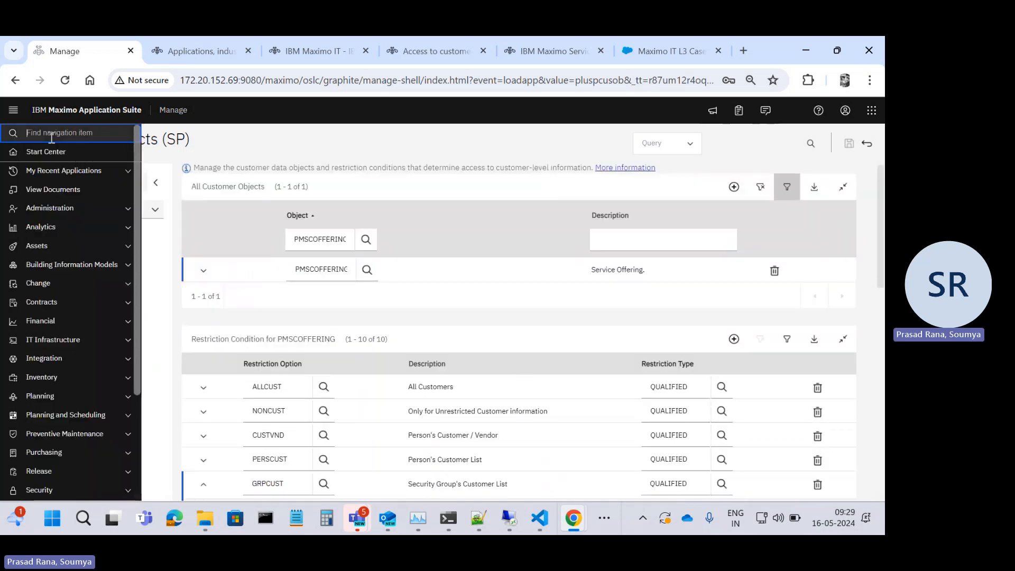
{"action": "type", "text": "User"}
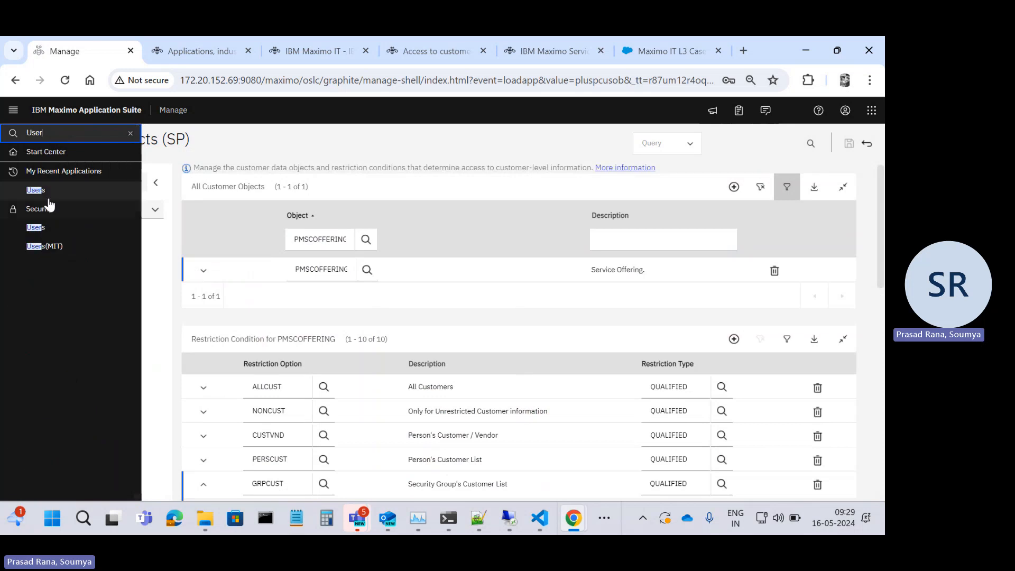
{"action": "left_click", "coordinate": [55, 231]}
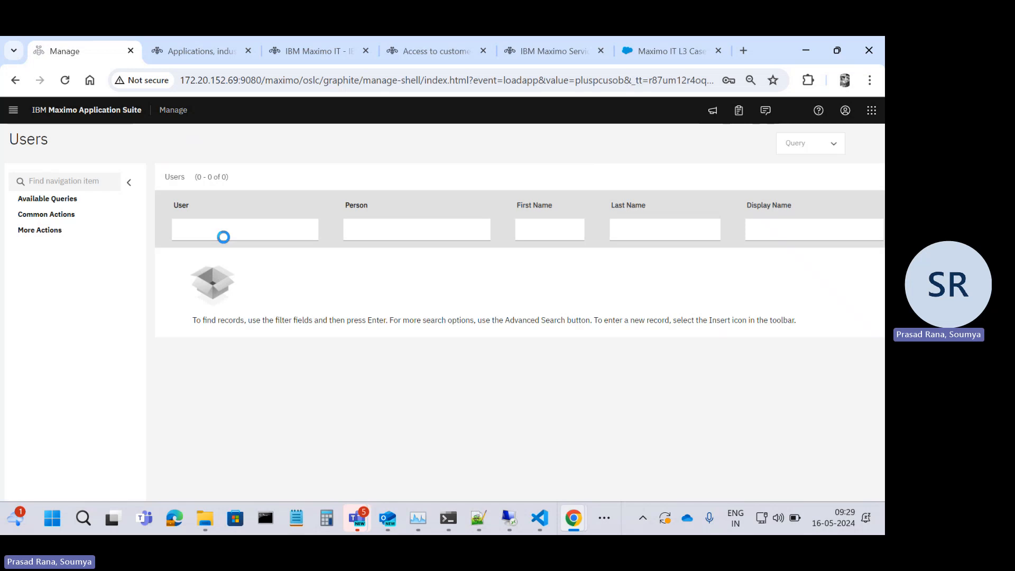
{"action": "left_click", "coordinate": [258, 228]}
{"action": "type", "text": "IBM"}
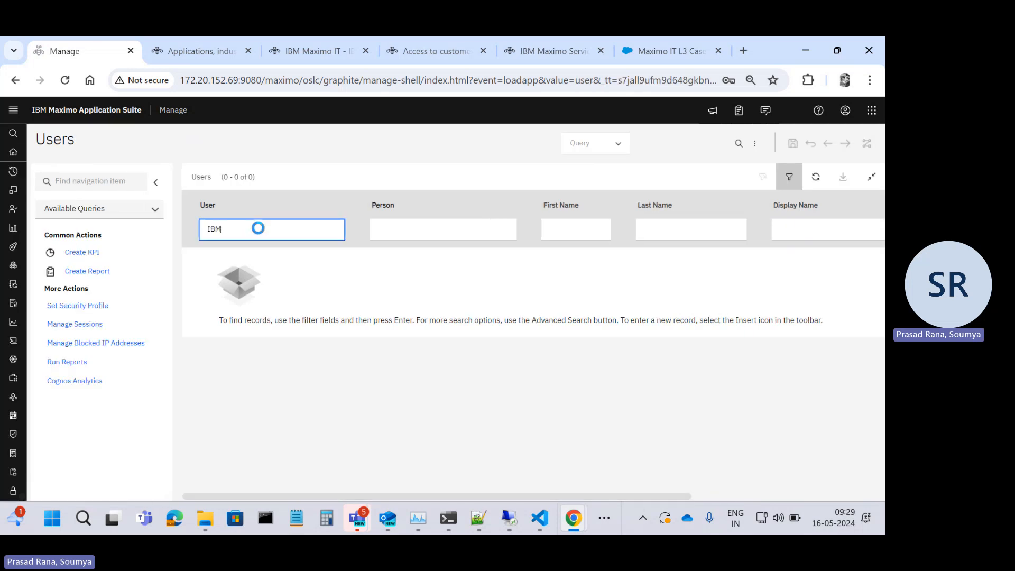
Replace the user filter with CG and run the search.
{"action": "key", "text": "BackSpace"}
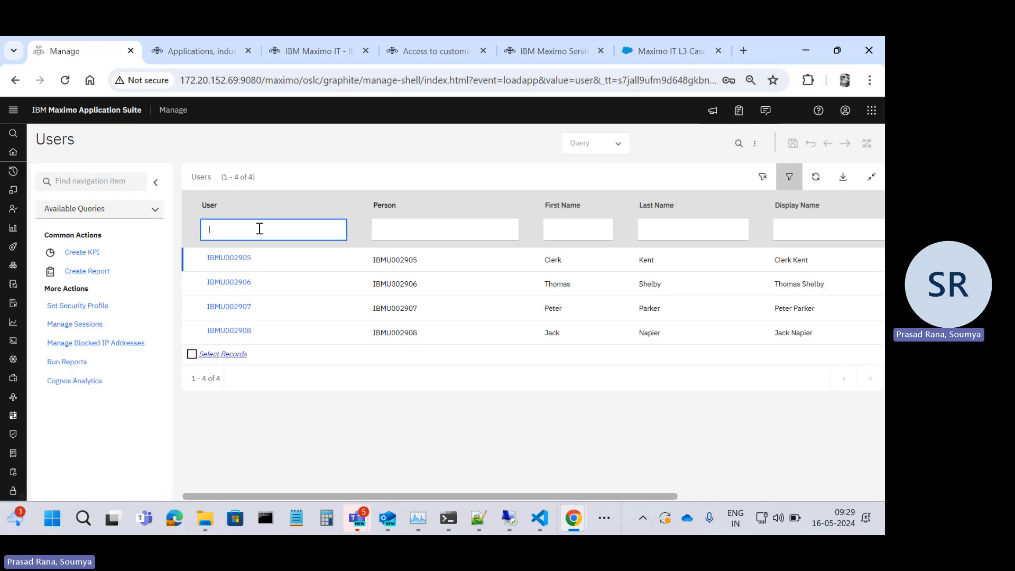
{"action": "type", "text": "CA"}
{"action": "key", "text": "BackSpace"}
{"action": "type", "text": "G"}
{"action": "key", "text": "Return"}
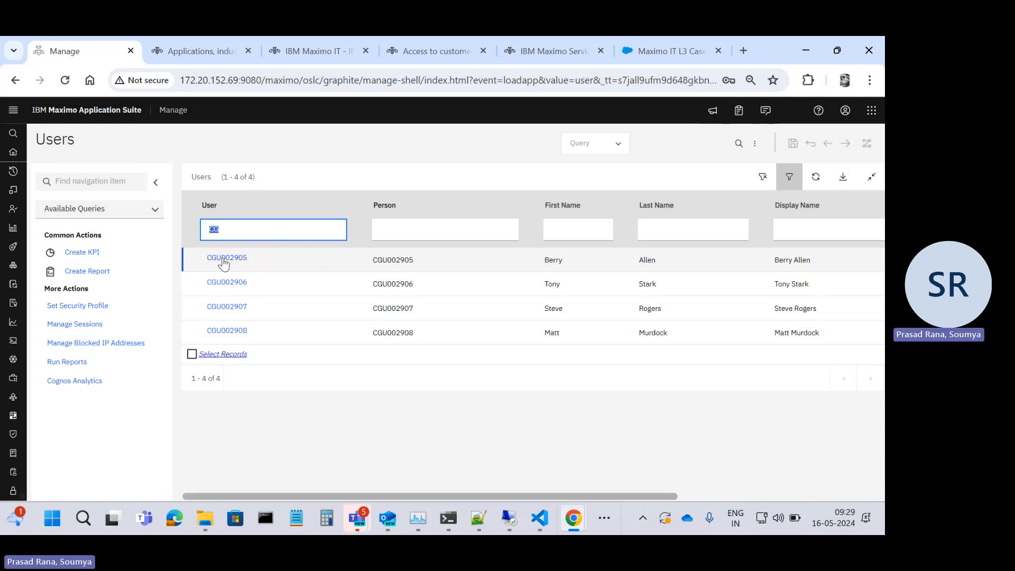
Open the first listed CG user's record and go to the linked person record in People (SP).
{"action": "left_click", "coordinate": [222, 257]}
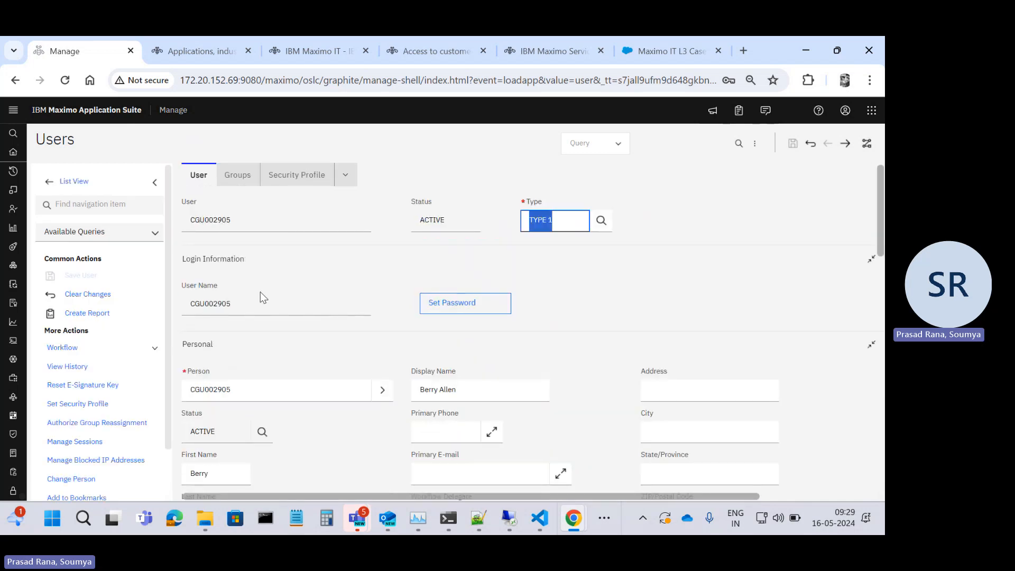
{"action": "scroll", "coordinate": [312, 291], "scroll_direction": "down", "scroll_amount": 2}
{"action": "left_click", "coordinate": [390, 280]}
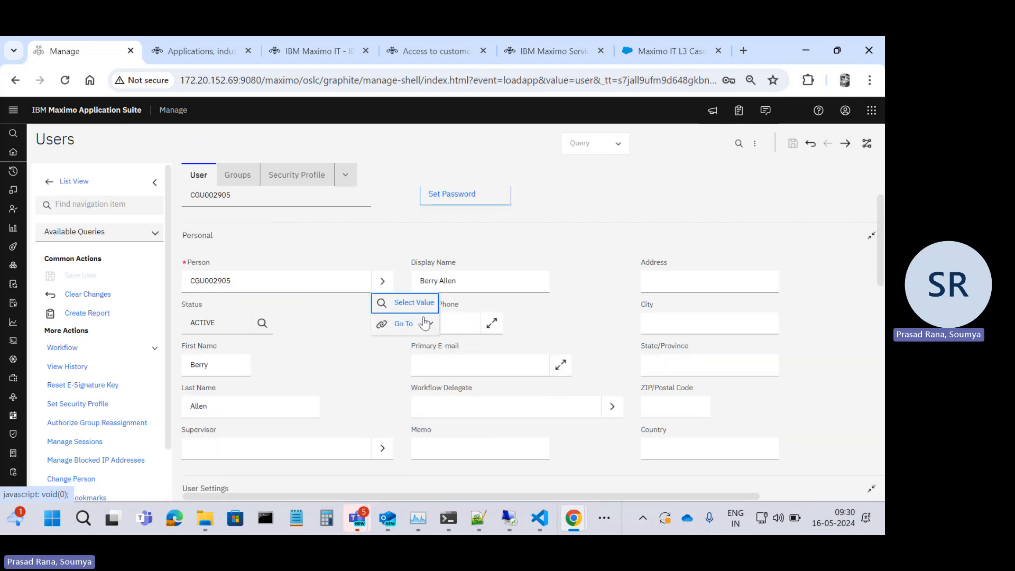
{"action": "left_click", "coordinate": [425, 324]}
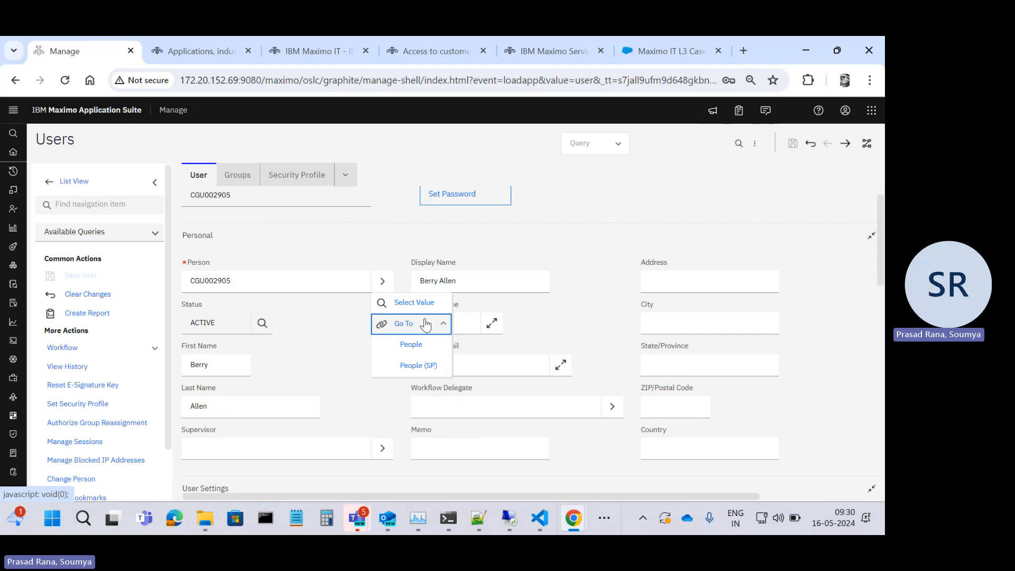
{"action": "left_click", "coordinate": [431, 370]}
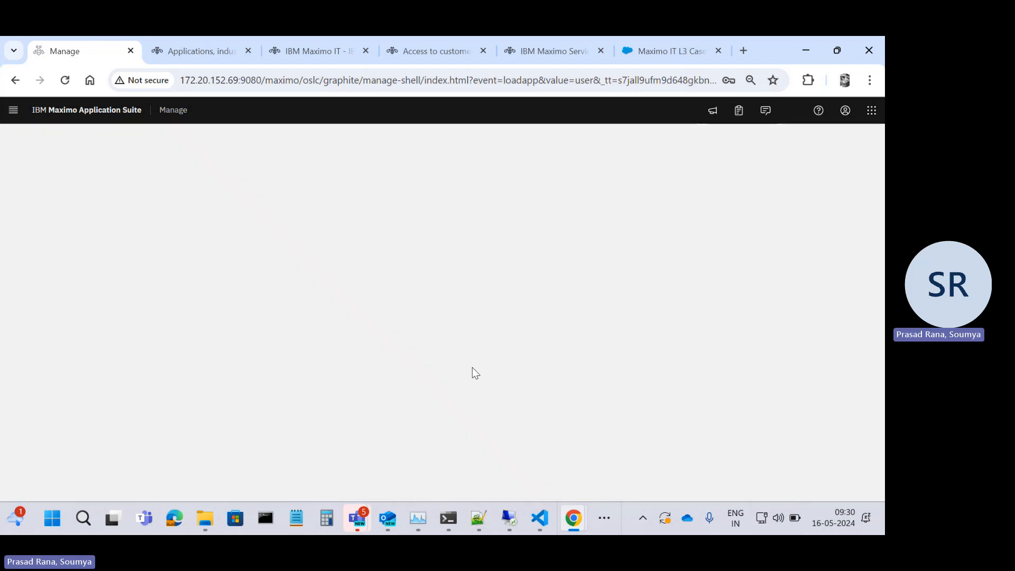
Set the person's Cust/Vendor to the customer CG (Capgemini Corp) and save the record.
{"action": "scroll", "coordinate": [389, 332], "scroll_direction": "down", "scroll_amount": 10}
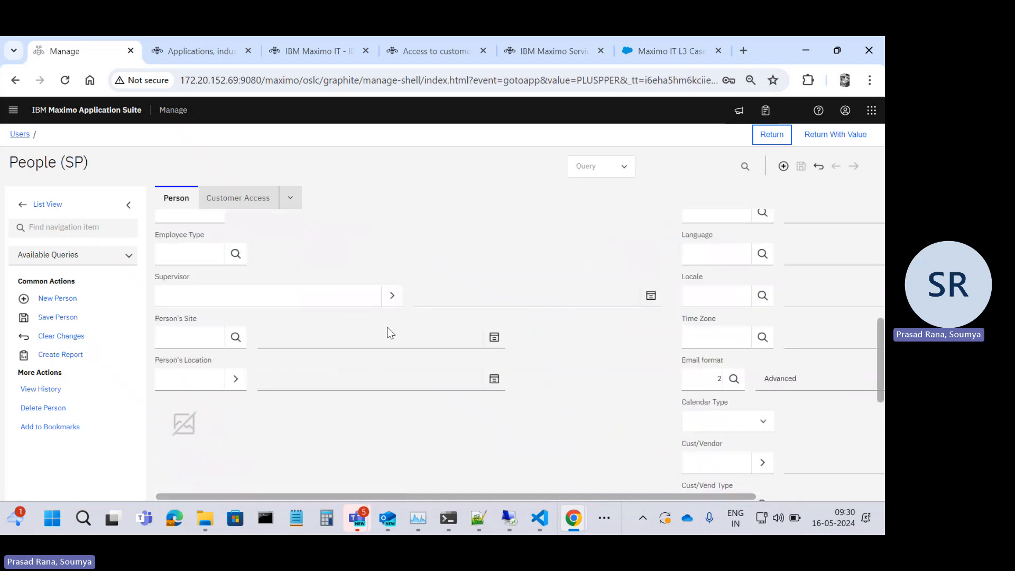
{"action": "scroll", "coordinate": [389, 333], "scroll_direction": "down", "scroll_amount": 3}
{"action": "left_click", "coordinate": [758, 305]}
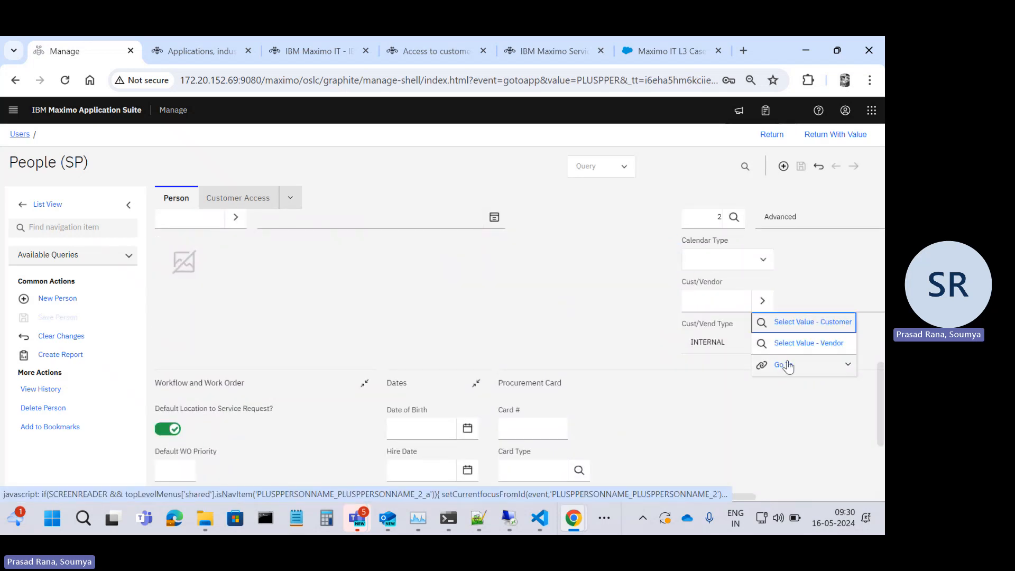
{"action": "left_click", "coordinate": [801, 324]}
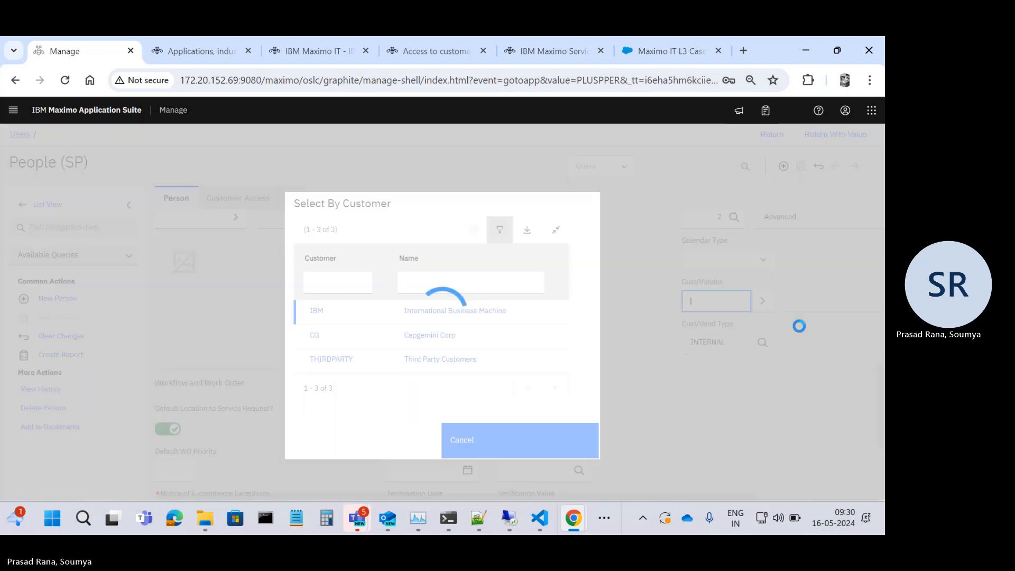
{"action": "left_click", "coordinate": [316, 335]}
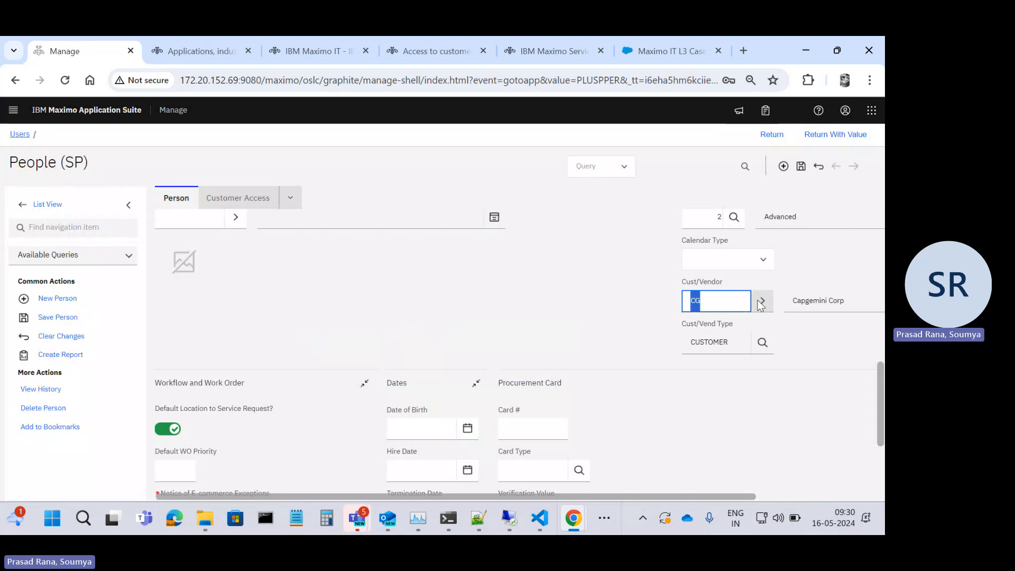
{"action": "scroll", "coordinate": [548, 324], "scroll_direction": "up", "scroll_amount": 3}
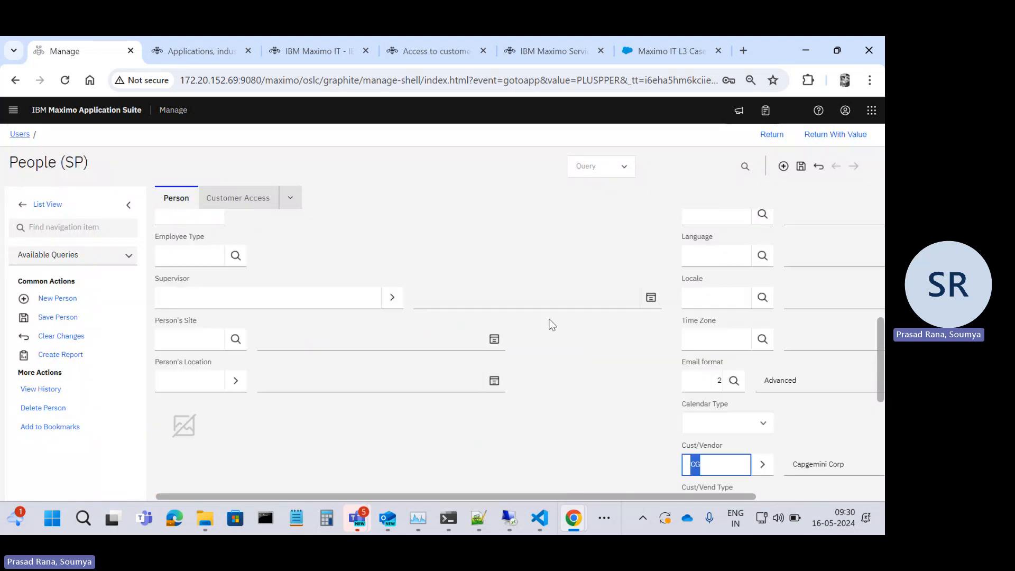
{"action": "scroll", "coordinate": [548, 324], "scroll_direction": "up", "scroll_amount": 2}
{"action": "left_click", "coordinate": [803, 172]}
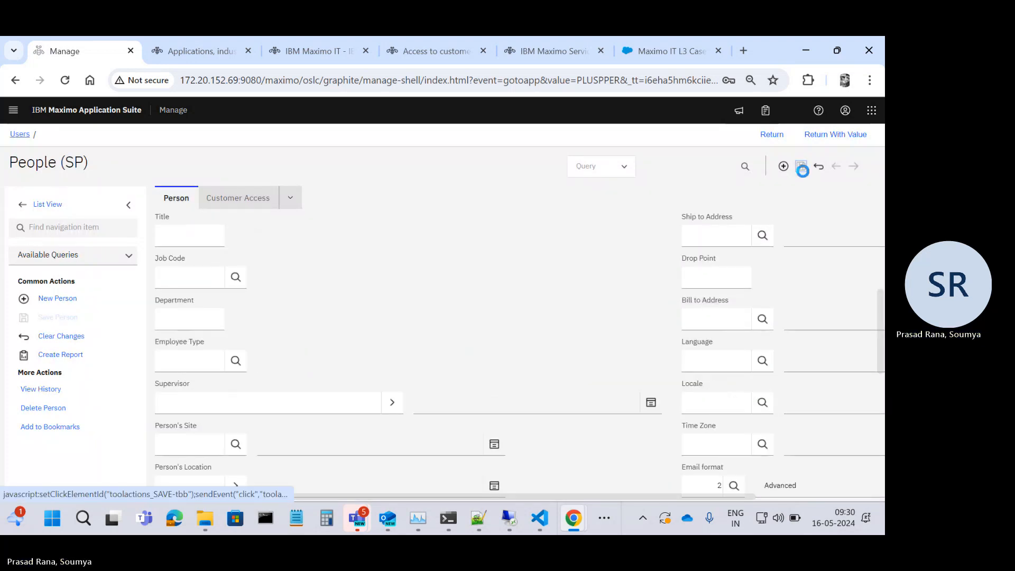
Review the person's customer access list and the customers available for selection, closing the selection without choosing any.
{"action": "scroll", "coordinate": [390, 262], "scroll_direction": "up", "scroll_amount": 3}
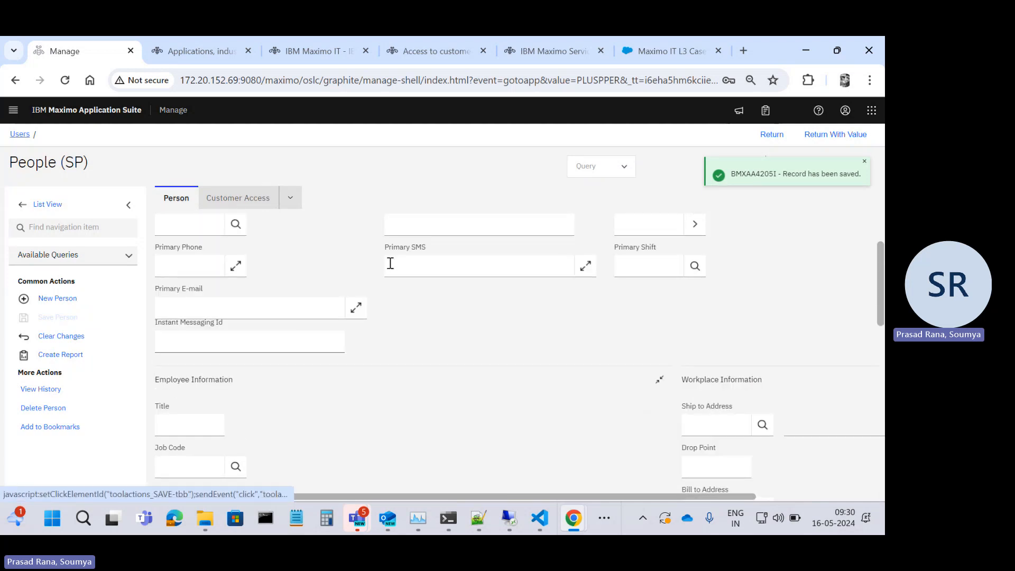
{"action": "scroll", "coordinate": [390, 263], "scroll_direction": "up", "scroll_amount": 3}
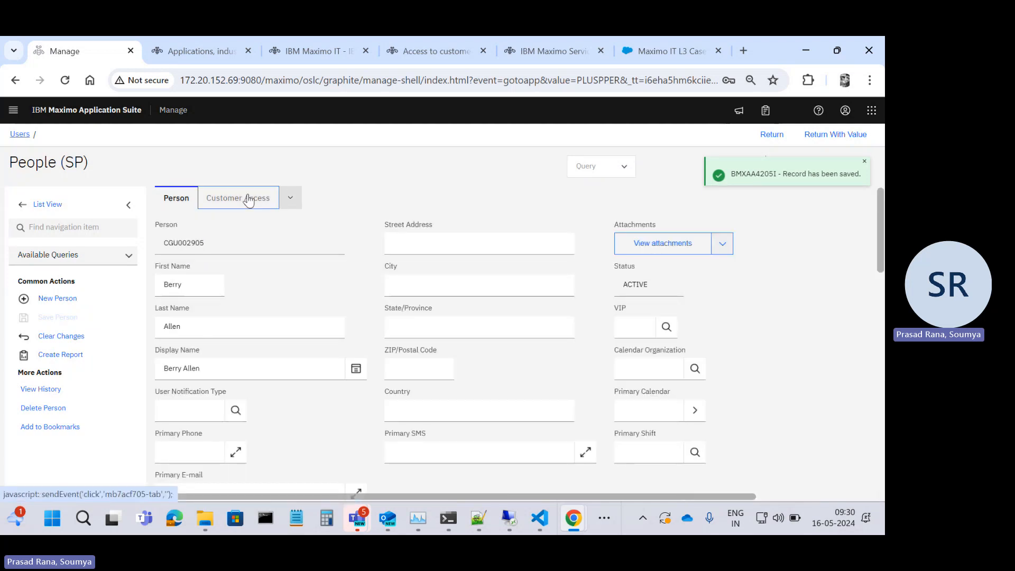
{"action": "left_click", "coordinate": [249, 200]}
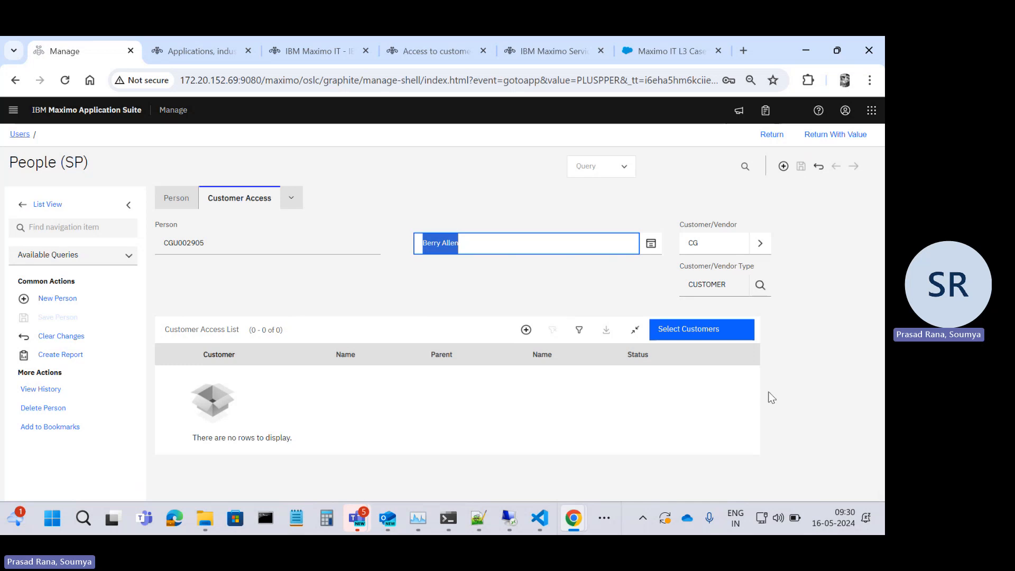
{"action": "left_click", "coordinate": [699, 330]}
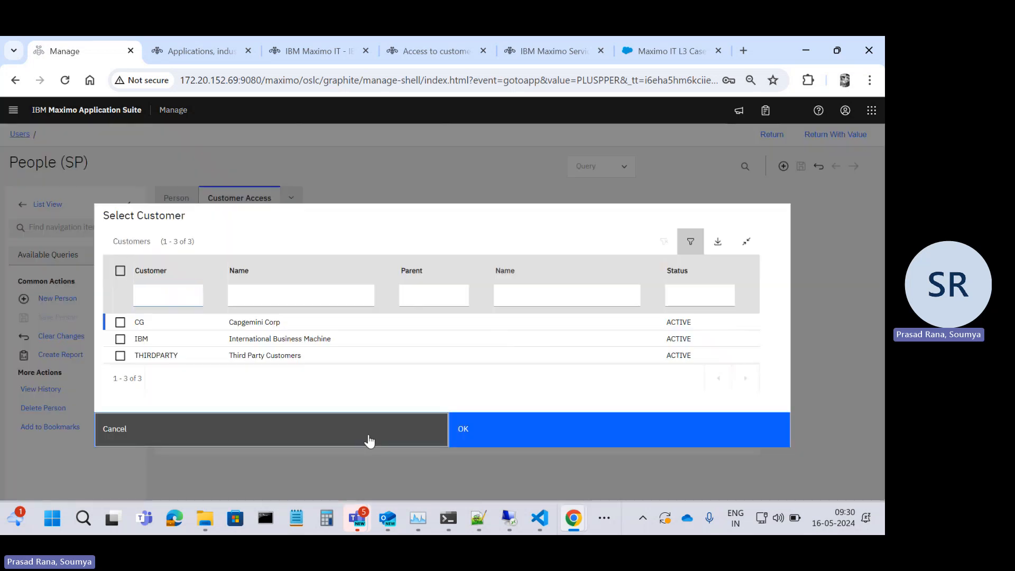
{"action": "left_click", "coordinate": [369, 441]}
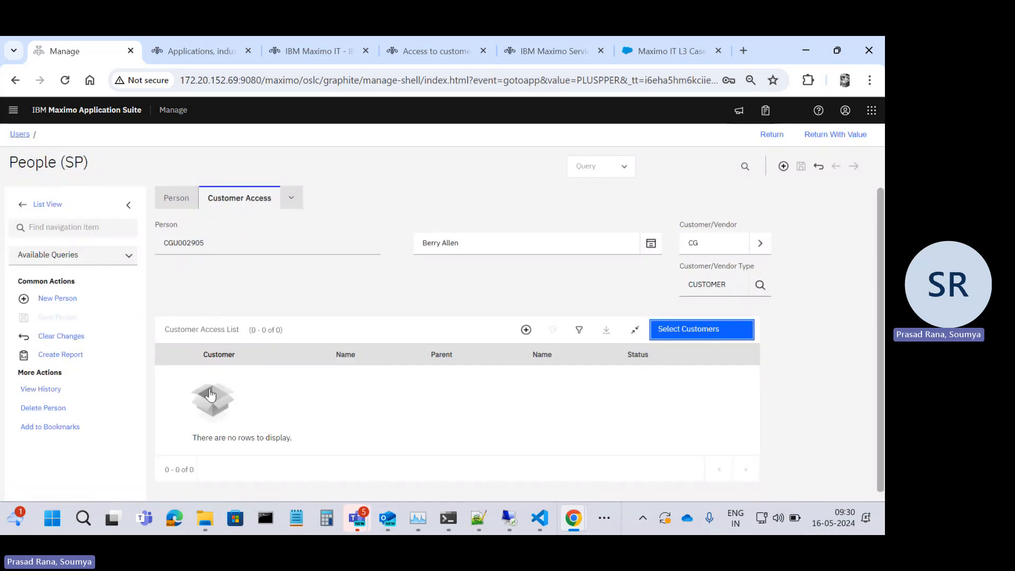
Leave the person record, open Customer Objects (SP) and filter the customer objects by PMSCOFFERING.
{"action": "left_click", "coordinate": [20, 135]}
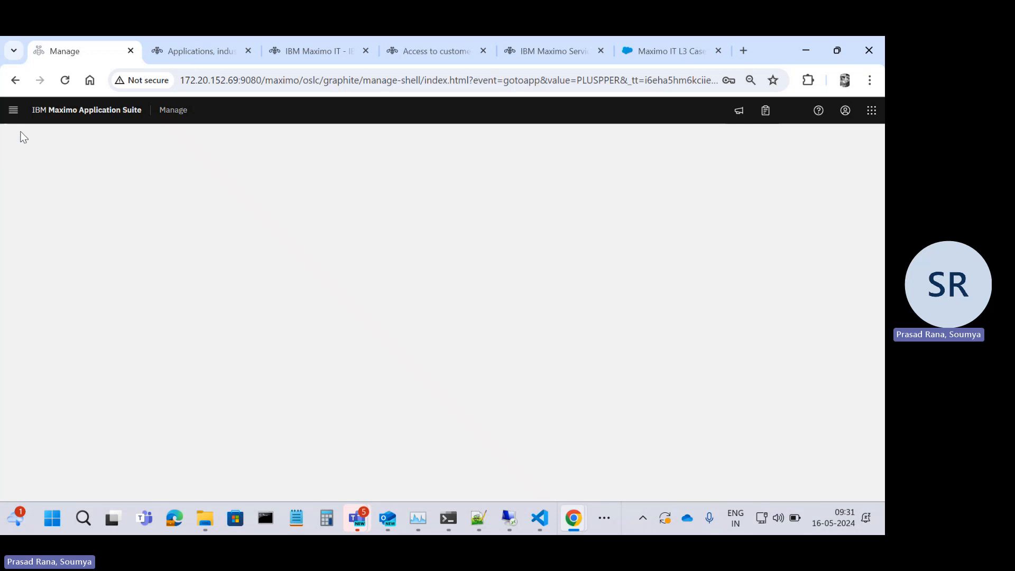
{"action": "left_click", "coordinate": [29, 133]}
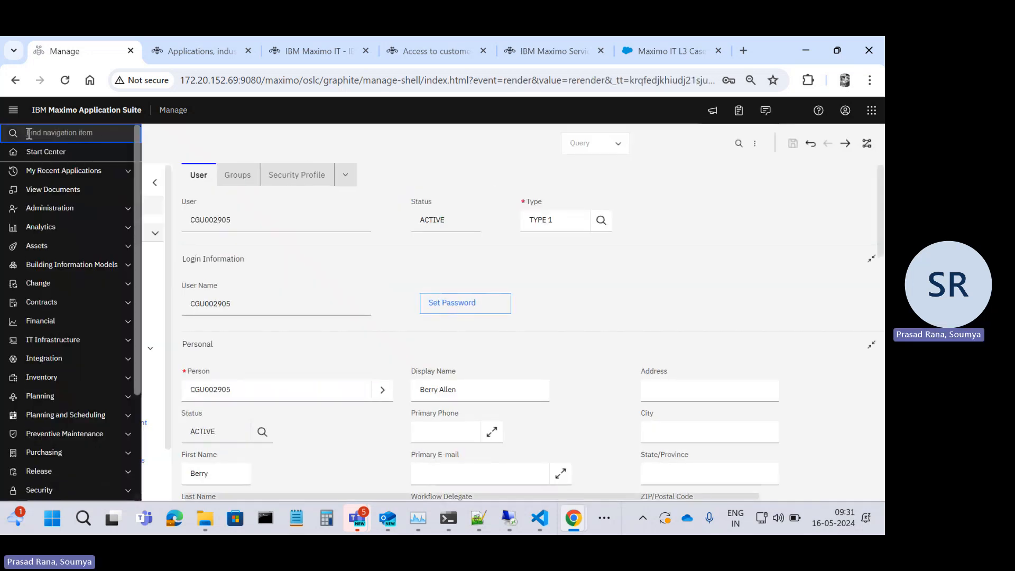
{"action": "type", "text": "Customer"}
{"action": "left_click", "coordinate": [55, 187]}
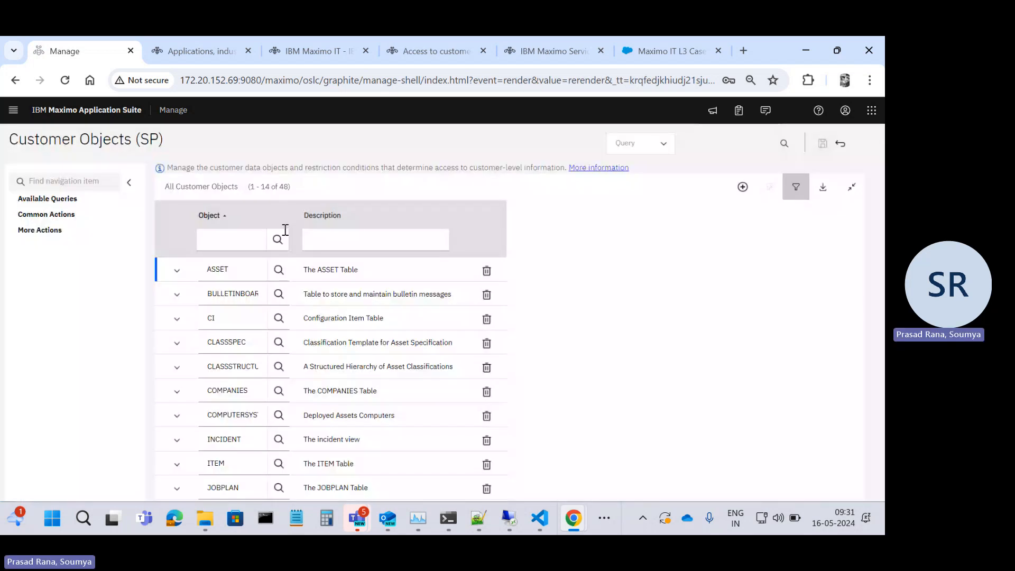
{"action": "left_click", "coordinate": [310, 240]}
{"action": "type", "text": "PMSCOFFERING"}
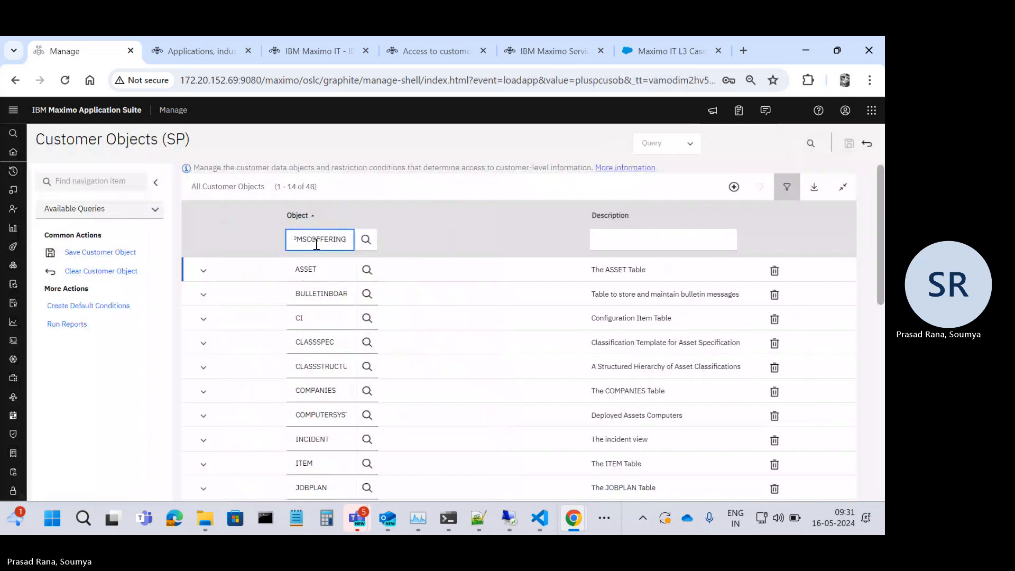
{"action": "key", "text": "Return"}
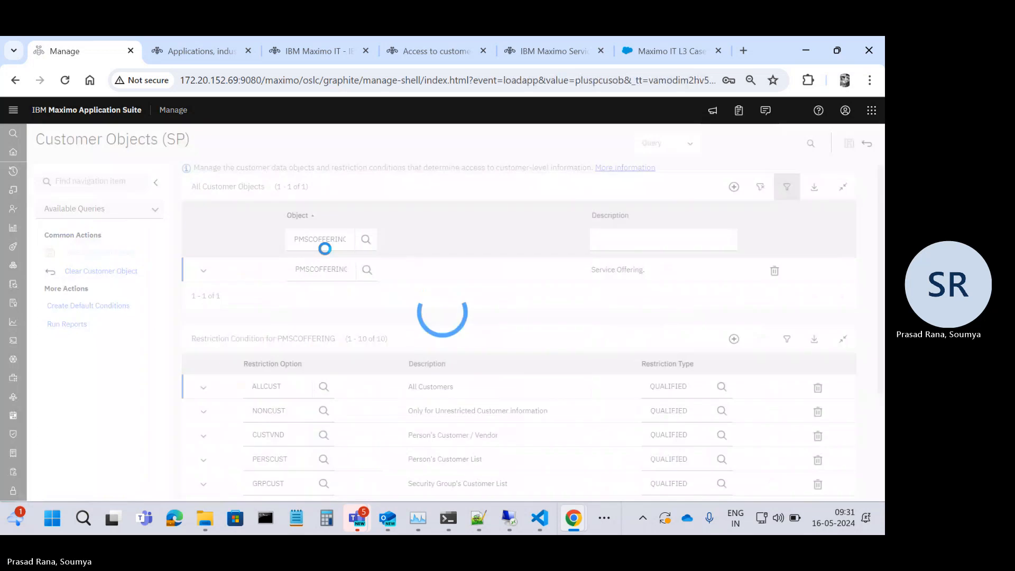
Review the restriction conditions for PMSCOFFERING and expand the qualified PERSCUST condition to inspect its expression.
{"action": "scroll", "coordinate": [341, 362], "scroll_direction": "down", "scroll_amount": 3}
{"action": "scroll", "coordinate": [341, 362], "scroll_direction": "down", "scroll_amount": 1}
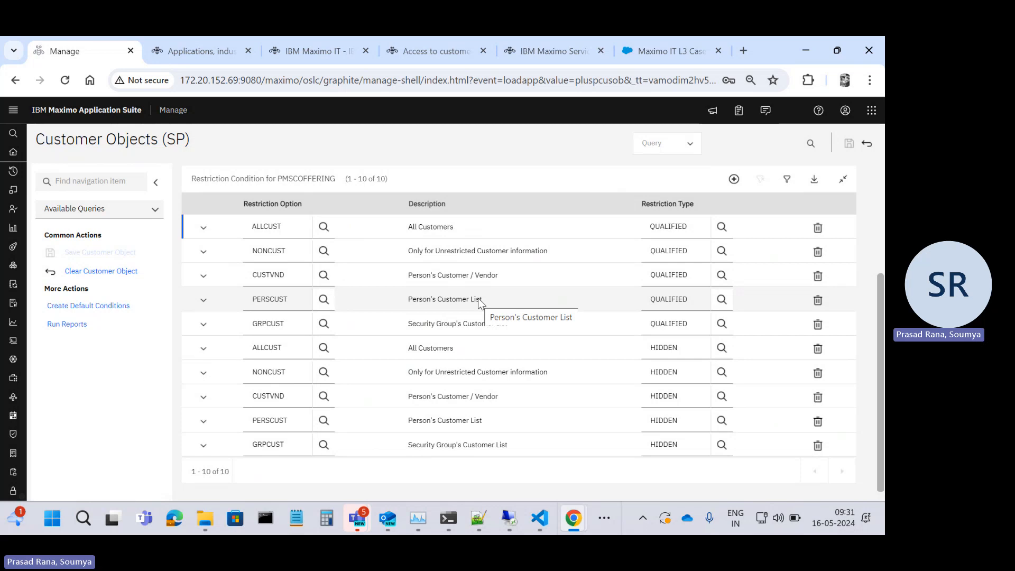
{"action": "left_click", "coordinate": [203, 300]}
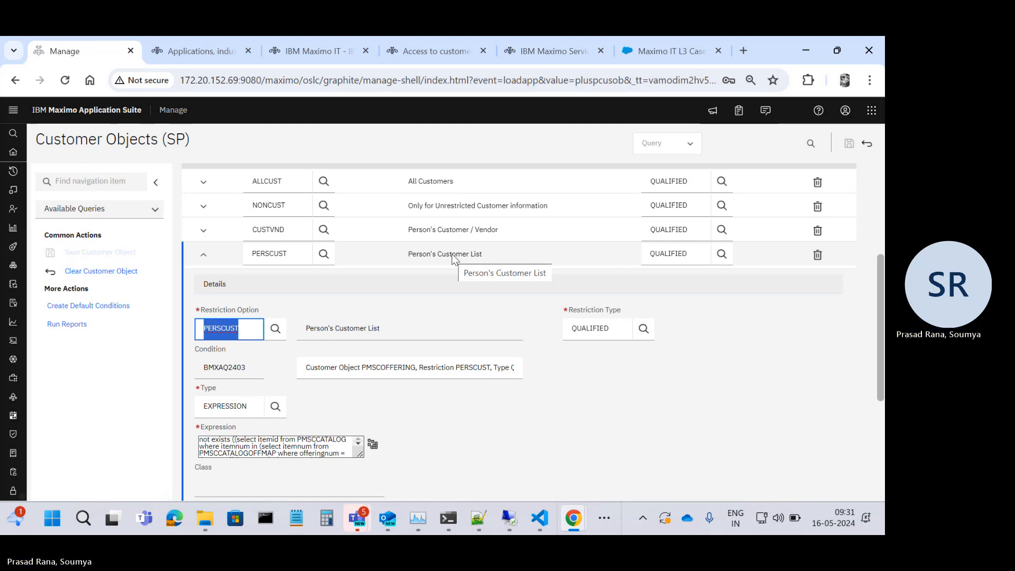
{"action": "scroll", "coordinate": [391, 301], "scroll_direction": "up", "scroll_amount": 1}
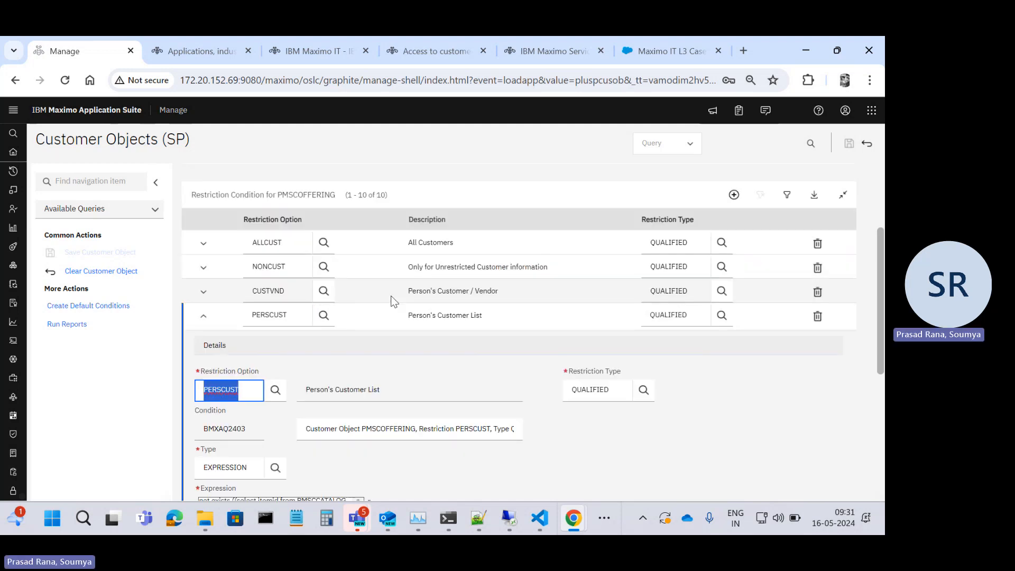
{"action": "scroll", "coordinate": [391, 301], "scroll_direction": "up", "scroll_amount": 2}
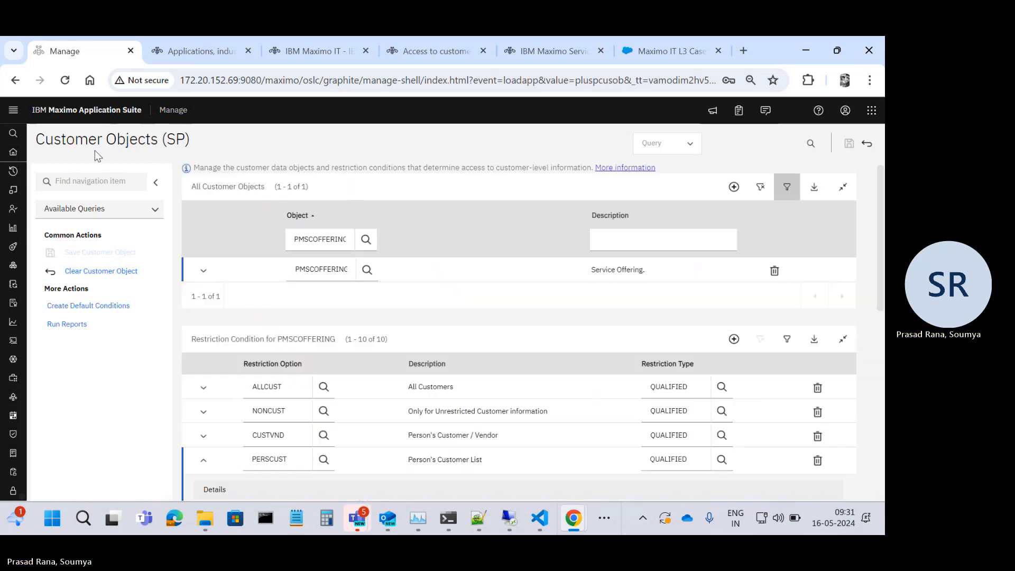
Open Security Groups (SP) and filter the groups by IBM.
{"action": "left_click", "coordinate": [50, 133]}
{"action": "type", "text": "Security"}
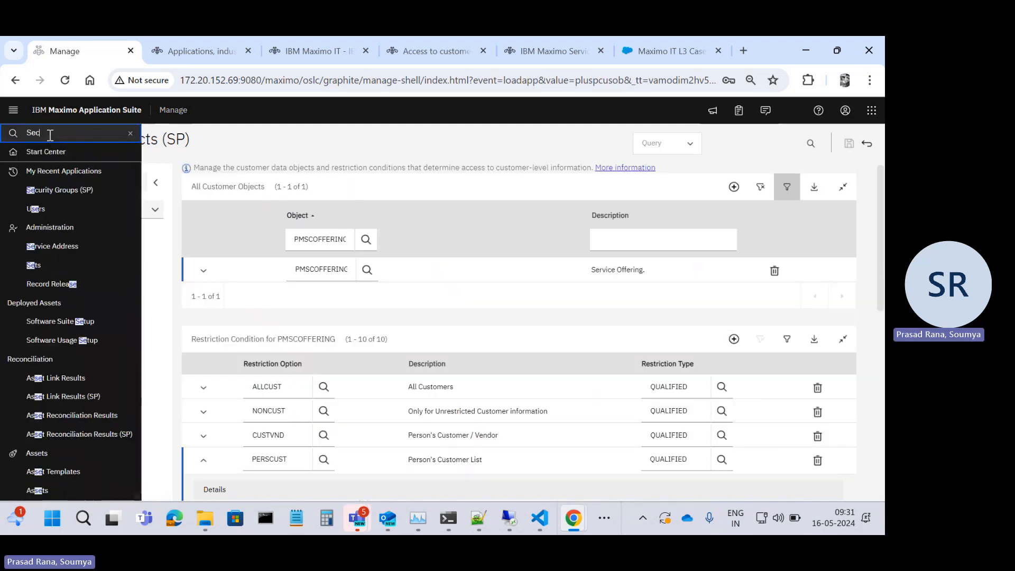
{"action": "key", "text": "BackSpace"}
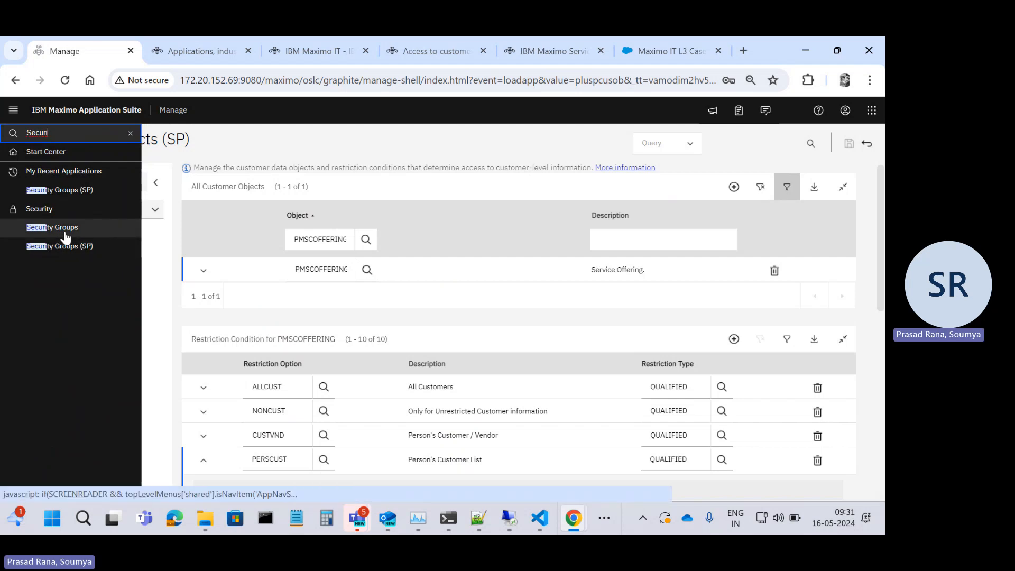
{"action": "left_click", "coordinate": [87, 253]}
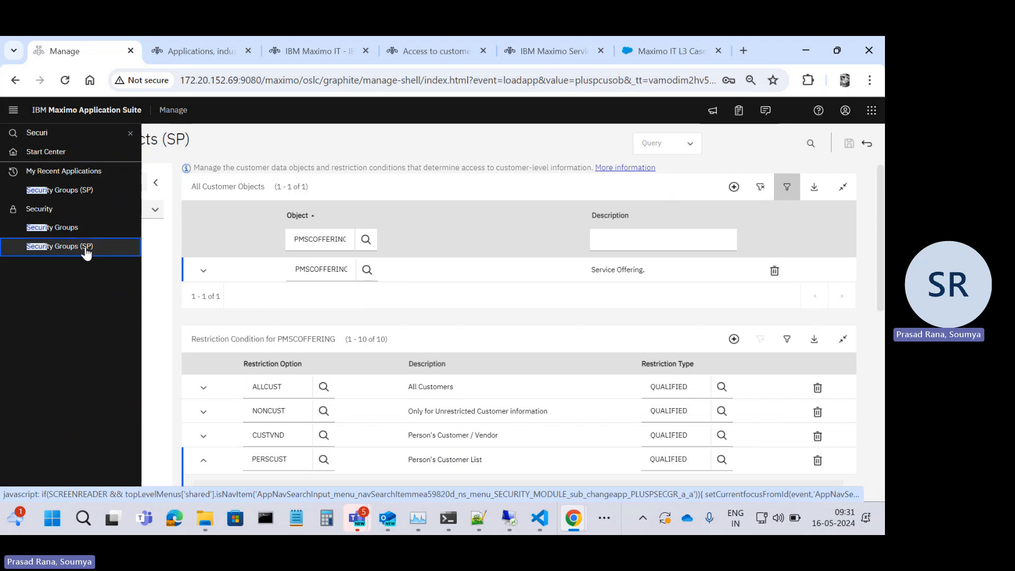
{"action": "left_click", "coordinate": [86, 252]}
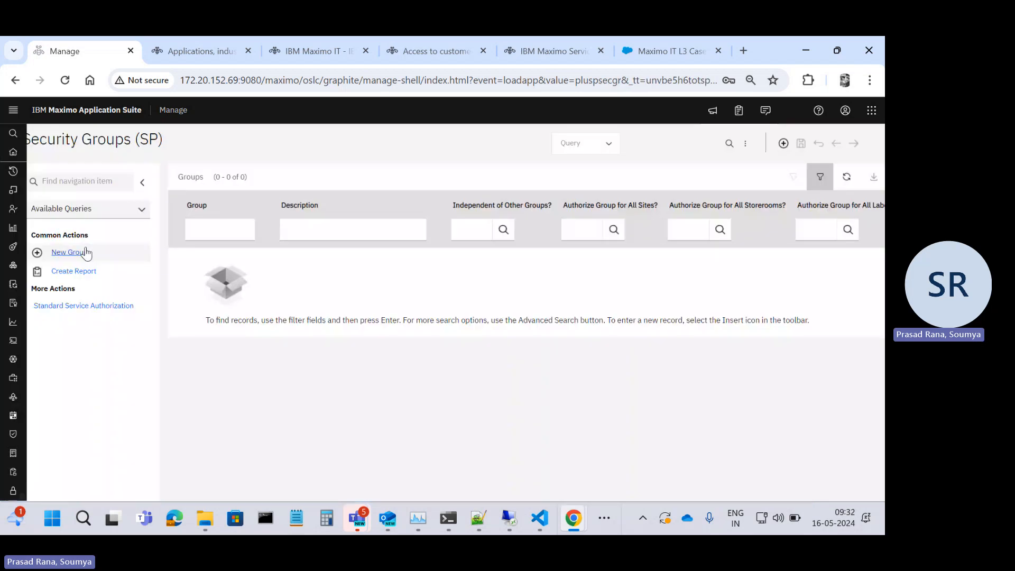
{"action": "left_click", "coordinate": [252, 230]}
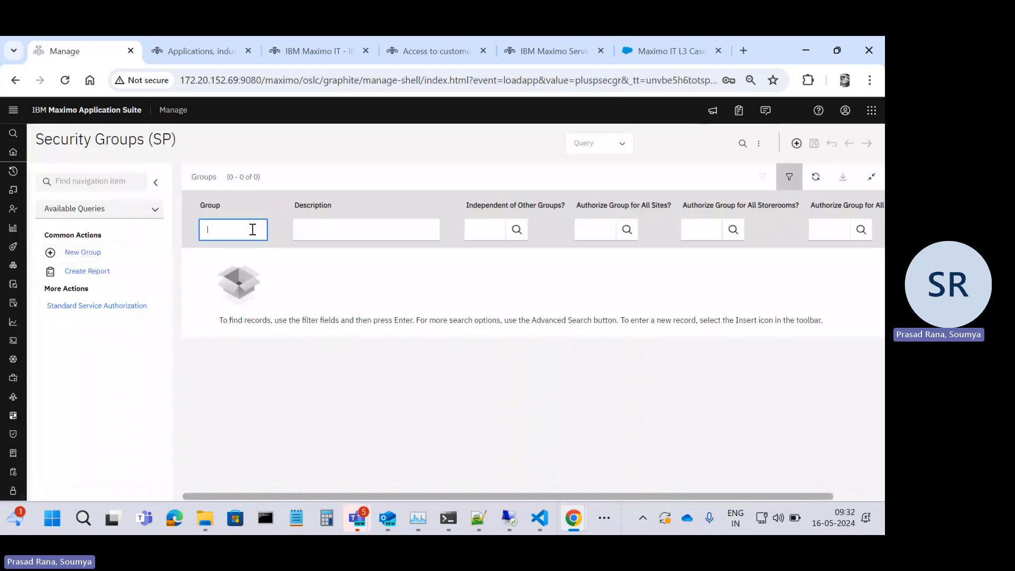
{"action": "type", "text": "IBM"}
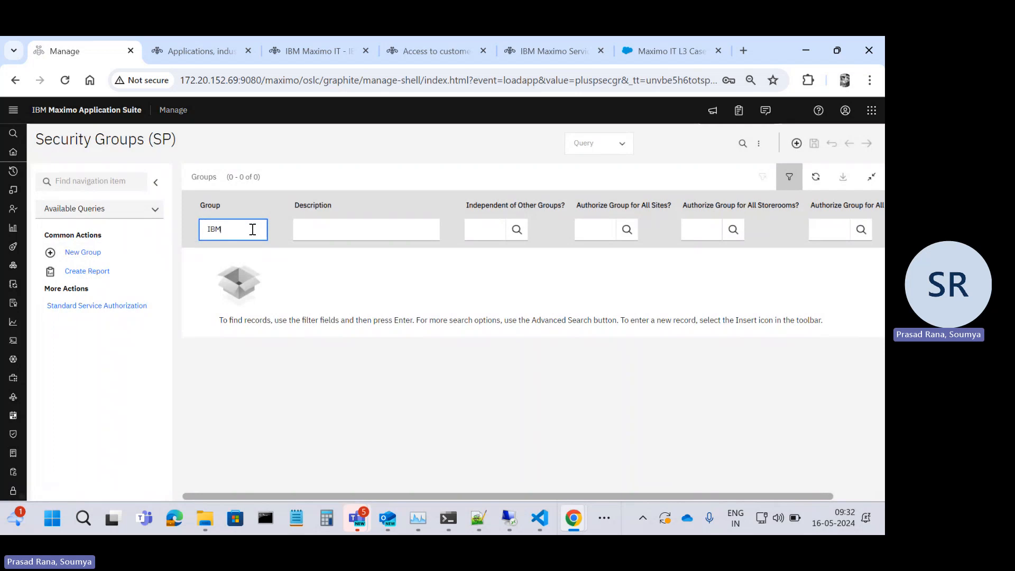
{"action": "key", "text": "Return"}
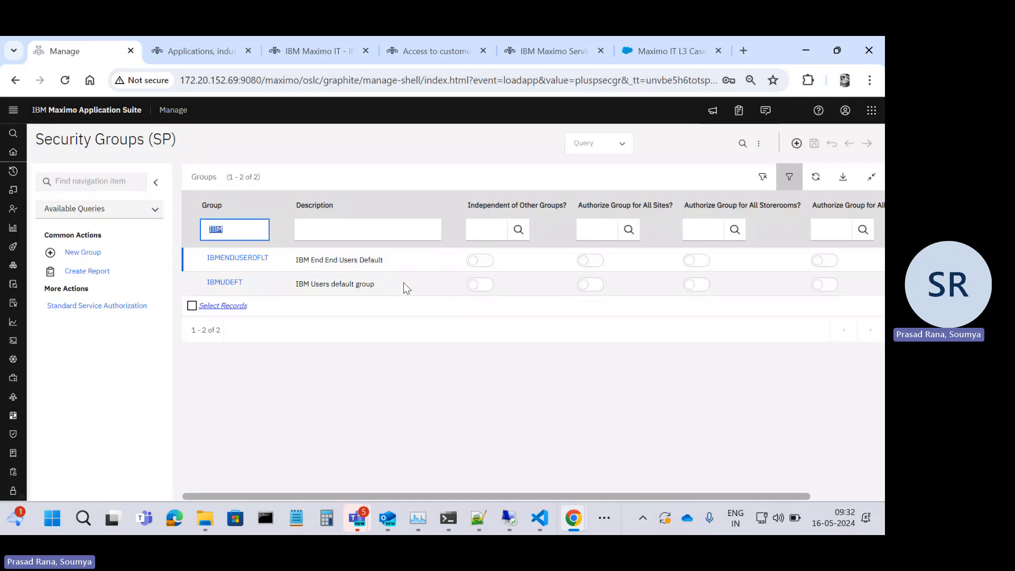
Open the IBMUDEFT security group and view the users assigned to it.
{"action": "left_click", "coordinate": [279, 285]}
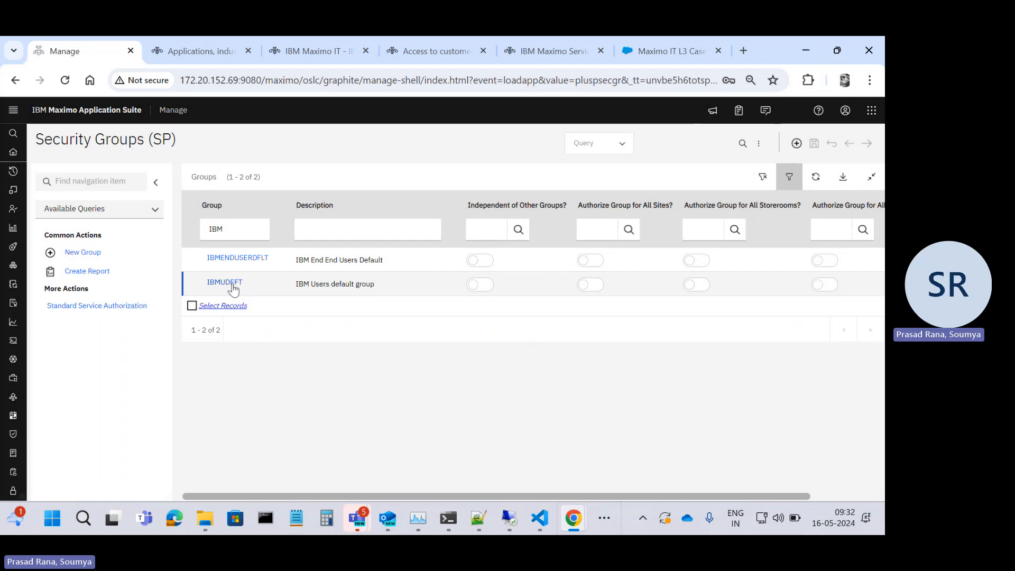
{"action": "left_click", "coordinate": [232, 283]}
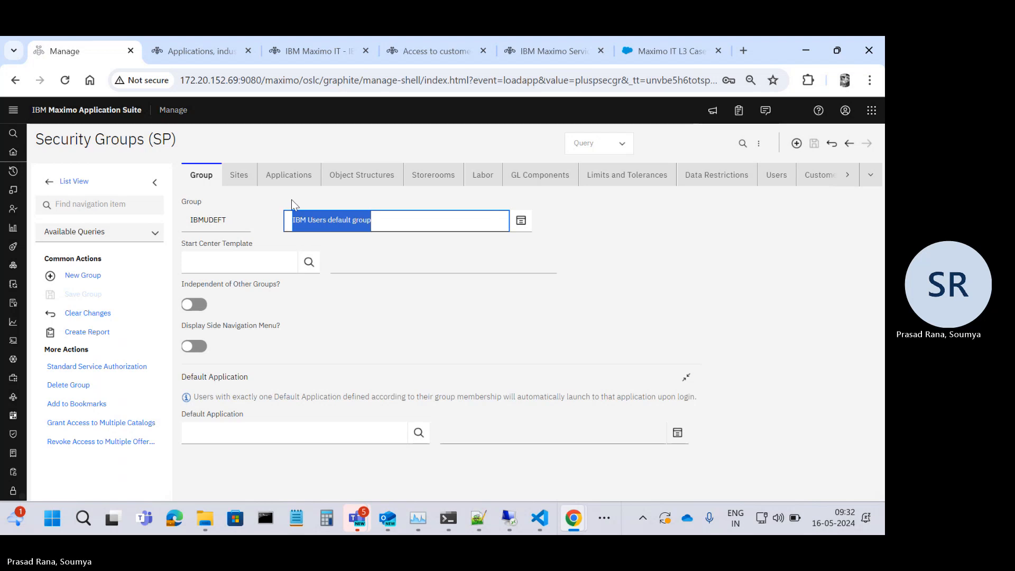
{"action": "left_click", "coordinate": [780, 171]}
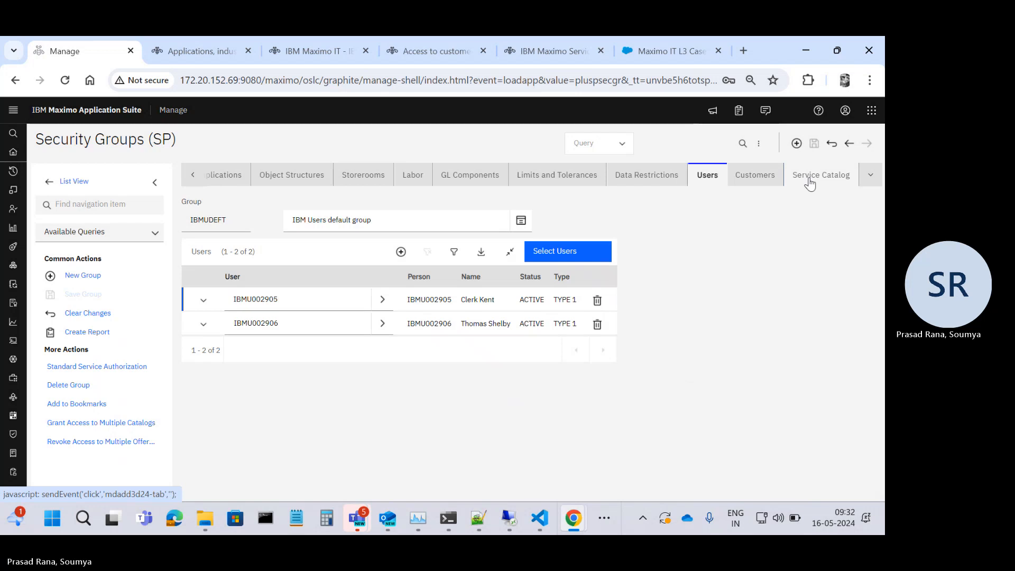
Review the IBMUDEFT group's customer authorization options and its individual customer authorization list.
{"action": "left_click", "coordinate": [809, 181]}
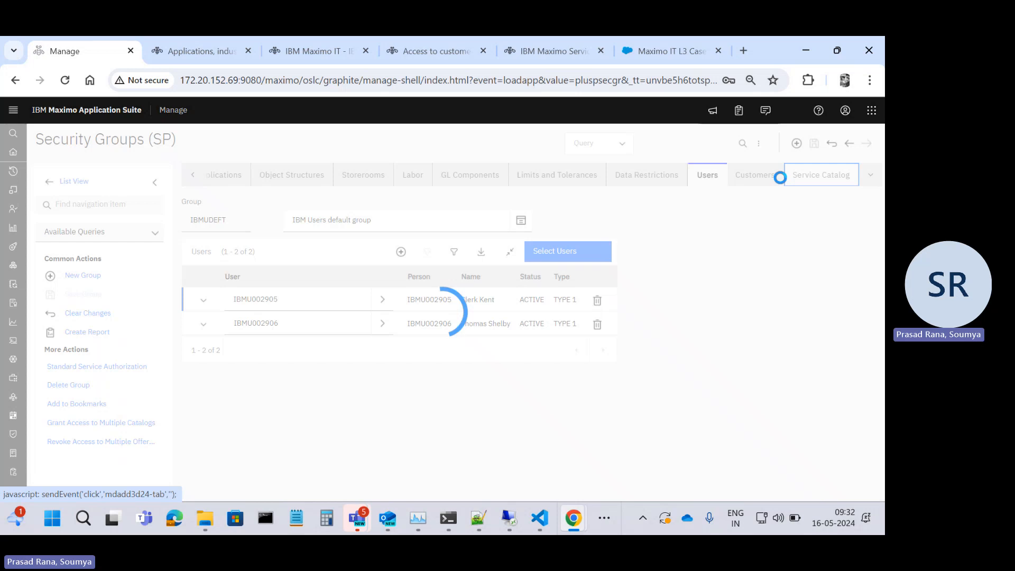
{"action": "left_click", "coordinate": [761, 175]}
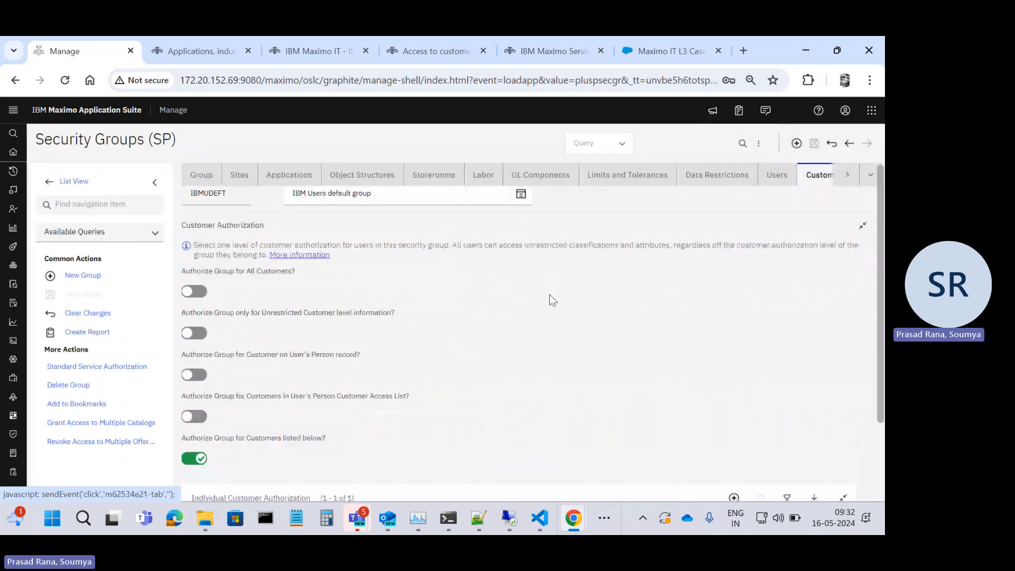
{"action": "scroll", "coordinate": [459, 394], "scroll_direction": "down", "scroll_amount": 2}
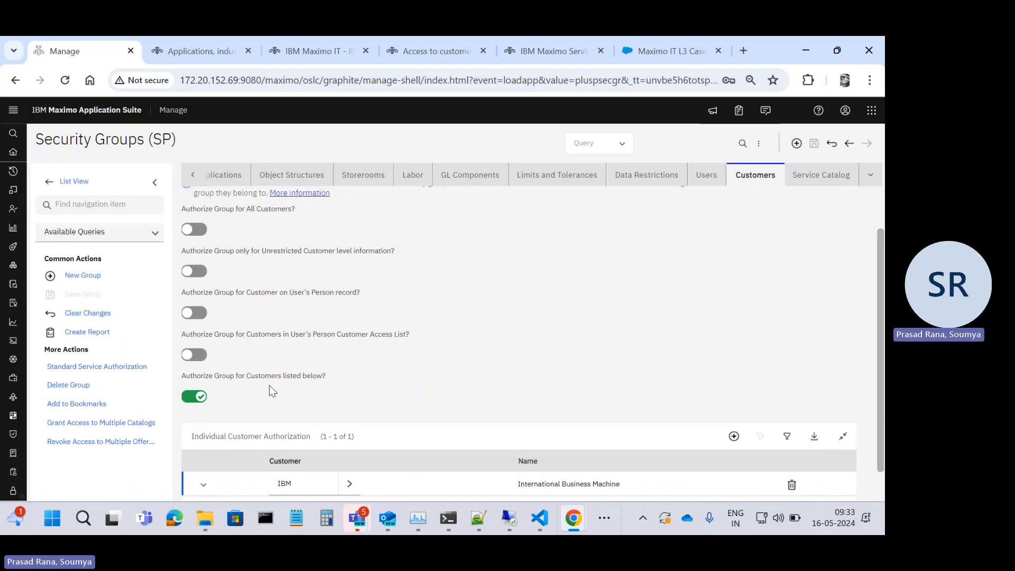
{"action": "scroll", "coordinate": [268, 385], "scroll_direction": "down", "scroll_amount": 1}
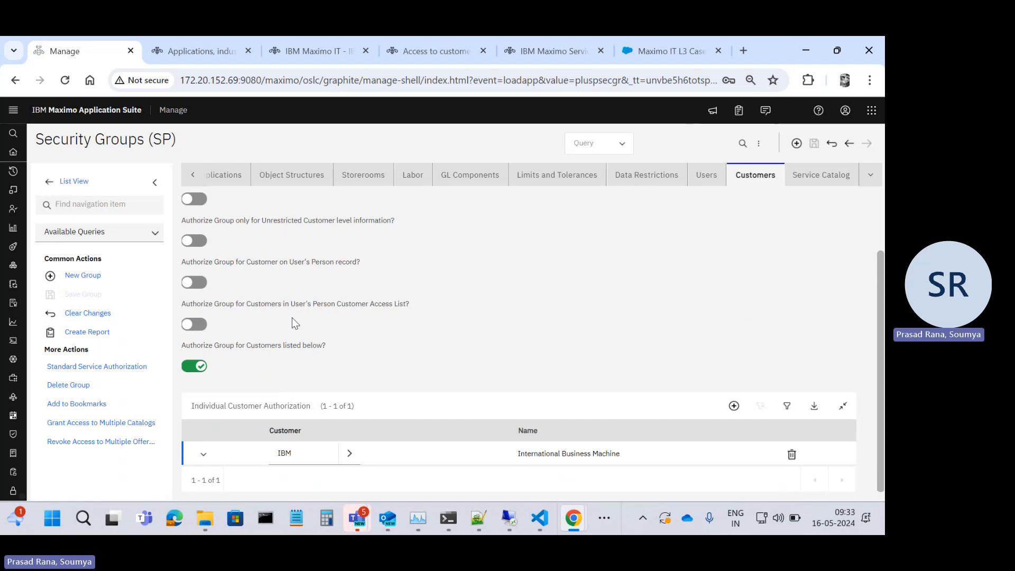
{"action": "scroll", "coordinate": [358, 312], "scroll_direction": "down", "scroll_amount": 1}
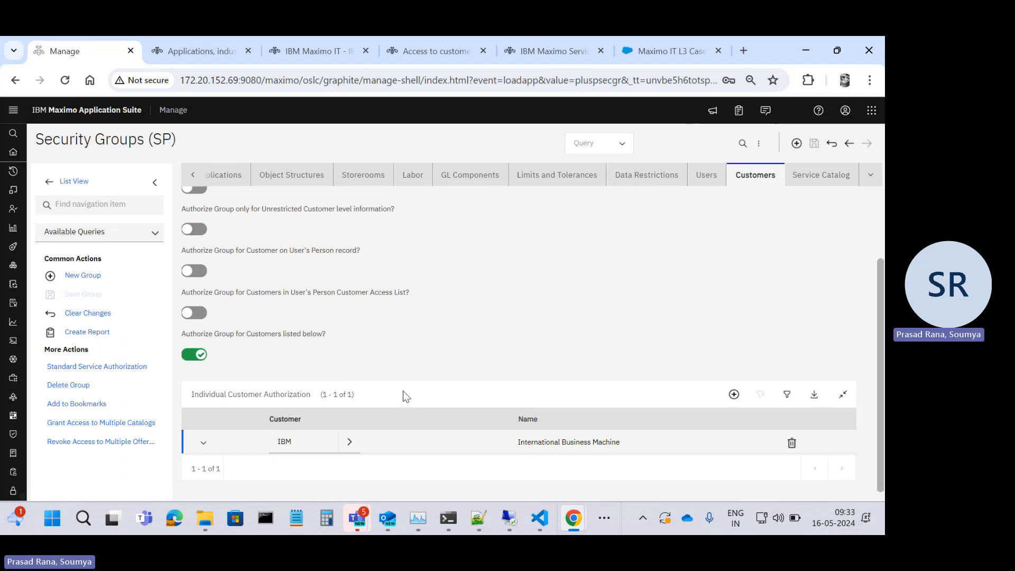
{"action": "scroll", "coordinate": [402, 391], "scroll_direction": "up", "scroll_amount": 4}
{"action": "scroll", "coordinate": [369, 351], "scroll_direction": "down", "scroll_amount": 4}
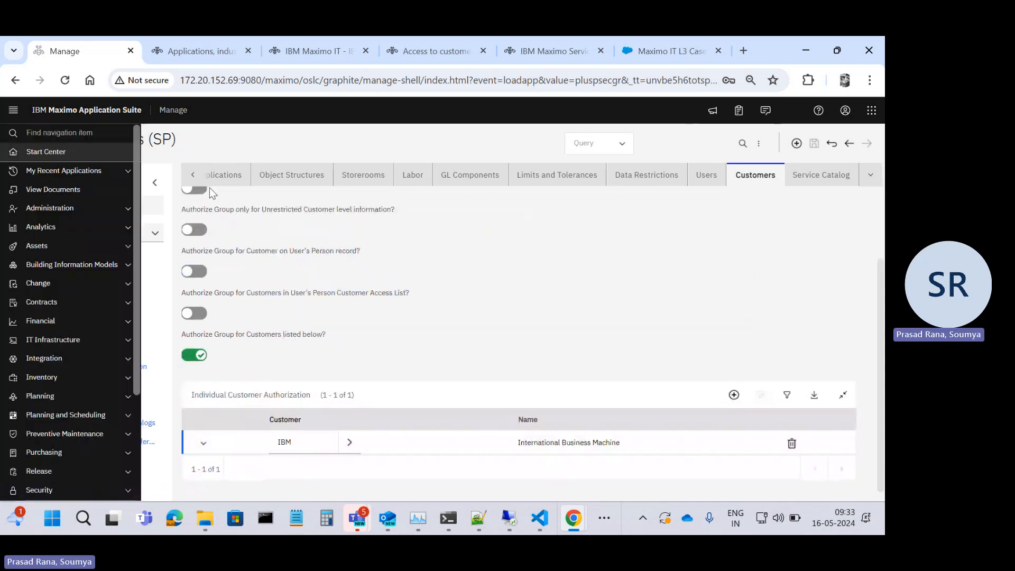
{"action": "scroll", "coordinate": [283, 218], "scroll_direction": "up", "scroll_amount": 1}
{"action": "scroll", "coordinate": [284, 218], "scroll_direction": "up", "scroll_amount": 3}
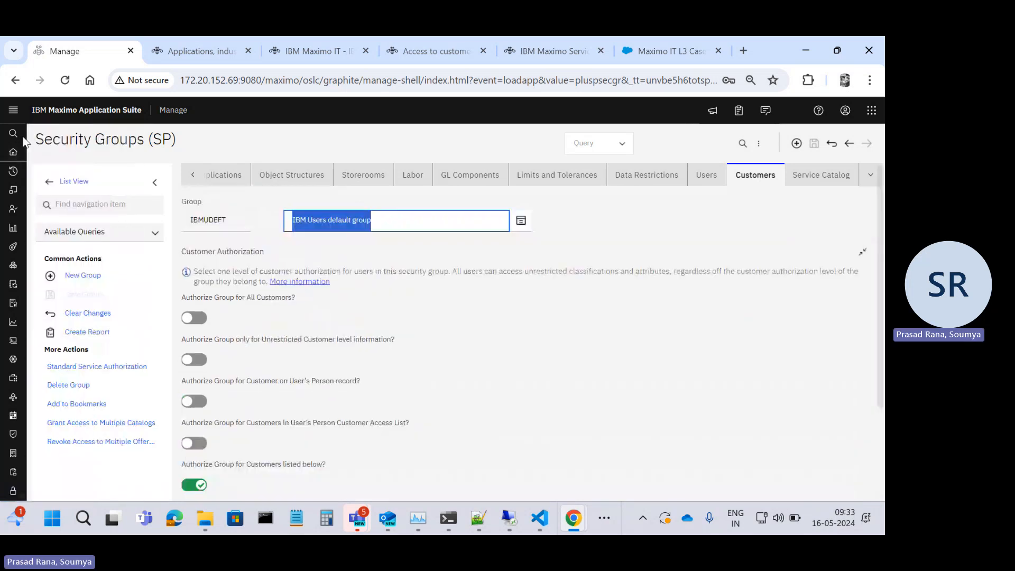
Open the Offerings application, list the offerings that are not obsolete and browse through them.
{"action": "left_click", "coordinate": [34, 137]}
{"action": "type", "text": "Offering"}
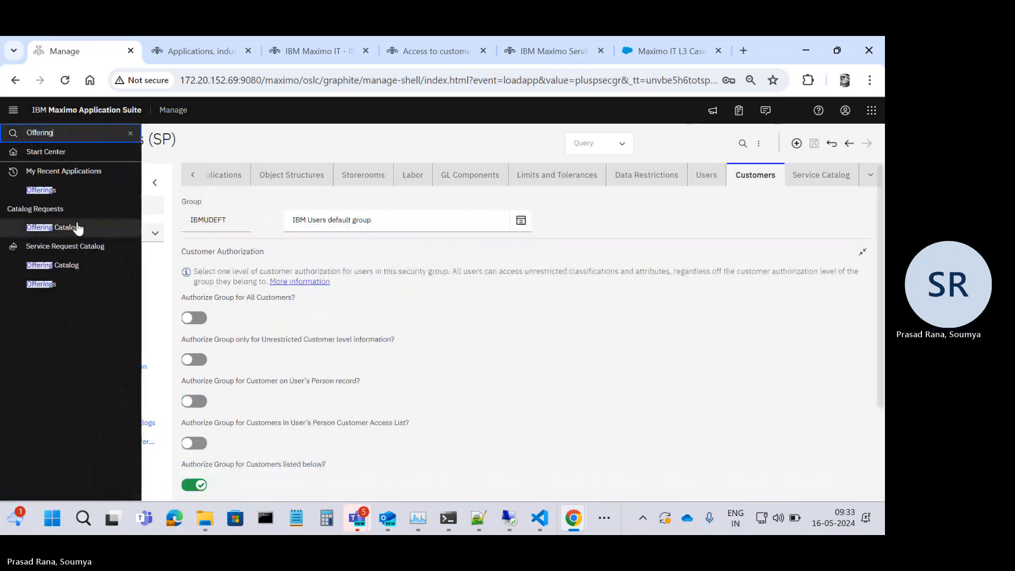
{"action": "left_click", "coordinate": [52, 192]}
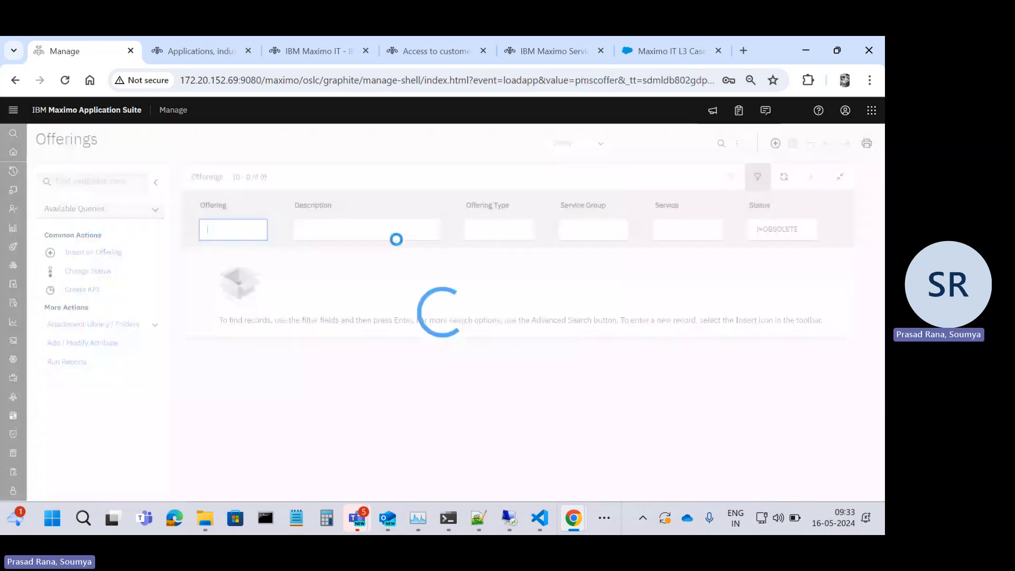
{"action": "scroll", "coordinate": [487, 331], "scroll_direction": "down", "scroll_amount": 3}
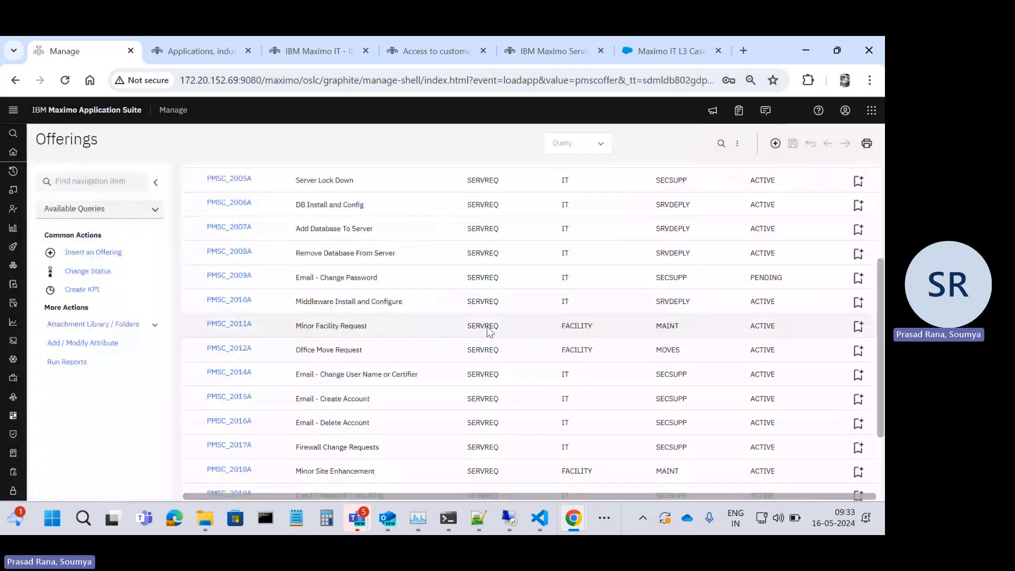
{"action": "scroll", "coordinate": [487, 330], "scroll_direction": "down", "scroll_amount": 3}
{"action": "scroll", "coordinate": [487, 330], "scroll_direction": "up", "scroll_amount": 2}
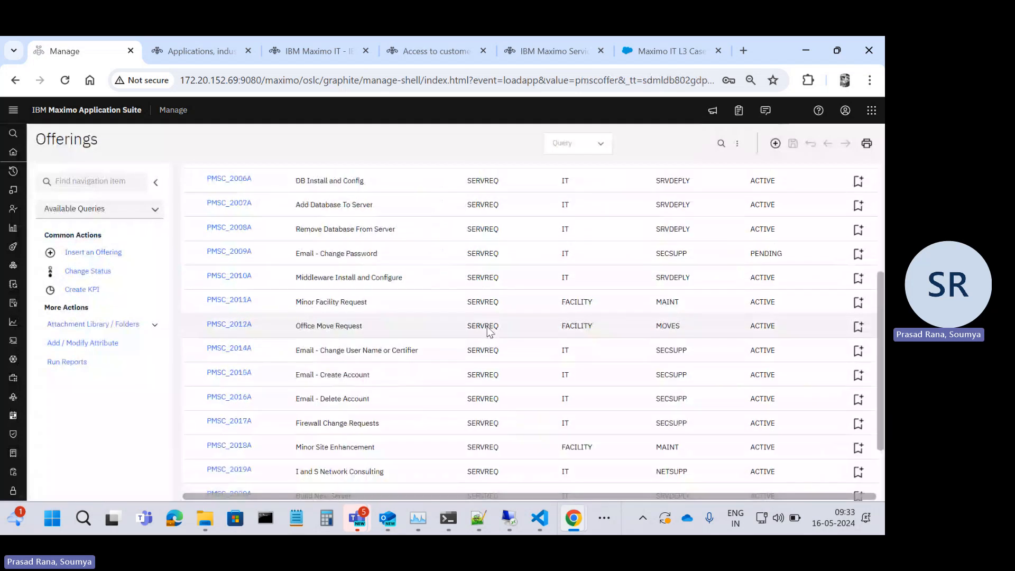
{"action": "scroll", "coordinate": [487, 330], "scroll_direction": "up", "scroll_amount": 3}
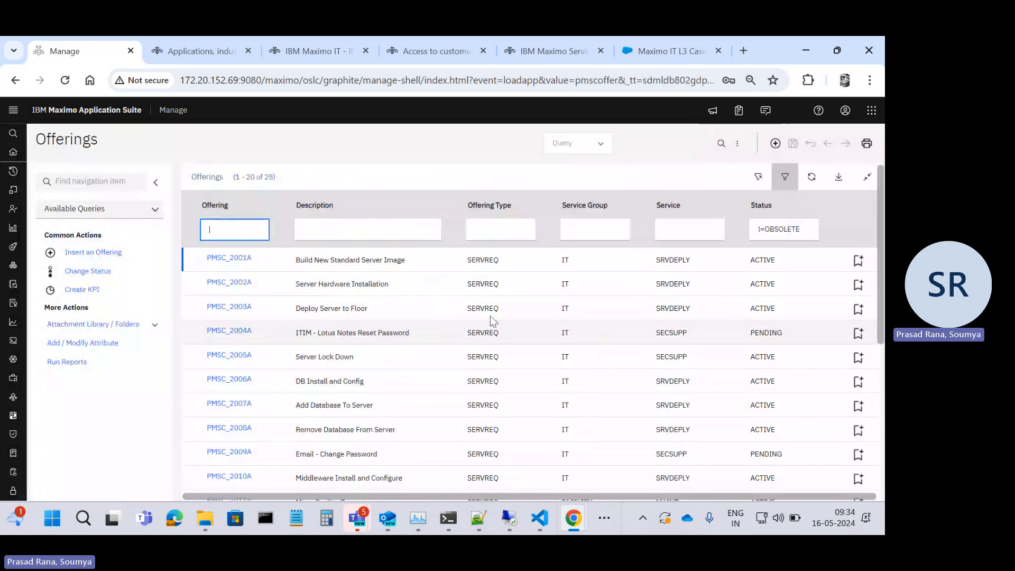
{"action": "scroll", "coordinate": [563, 322], "scroll_direction": "down", "scroll_amount": 5}
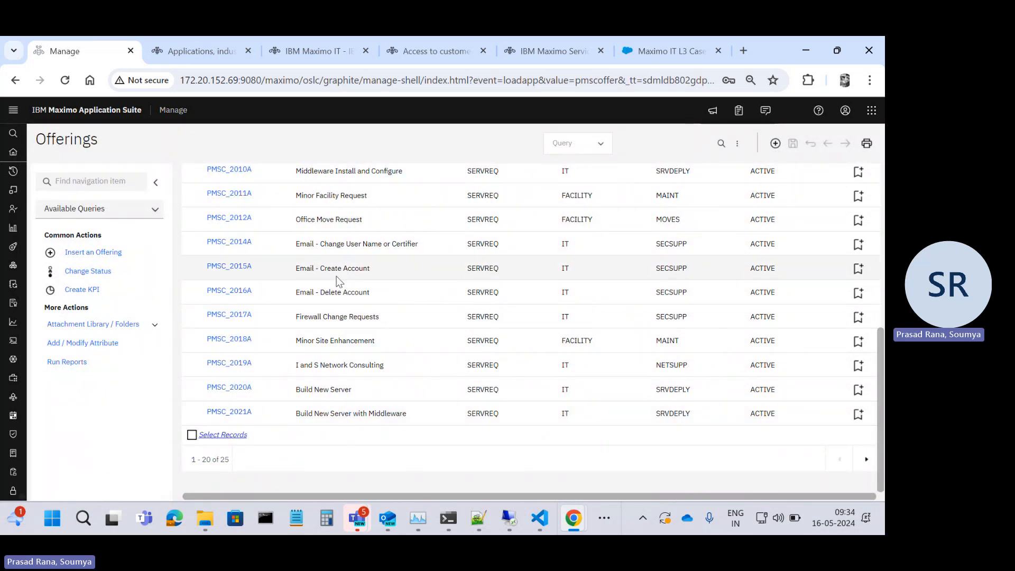
{"action": "scroll", "coordinate": [336, 275], "scroll_direction": "up", "scroll_amount": 6}
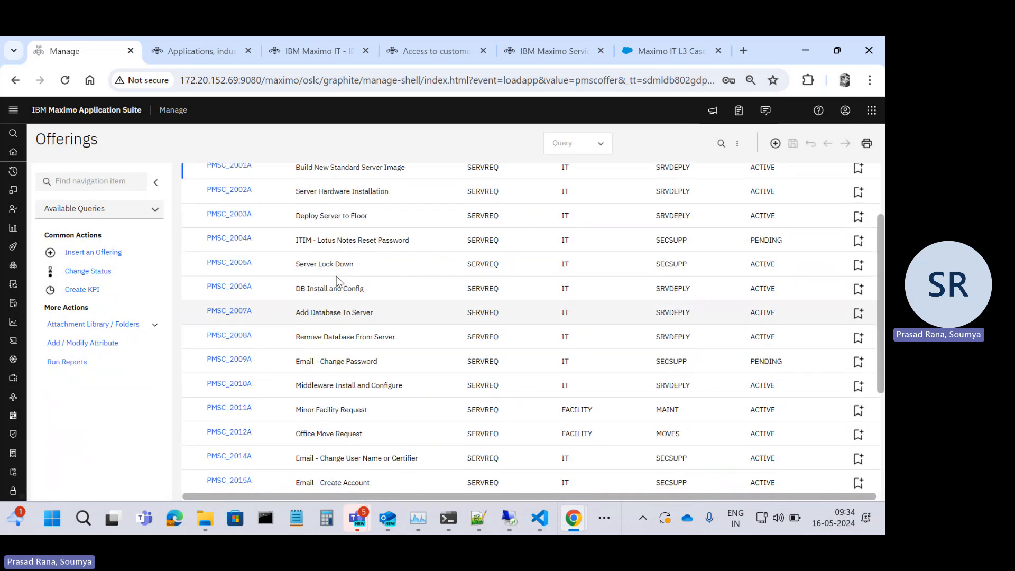
Open the Self Service Center and view the service catalogs available for requesting a new service.
{"action": "left_click", "coordinate": [47, 133]}
{"action": "type", "text": "Self"}
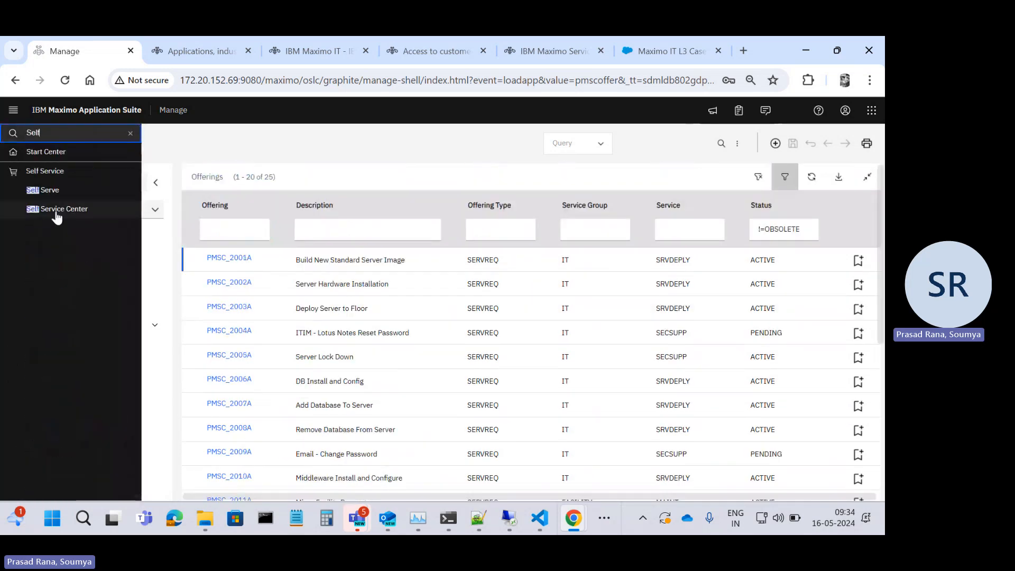
{"action": "left_click", "coordinate": [57, 209]}
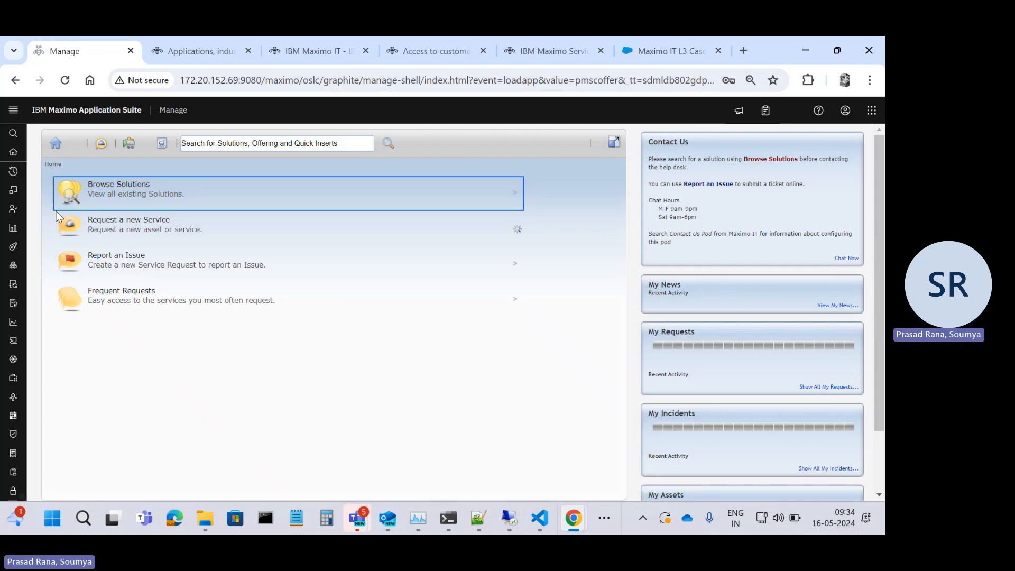
{"action": "left_click", "coordinate": [208, 244]}
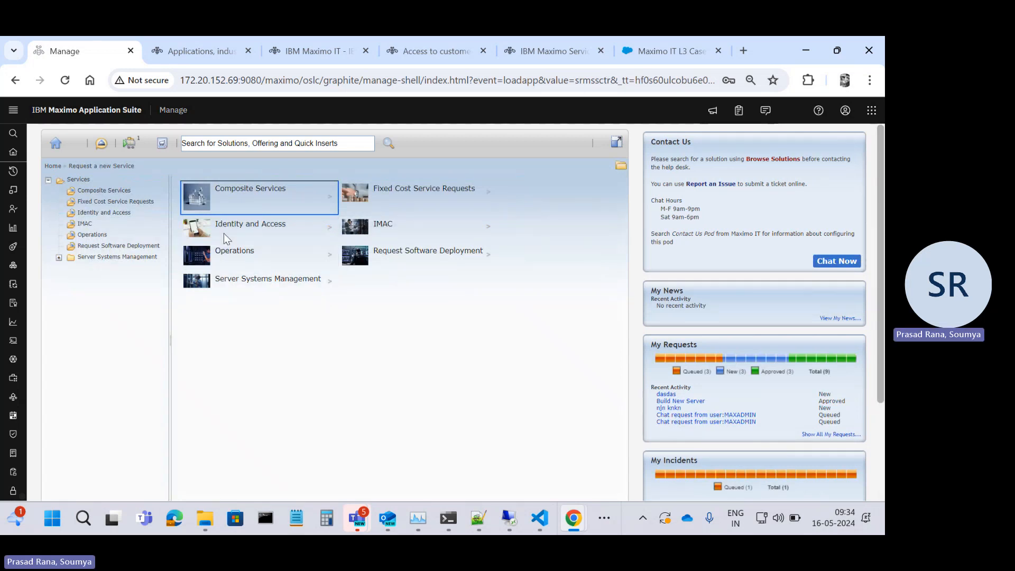
Leave the Self Service Center and go back to the Offerings application.
{"action": "mouse_move", "coordinate": [21, 168]}
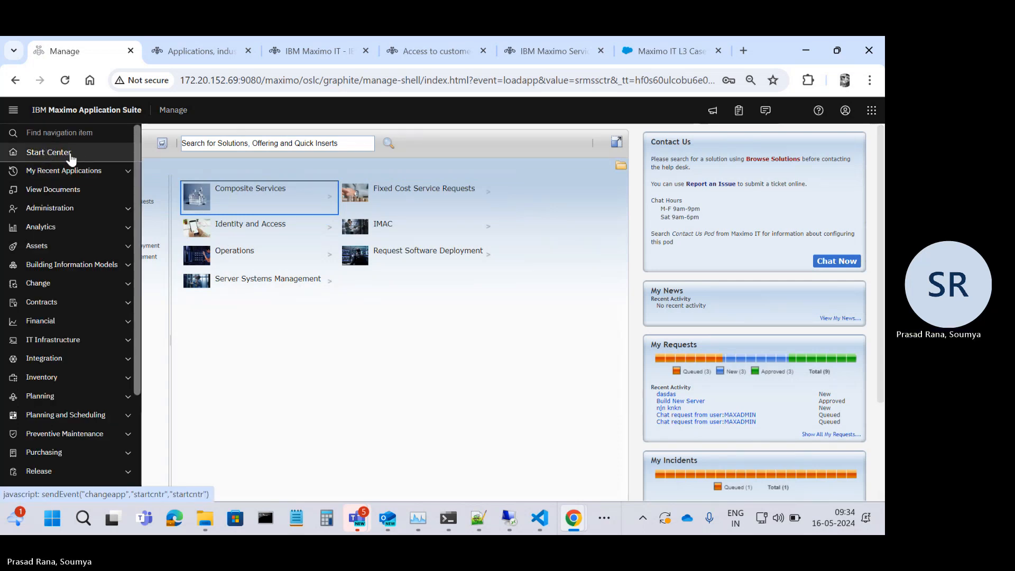
{"action": "left_click", "coordinate": [59, 132]}
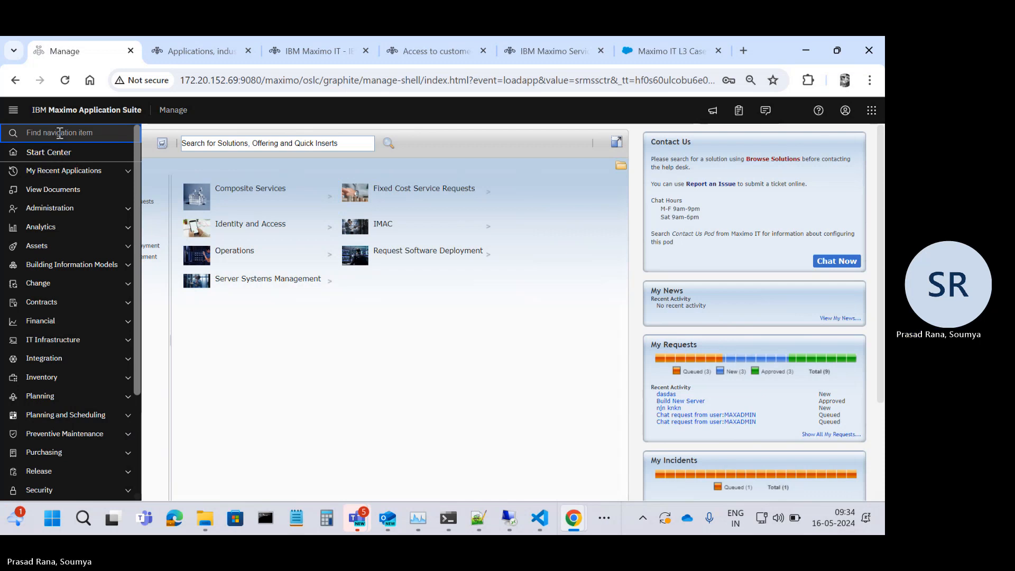
{"action": "type", "text": "P"}
{"action": "key", "text": "BackSpace"}
{"action": "type", "text": "Offering"}
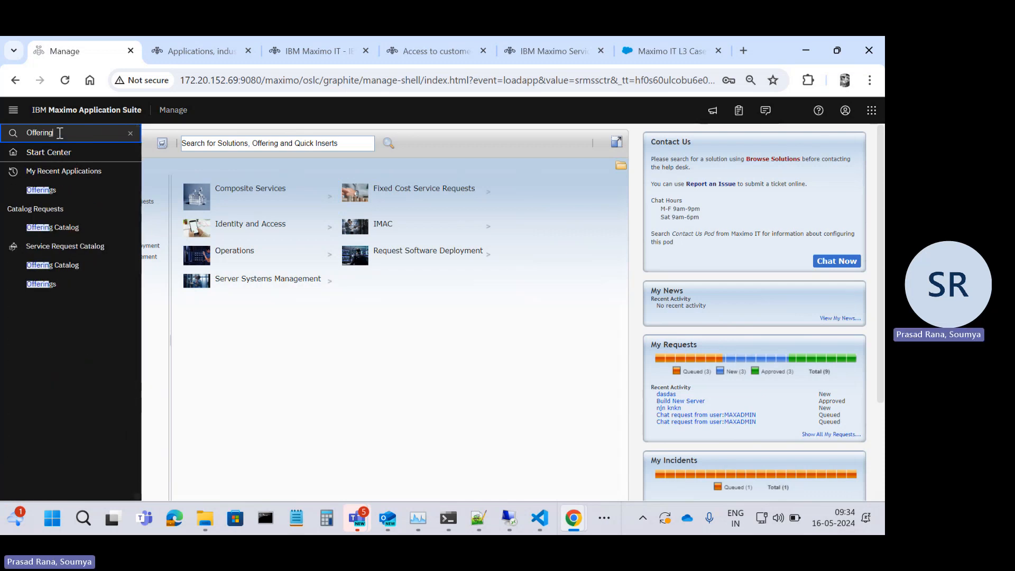
{"action": "left_click", "coordinate": [57, 190]}
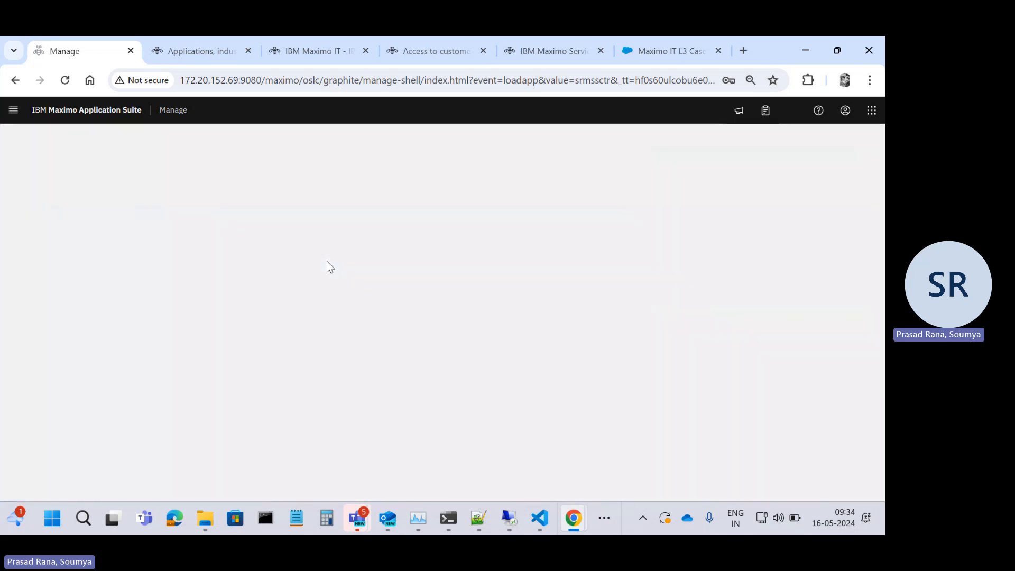
Look through the offerings that are not obsolete and open the Catalogs application.
{"action": "left_click", "coordinate": [227, 233]}
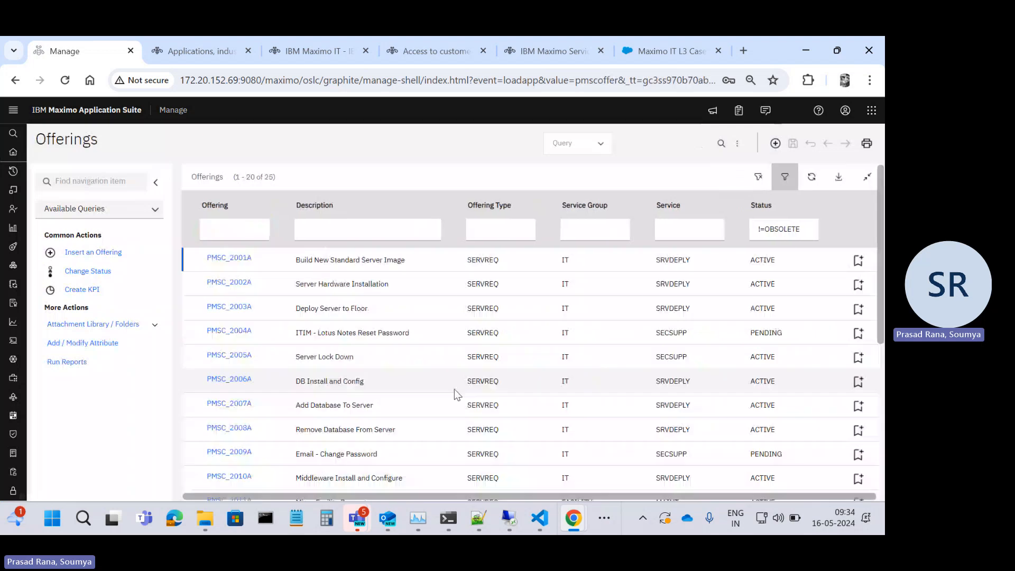
{"action": "scroll", "coordinate": [370, 395], "scroll_direction": "down", "scroll_amount": 6}
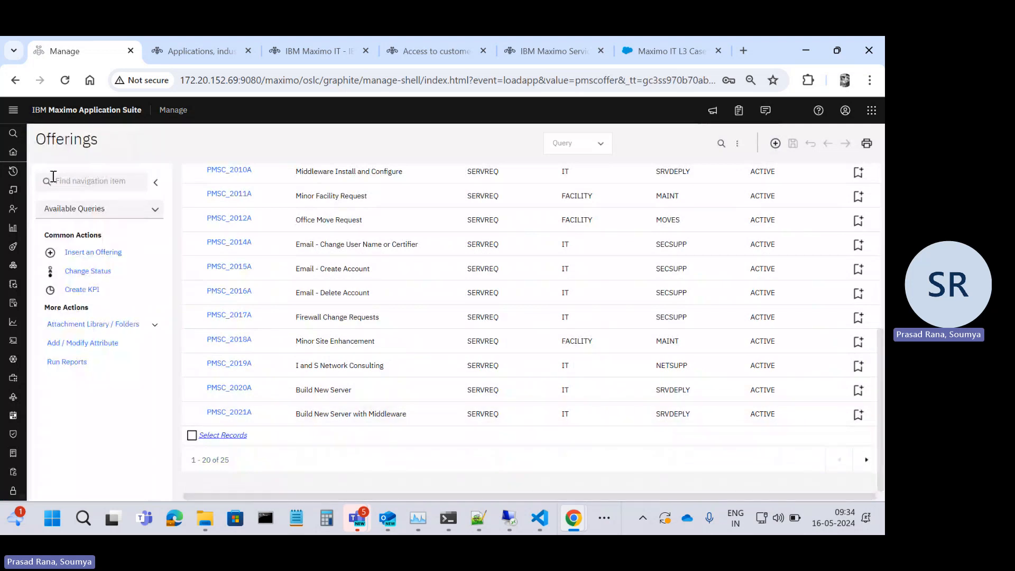
{"action": "left_click", "coordinate": [45, 134]}
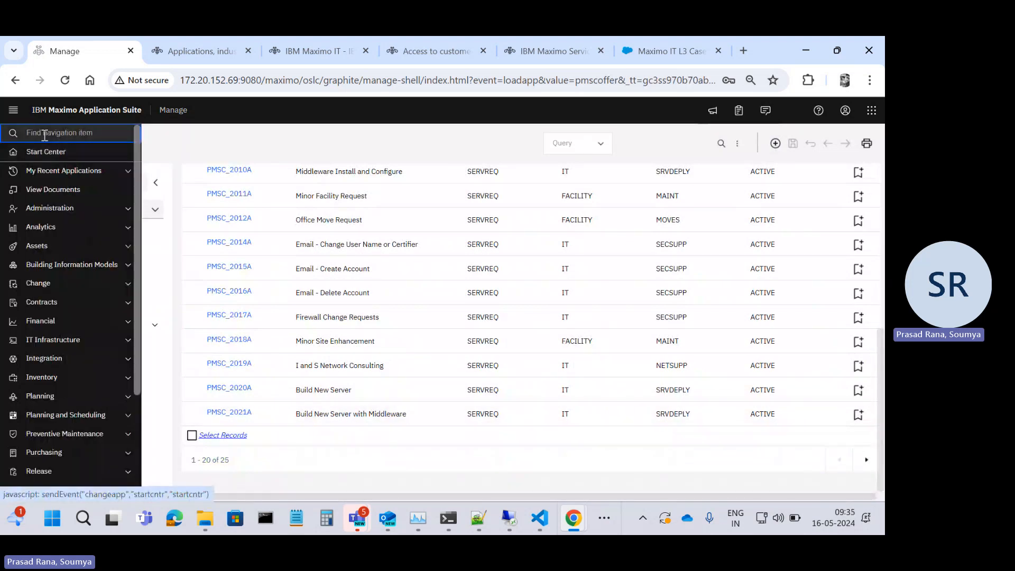
{"action": "type", "text": "Catalog"}
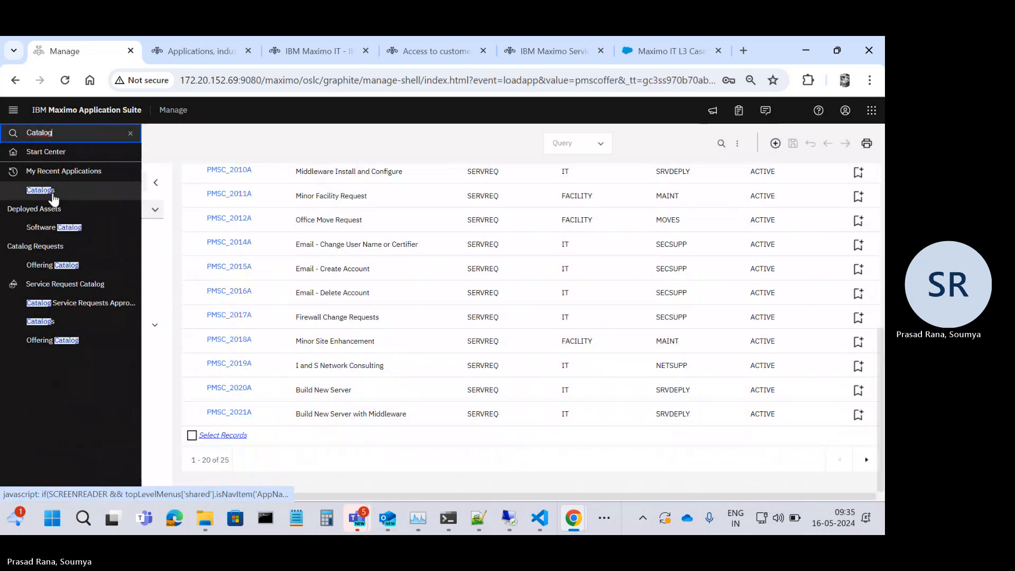
{"action": "left_click", "coordinate": [55, 322]}
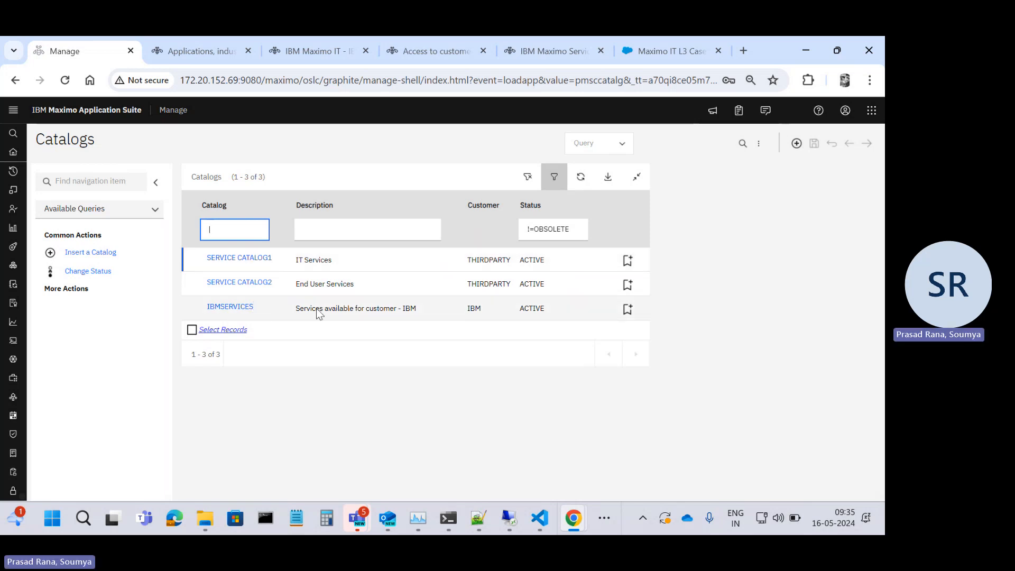
Review the IBMSERVICES catalog's customer and its offerings, and return to the catalog list.
{"action": "left_click", "coordinate": [238, 311]}
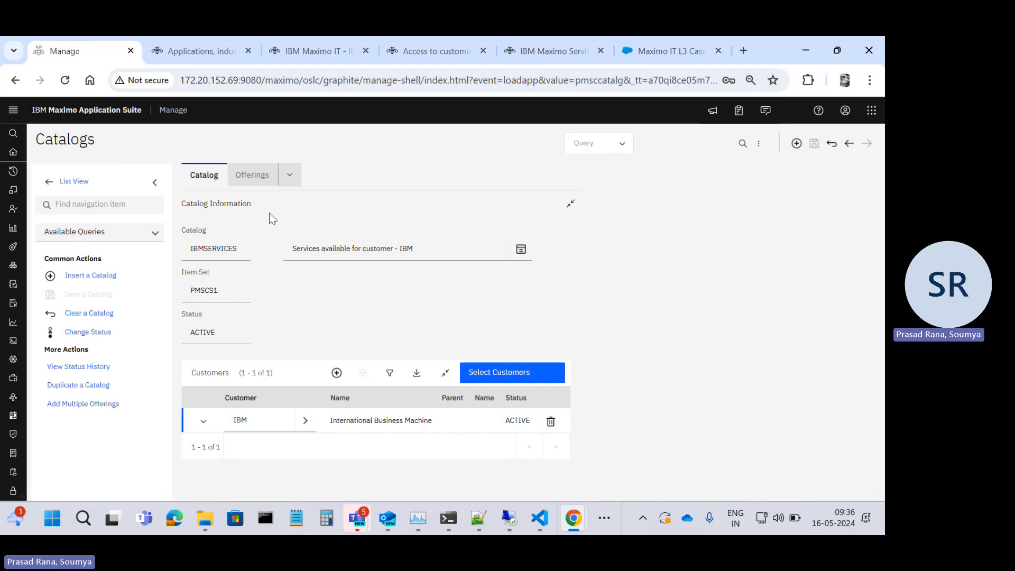
{"action": "left_click", "coordinate": [264, 177]}
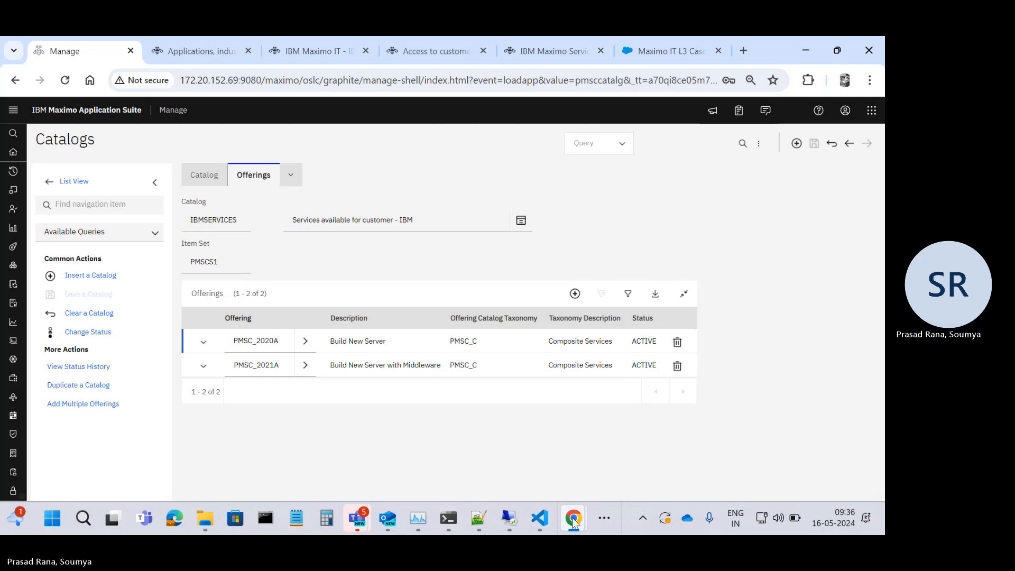
{"action": "left_click", "coordinate": [74, 182]}
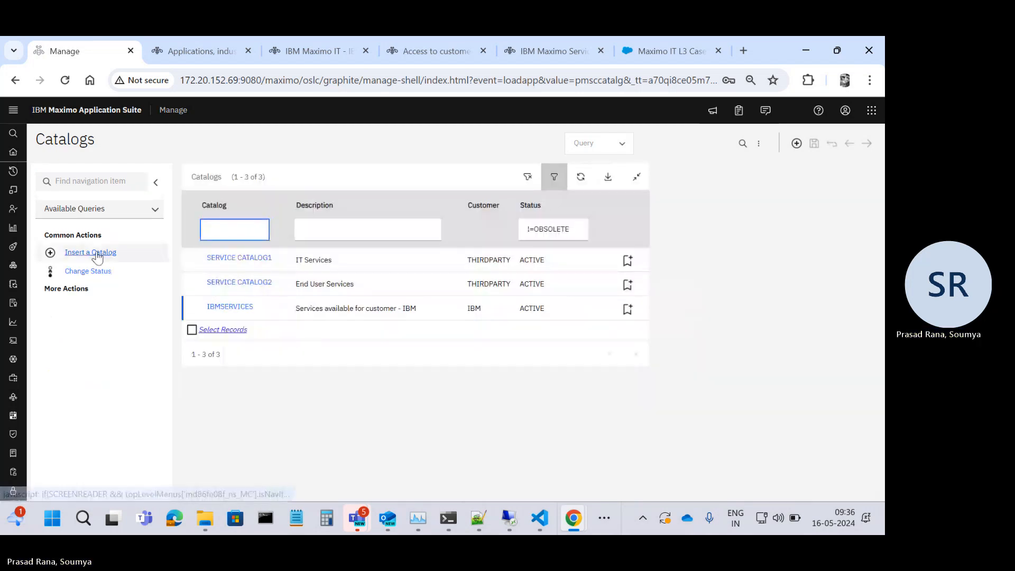
Insert a new catalog named CGSERVICES with the description "Services for Customer- Capgemini".
{"action": "type", "text": "CG"}
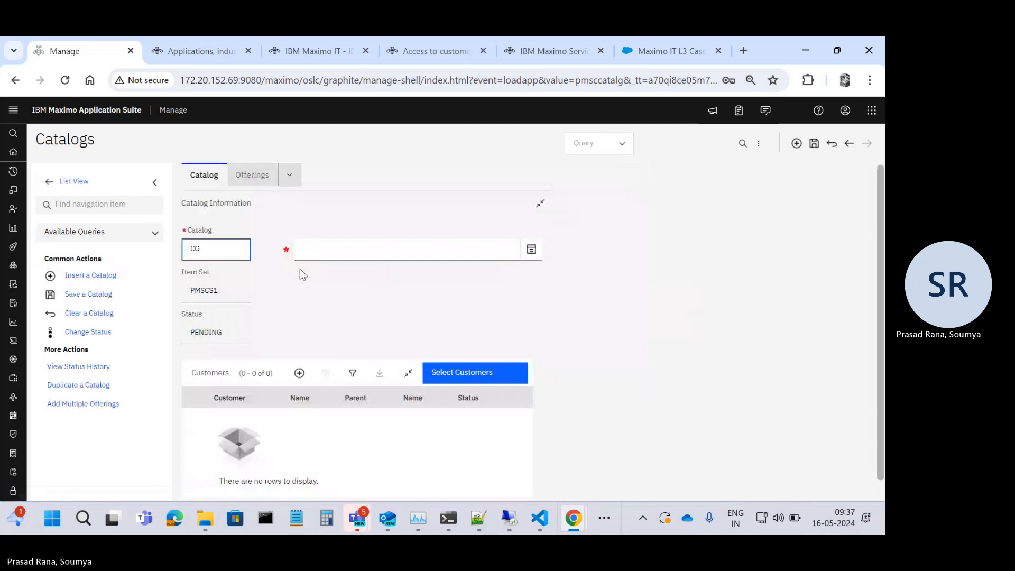
{"action": "type", "text": "SERVICES"}
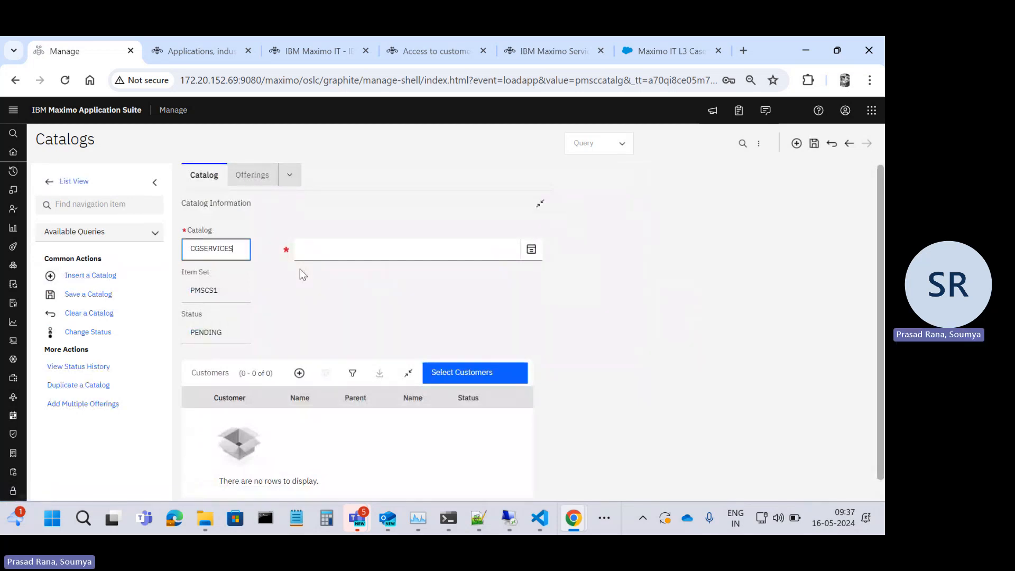
{"action": "left_click", "coordinate": [343, 255]}
{"action": "type", "text": "Service"}
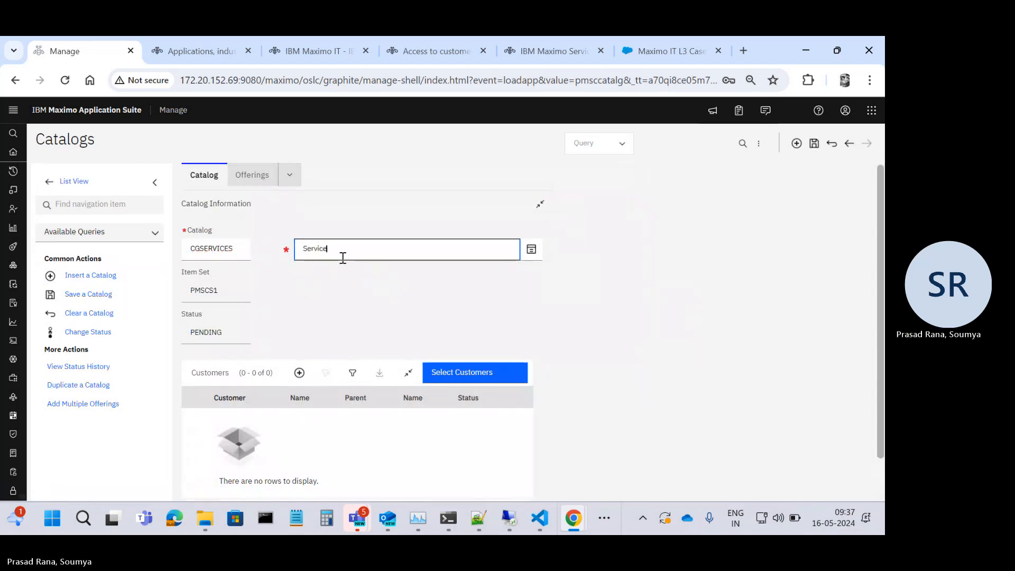
{"action": "type", "text": "s for Customer"}
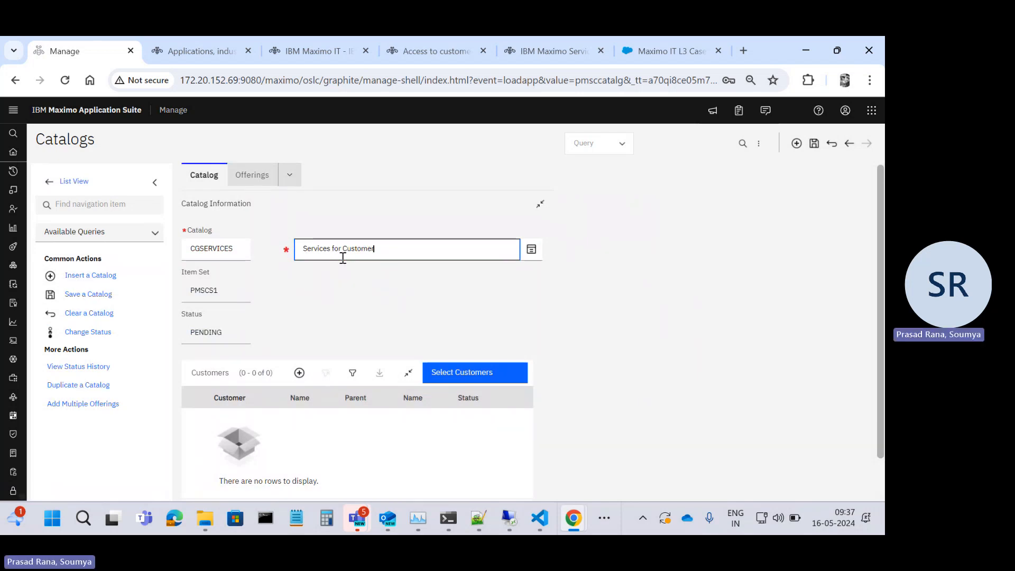
{"action": "type", "text": "- Capgemini"}
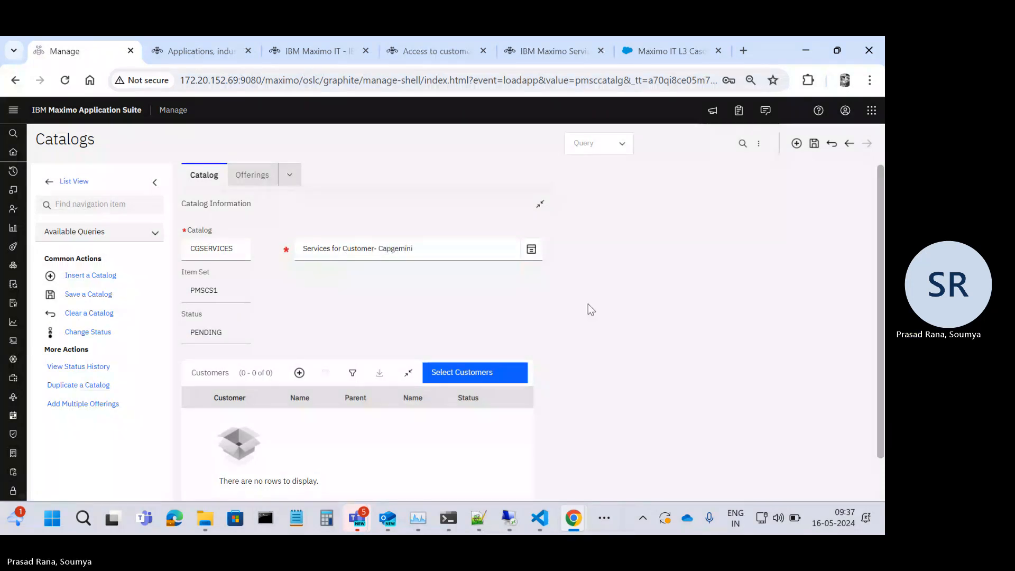
Associate customer CG (Capgemini Corp) with the CGSERVICES catalog and save the catalog.
{"action": "left_click", "coordinate": [483, 319]}
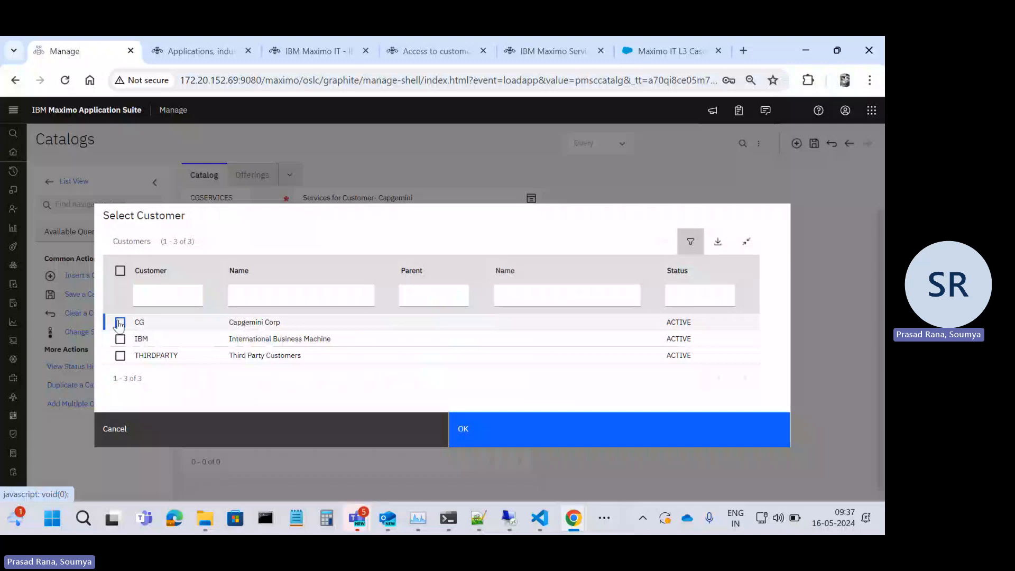
{"action": "left_click", "coordinate": [120, 323]}
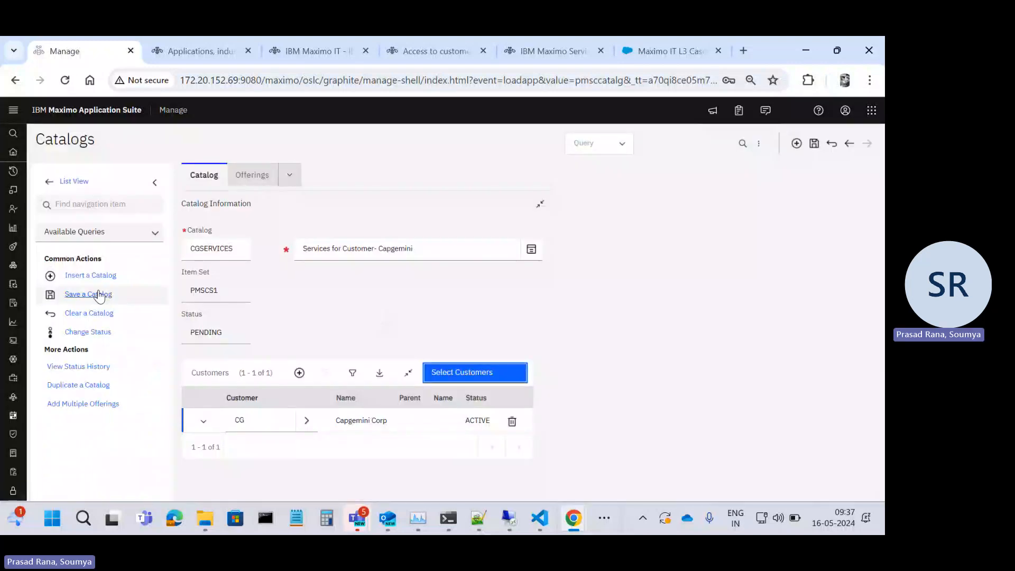
{"action": "left_click", "coordinate": [99, 295]}
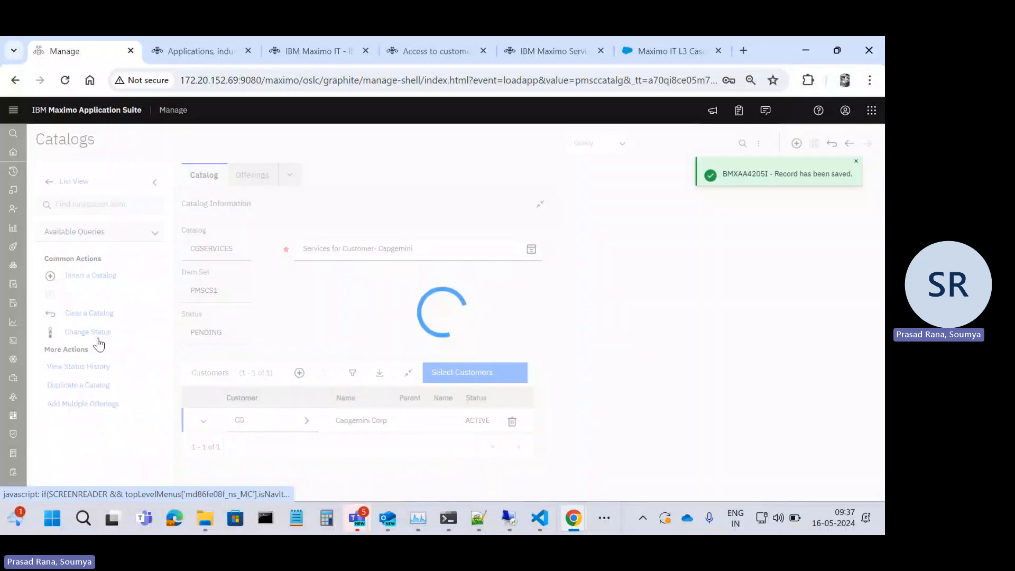
Change the status of the CGSERVICES catalog to Active.
{"action": "left_click", "coordinate": [97, 340]}
{"action": "left_click", "coordinate": [340, 331]}
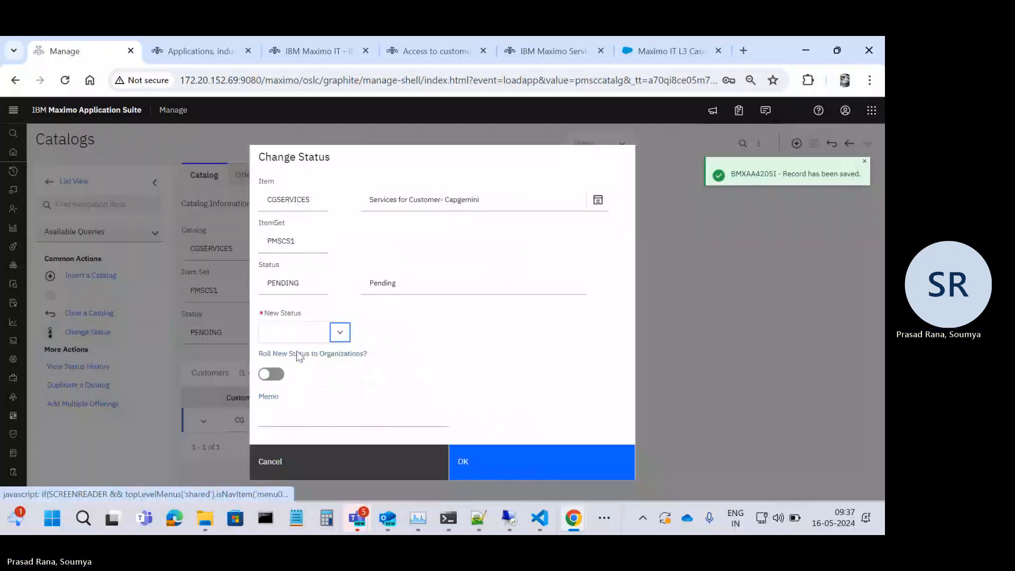
{"action": "left_click", "coordinate": [304, 352]}
{"action": "left_click", "coordinate": [484, 470]}
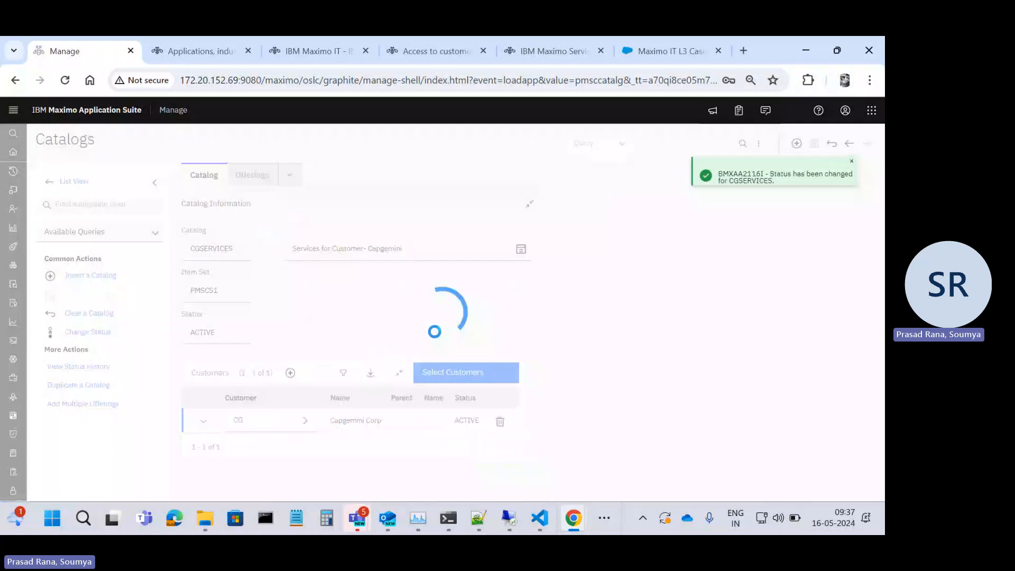
Add offering PMSC_2009A, Email - Change Password, to the CGSERVICES catalog and collapse its details.
{"action": "left_click", "coordinate": [254, 174]}
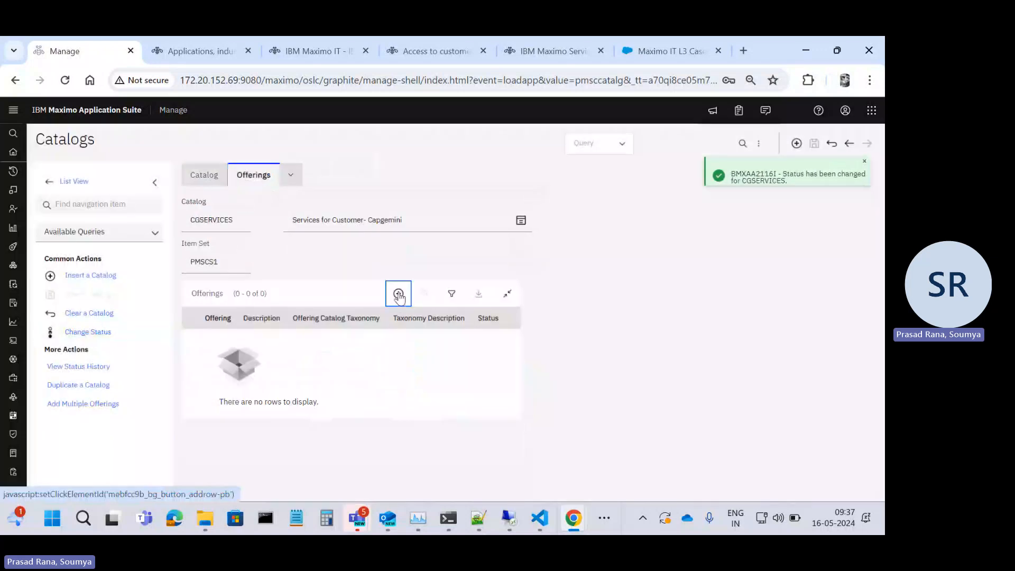
{"action": "left_click", "coordinate": [399, 295]}
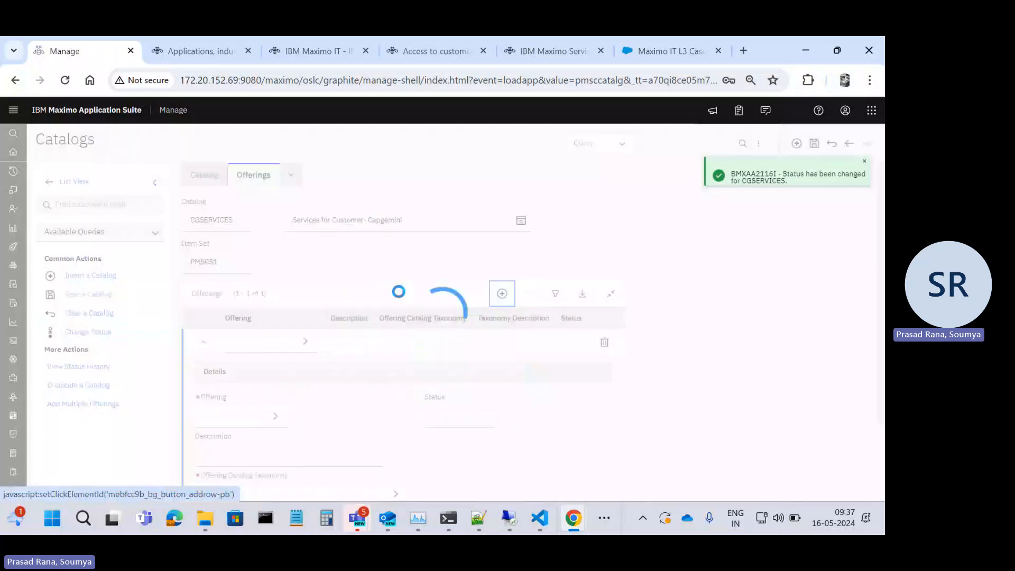
{"action": "left_click", "coordinate": [275, 416]}
{"action": "left_click", "coordinate": [311, 440]}
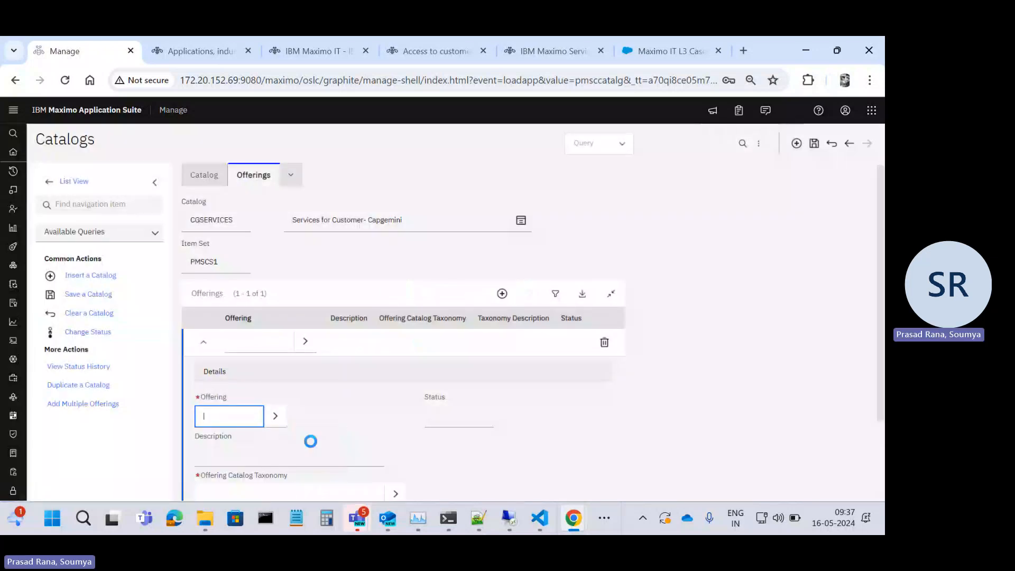
{"action": "scroll", "coordinate": [386, 332], "scroll_direction": "down", "scroll_amount": 6}
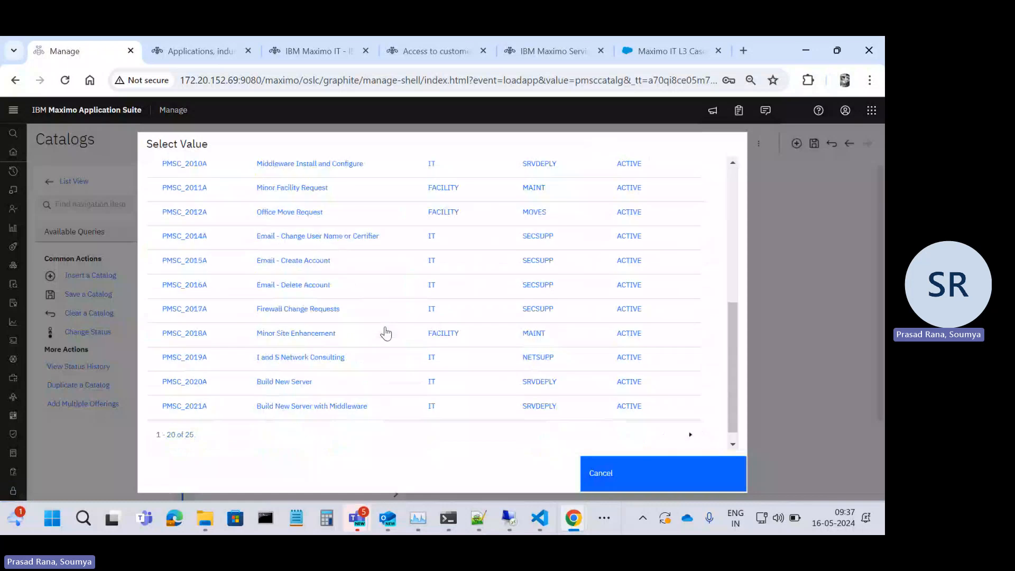
{"action": "scroll", "coordinate": [386, 331], "scroll_direction": "up", "scroll_amount": 6}
{"action": "scroll", "coordinate": [386, 332], "scroll_direction": "down", "scroll_amount": 3}
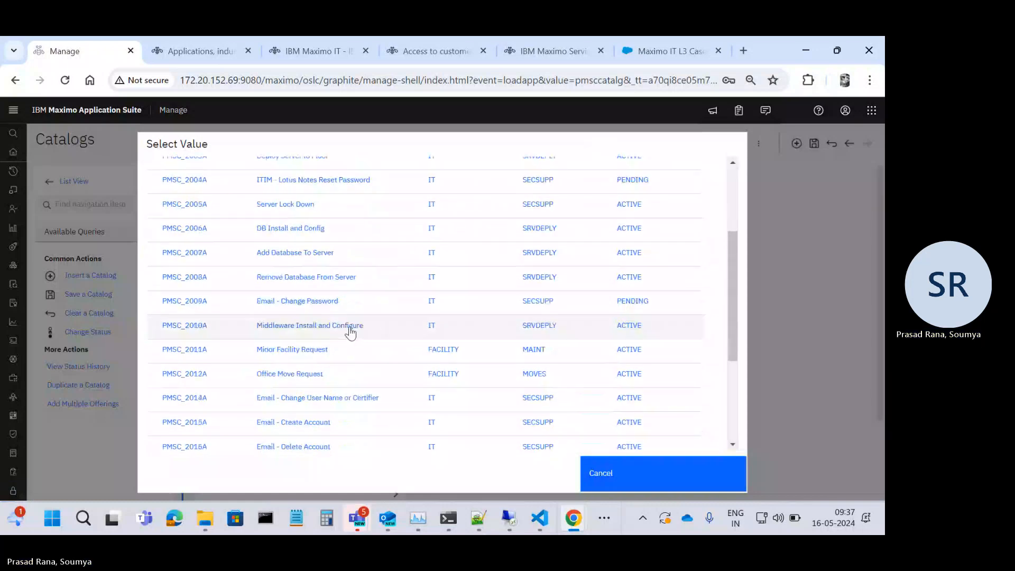
{"action": "left_click", "coordinate": [192, 309]}
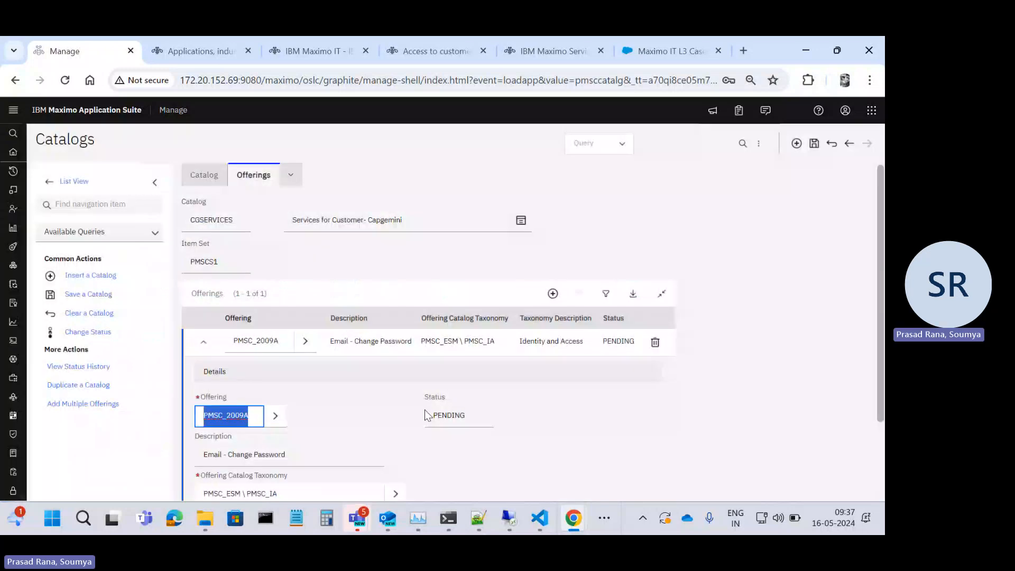
{"action": "scroll", "coordinate": [204, 370], "scroll_direction": "down", "scroll_amount": 2}
{"action": "left_click", "coordinate": [199, 250]}
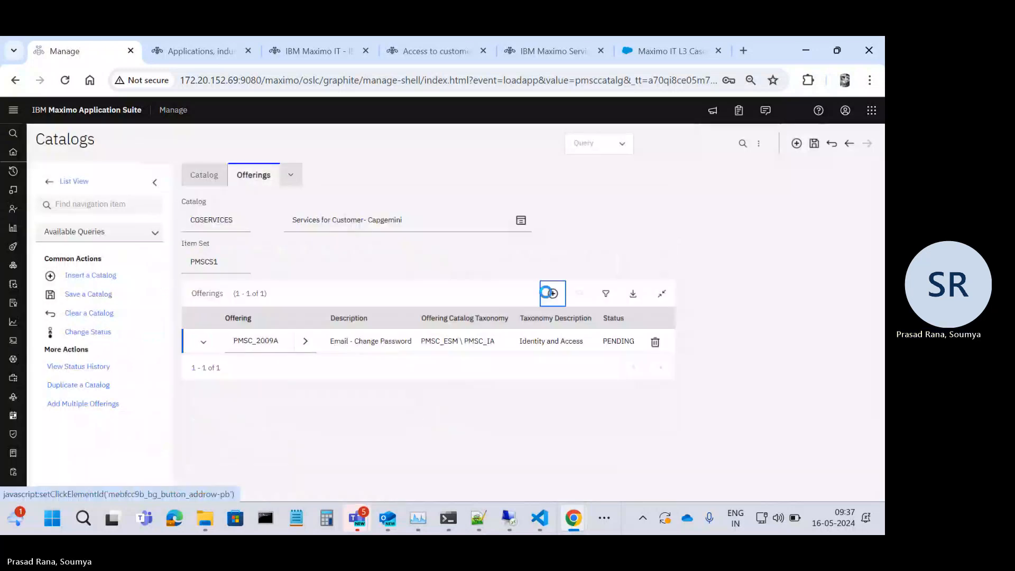
Add offering PMSC_2008A, Remove Database From Server, as a second offering of the CGSERVICES catalog.
{"action": "left_click", "coordinate": [550, 295]}
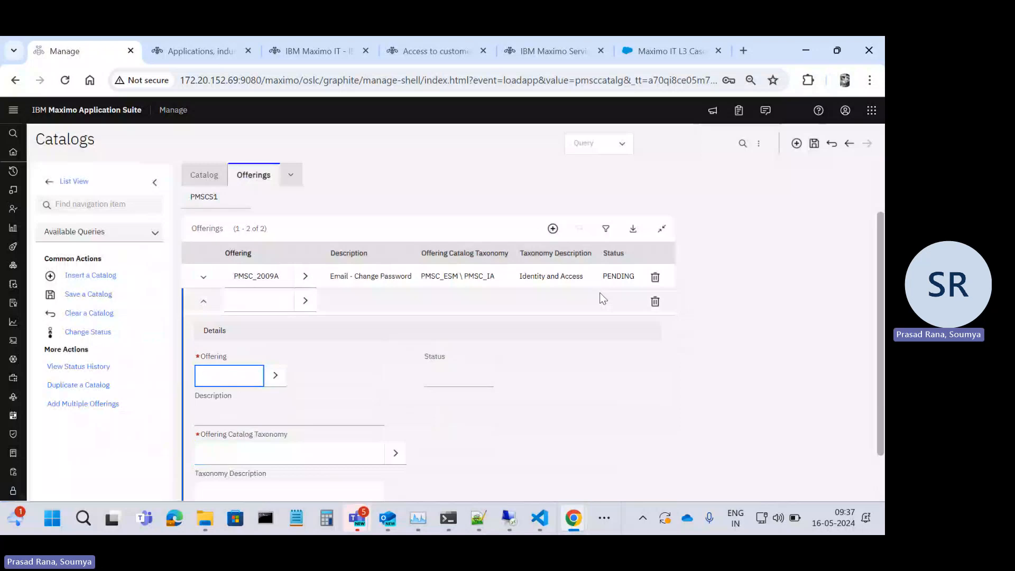
{"action": "left_click", "coordinate": [274, 376]}
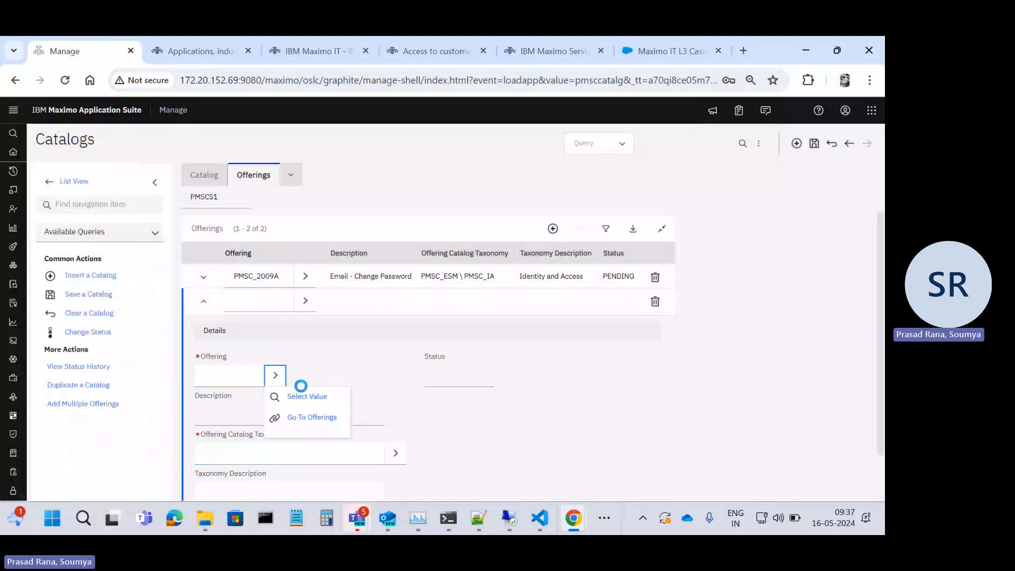
{"action": "left_click", "coordinate": [298, 394]}
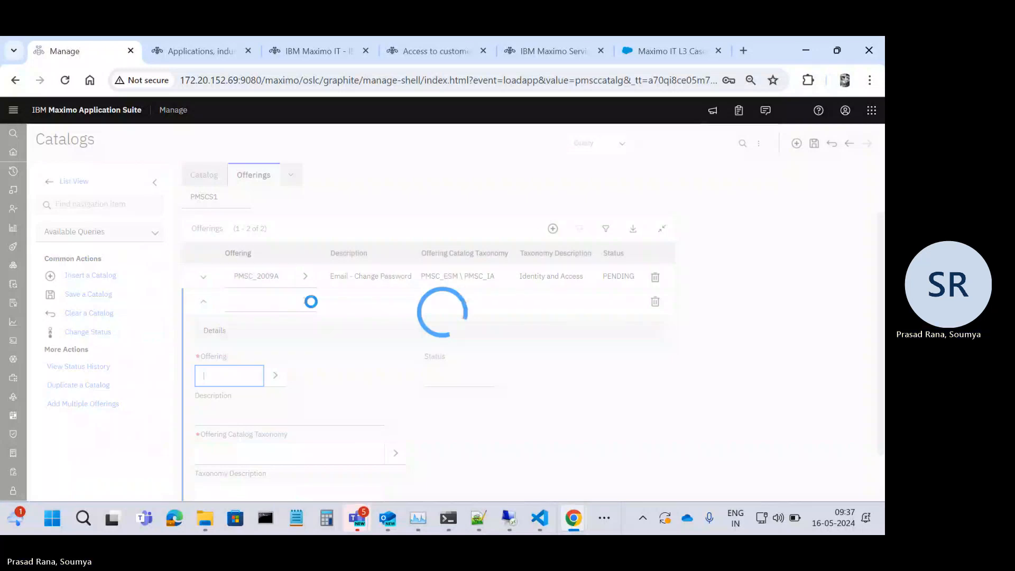
{"action": "scroll", "coordinate": [296, 348], "scroll_direction": "down", "scroll_amount": 3}
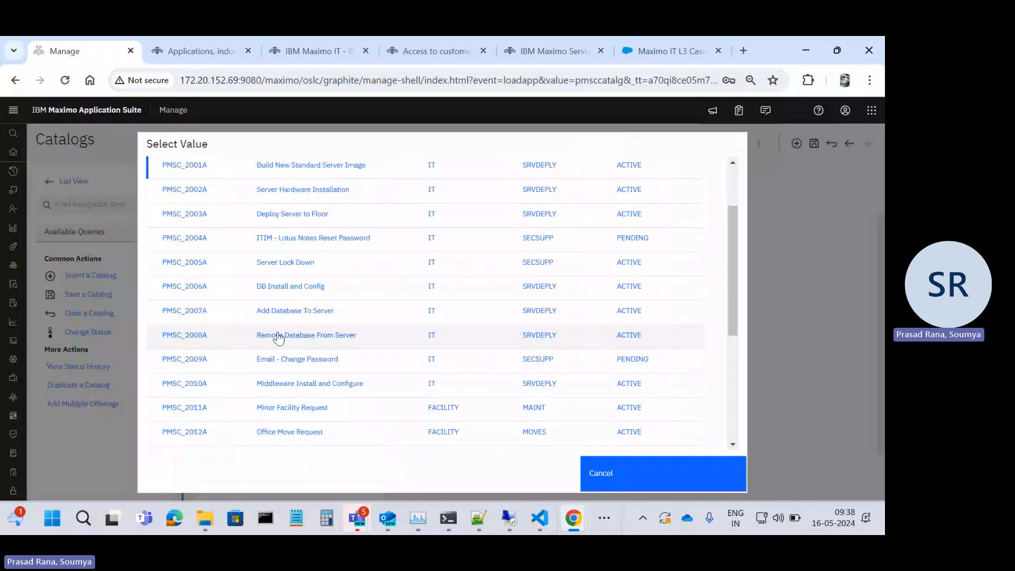
{"action": "left_click", "coordinate": [278, 337]}
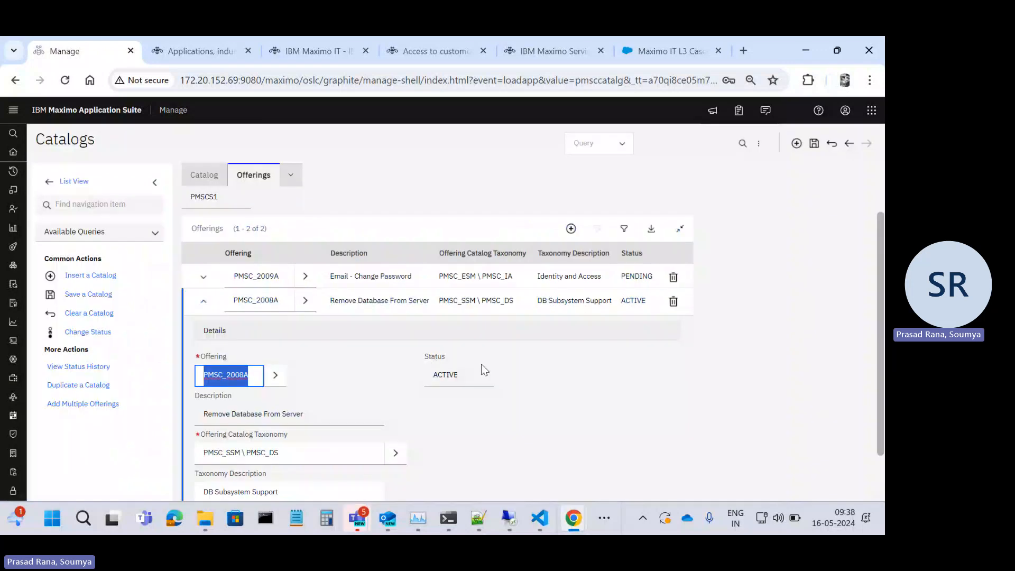
Open the PMSC_2009A offering's record from the catalog, change its status to Active and return to the catalog.
{"action": "left_click", "coordinate": [305, 276]}
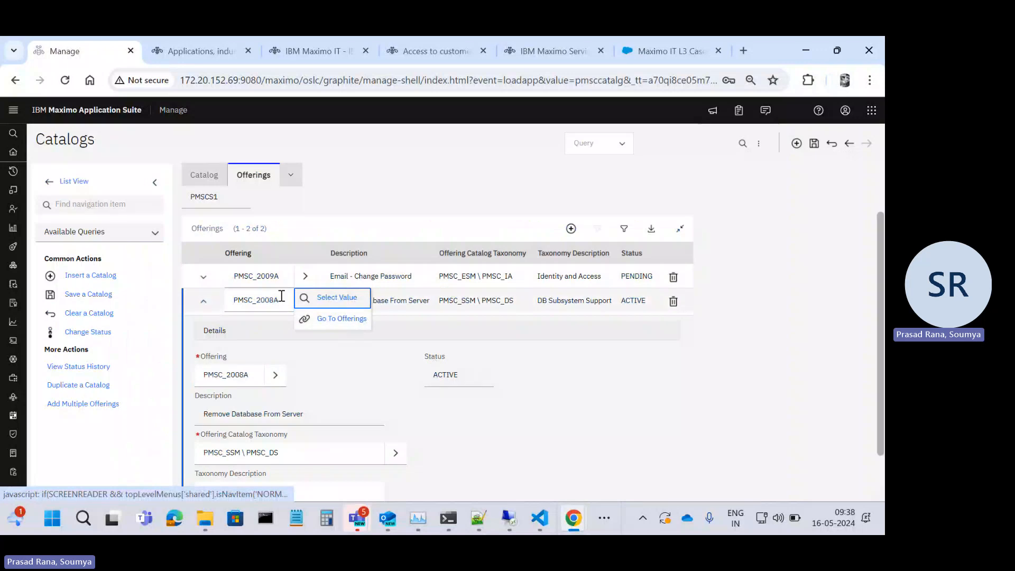
{"action": "left_click", "coordinate": [343, 319]}
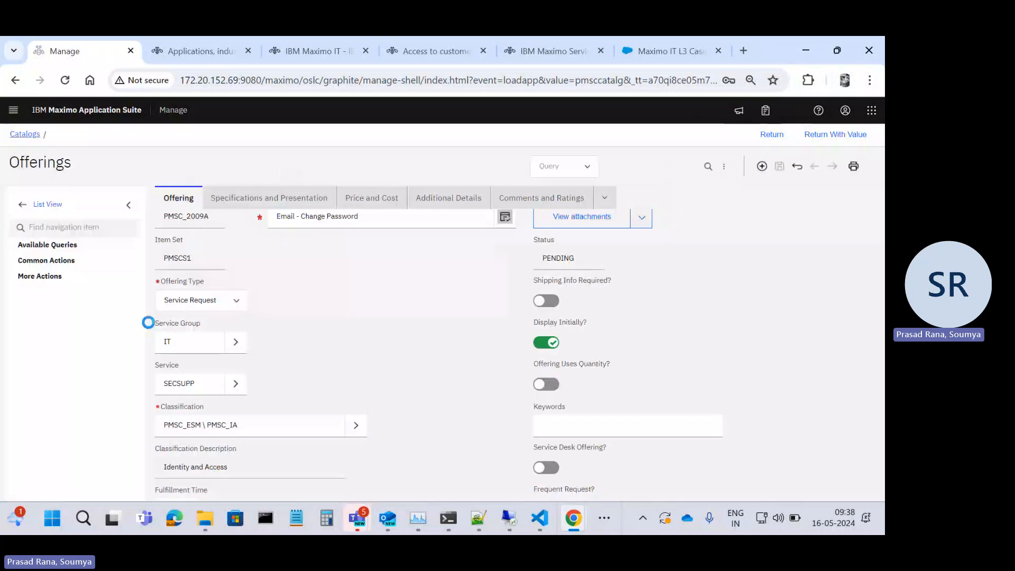
{"action": "left_click", "coordinate": [77, 357]}
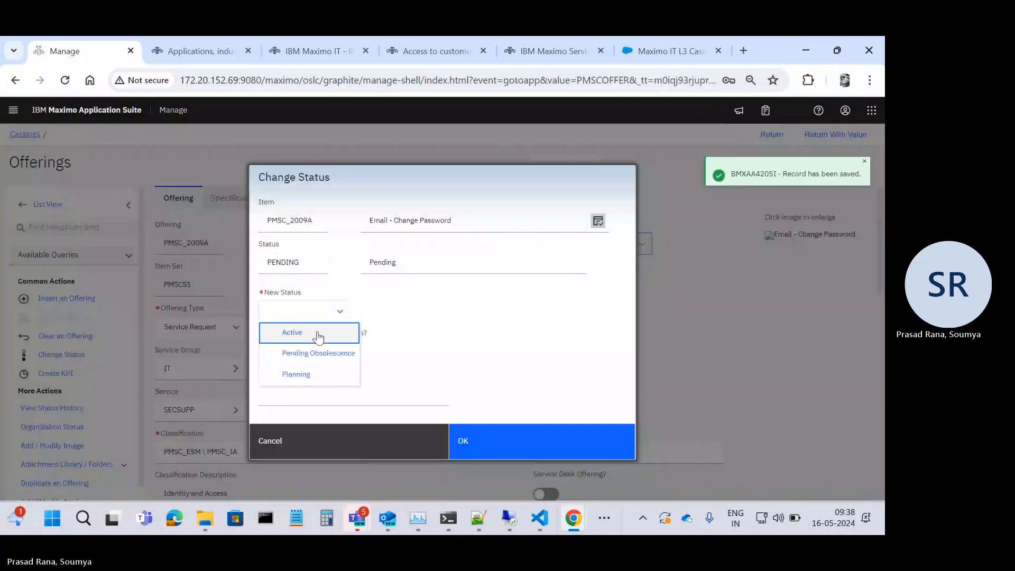
{"action": "left_click", "coordinate": [318, 335]}
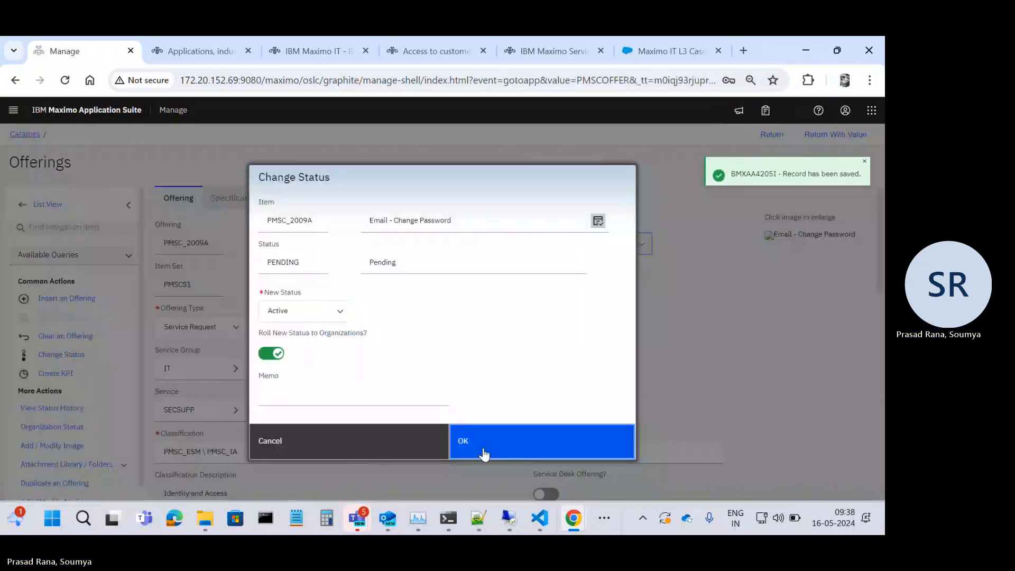
{"action": "left_click", "coordinate": [483, 453]}
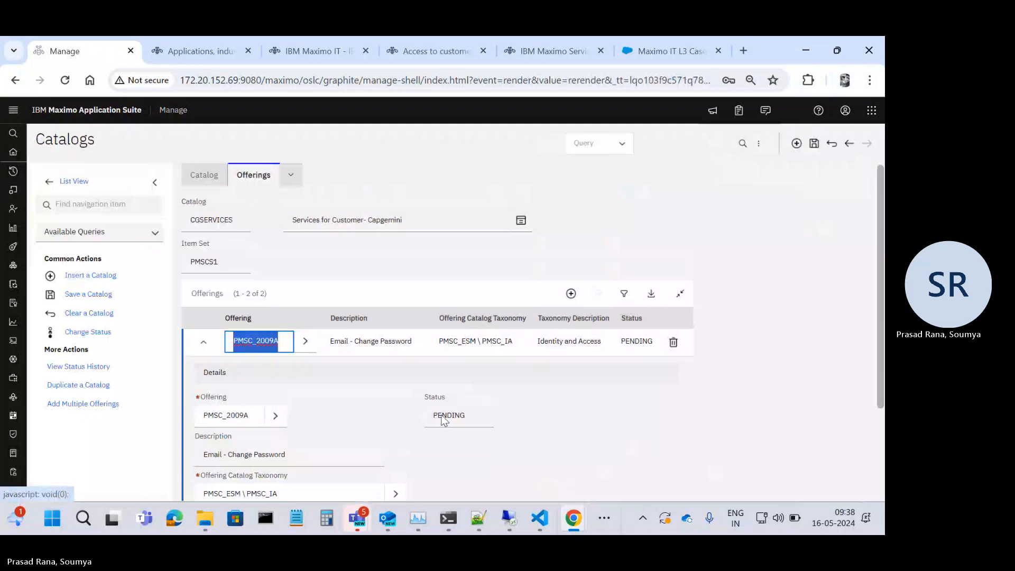
Collapse the PMSC_2009A offering's details and save the CGSERVICES catalog.
{"action": "scroll", "coordinate": [443, 420], "scroll_direction": "down", "scroll_amount": 3}
{"action": "scroll", "coordinate": [444, 420], "scroll_direction": "up", "scroll_amount": 2}
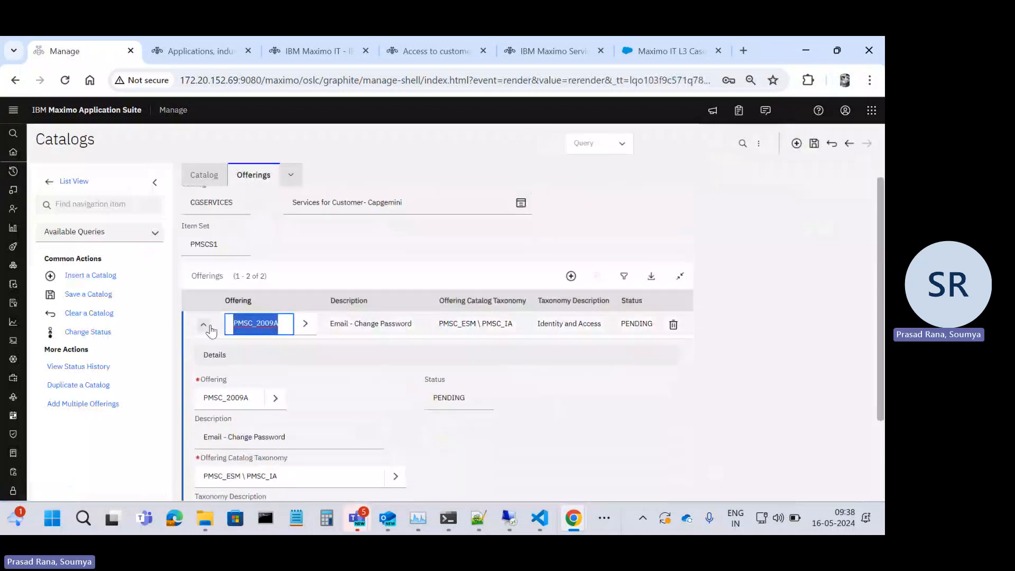
{"action": "left_click", "coordinate": [204, 326]}
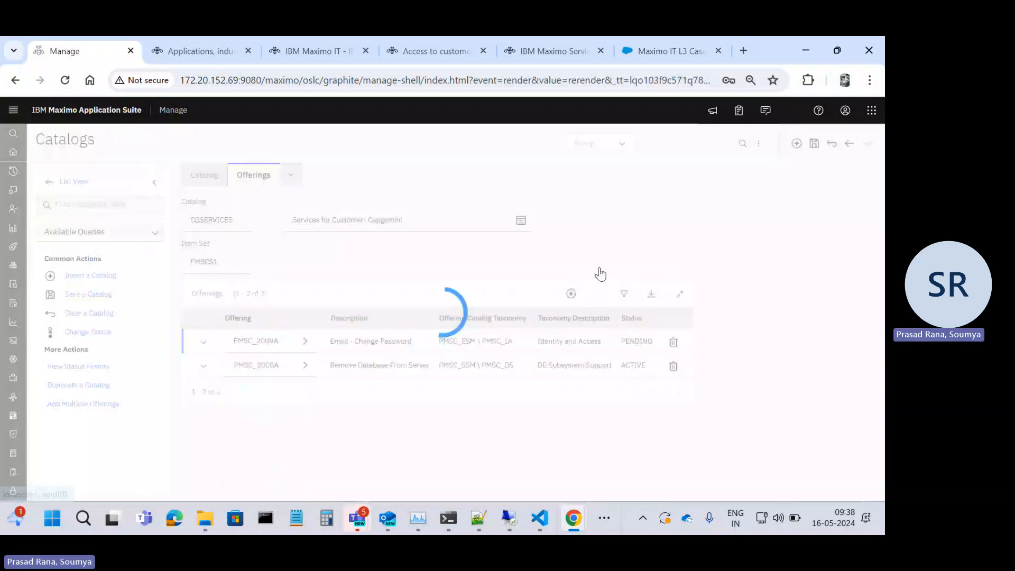
{"action": "left_click", "coordinate": [813, 144]}
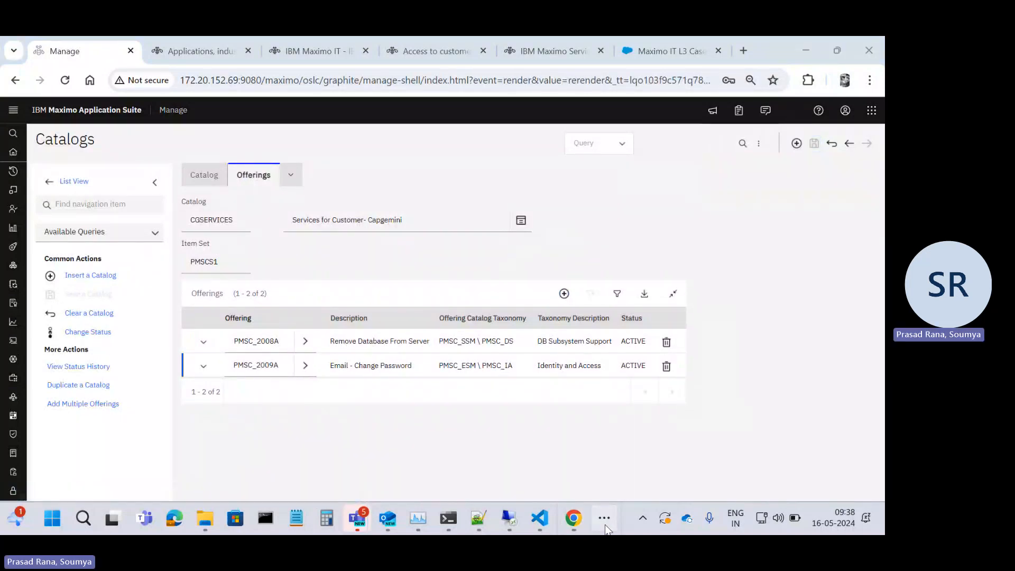
Switch to the Maximo session in Firefox and log out its current user.
{"action": "left_click", "coordinate": [605, 525]}
{"action": "mouse_move", "coordinate": [582, 470]}
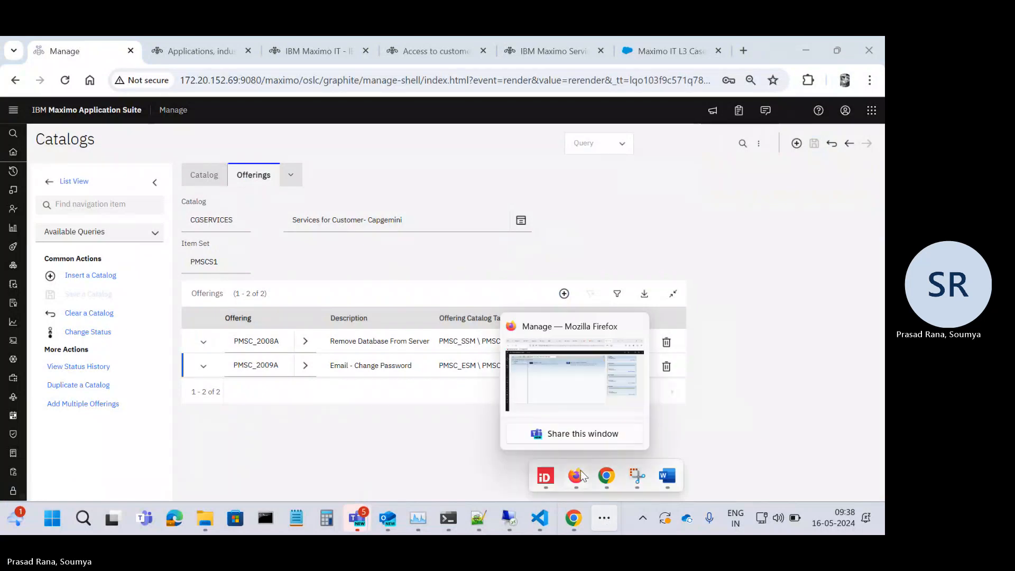
{"action": "mouse_move", "coordinate": [613, 481]}
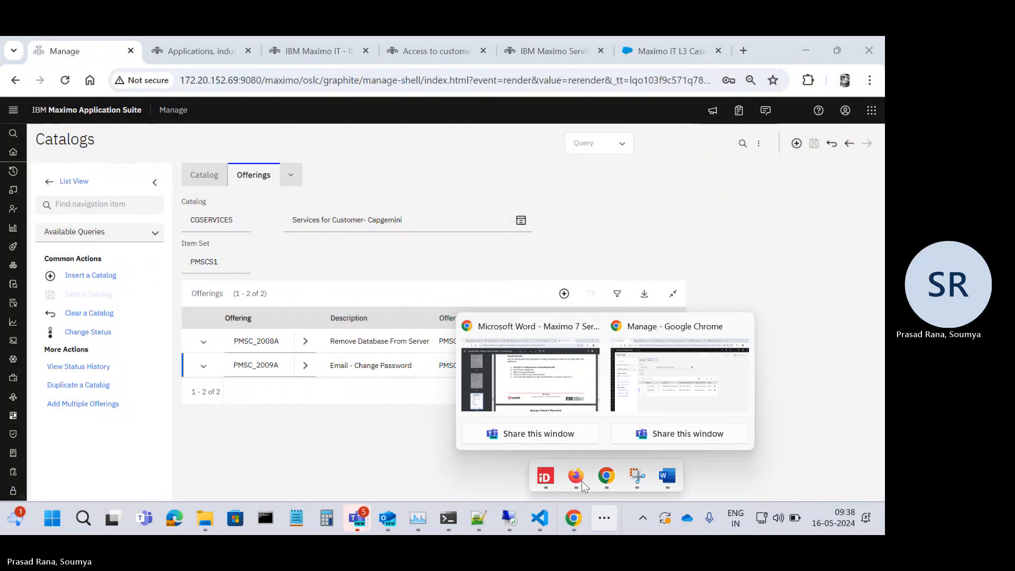
{"action": "left_click", "coordinate": [575, 476]}
{"action": "left_click", "coordinate": [845, 123]}
{"action": "left_click", "coordinate": [782, 290]}
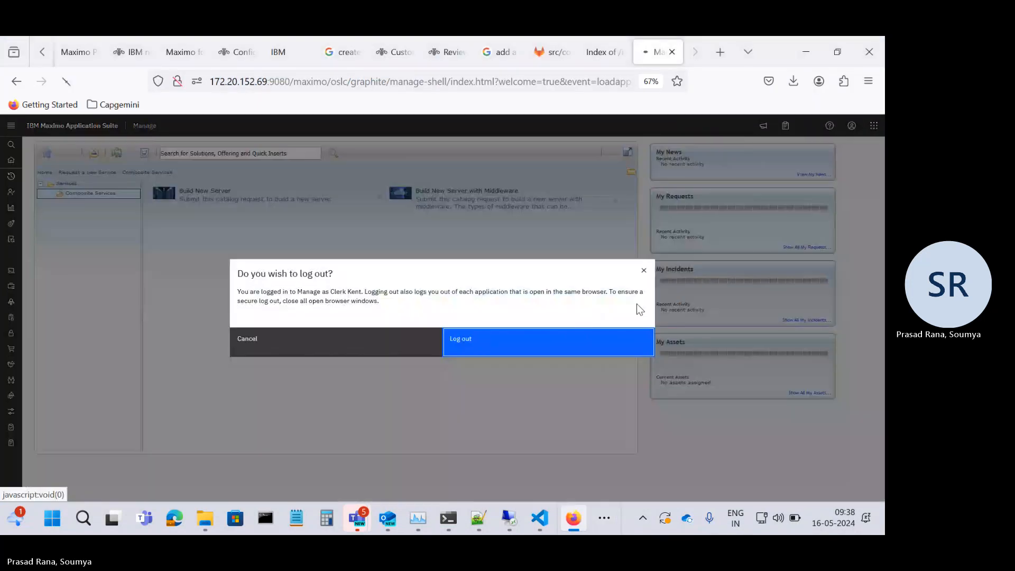
{"action": "key", "text": "Return"}
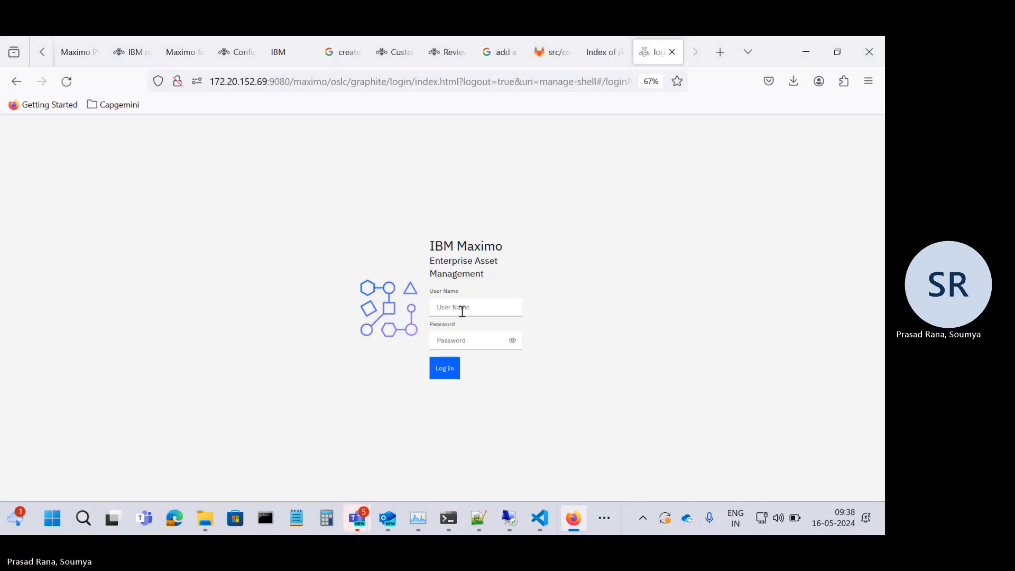
Log in to Maximo as the IBM customer user with the saved user name and password.
{"action": "left_click", "coordinate": [462, 311]}
{"action": "left_click", "coordinate": [475, 357]}
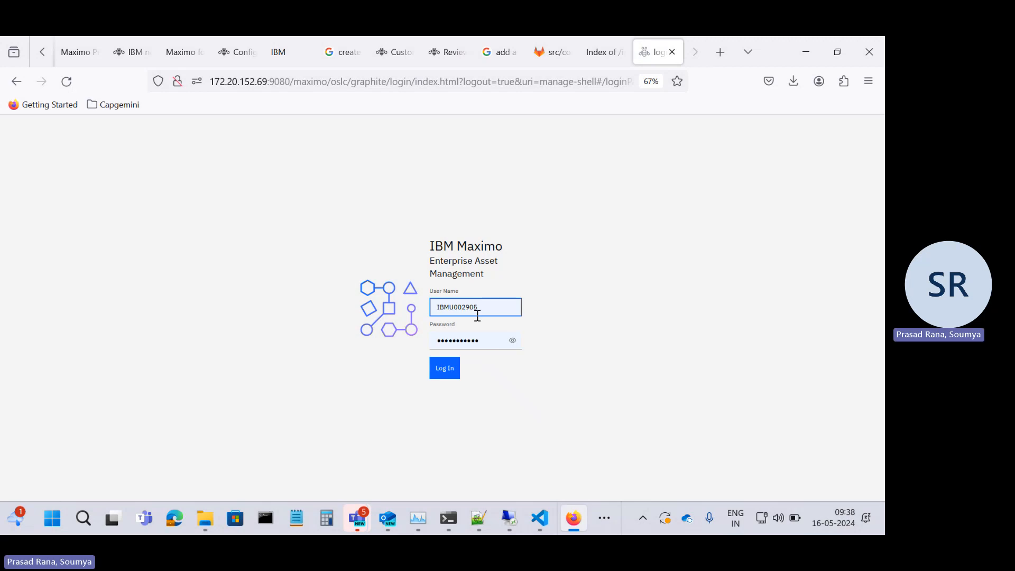
{"action": "left_click", "coordinate": [450, 377]}
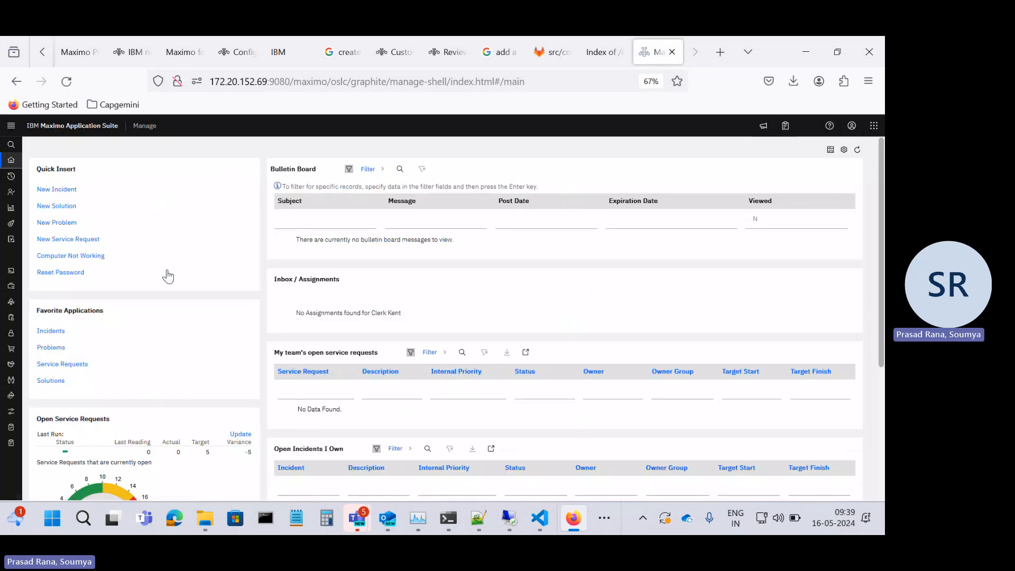
Find and open Self Service Center, then browse the Composite Services offerings under Request a new Service.
{"action": "mouse_move", "coordinate": [33, 165]}
{"action": "left_click", "coordinate": [54, 147]}
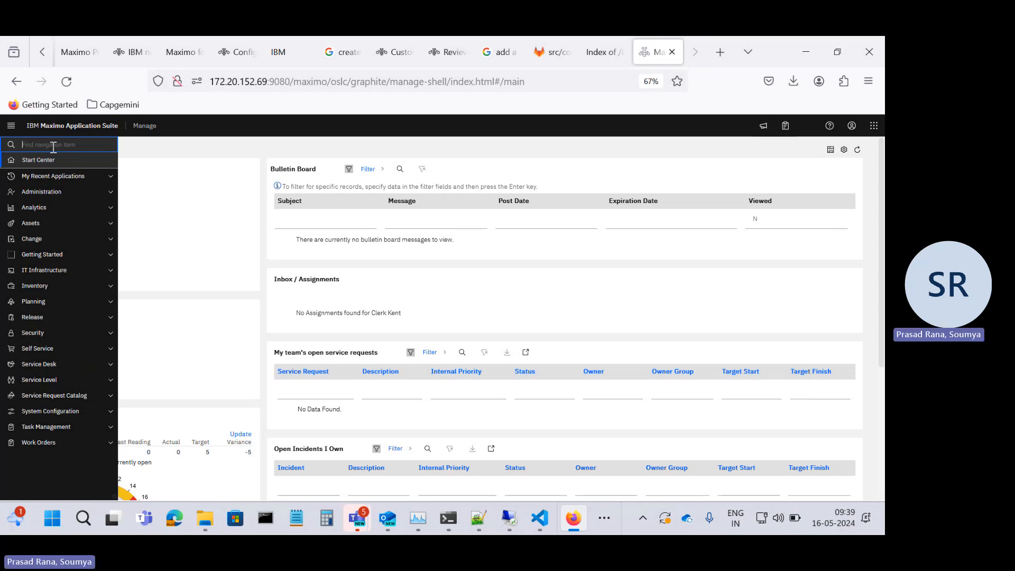
{"action": "type", "text": "Self"}
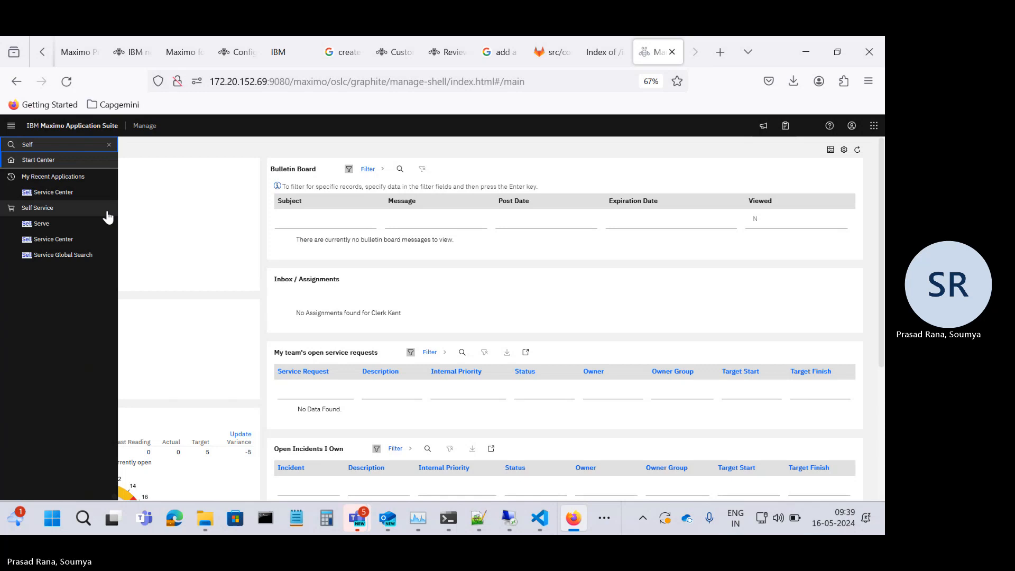
{"action": "left_click", "coordinate": [59, 193]}
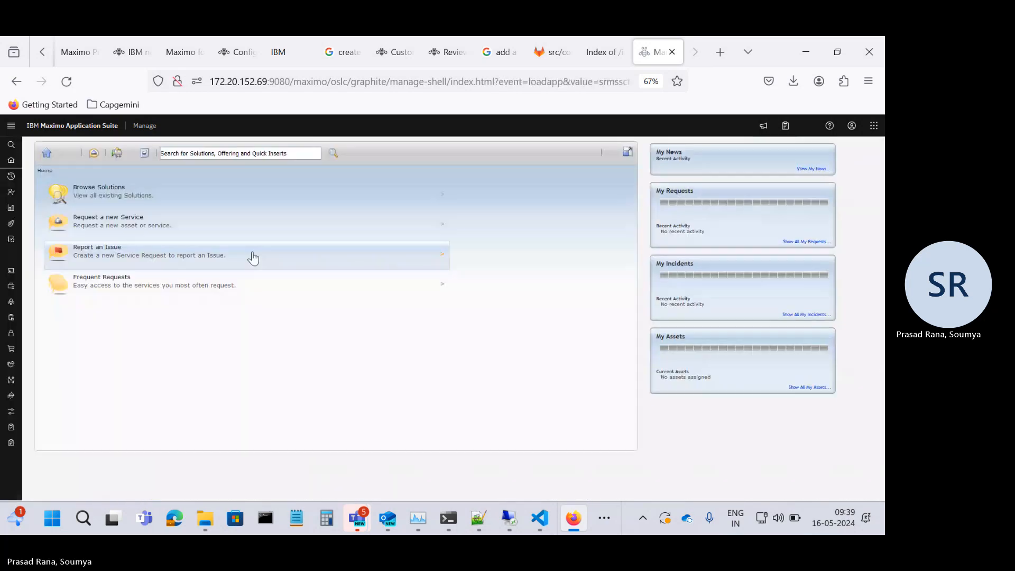
{"action": "left_click", "coordinate": [105, 231]}
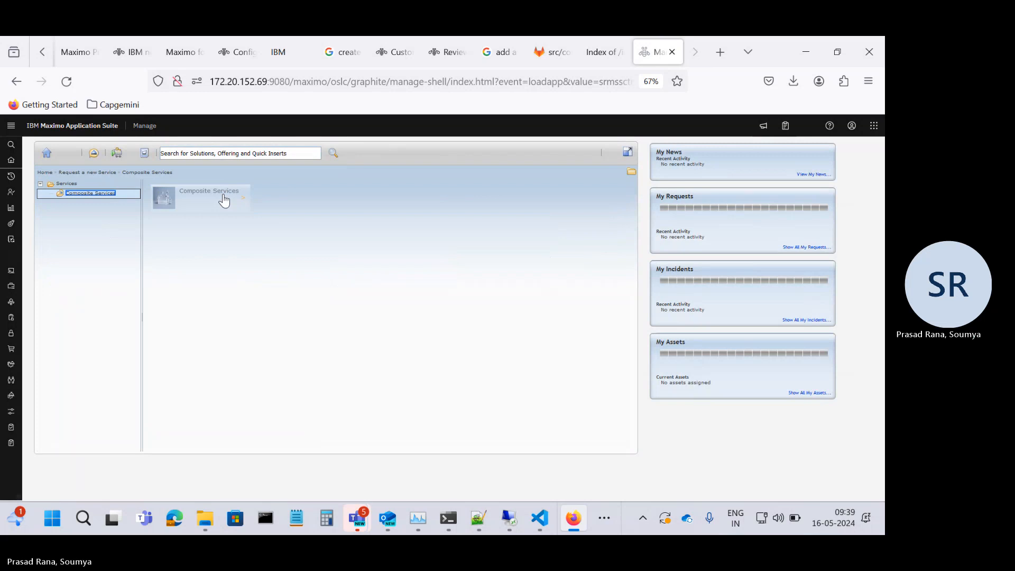
{"action": "left_click", "coordinate": [224, 198]}
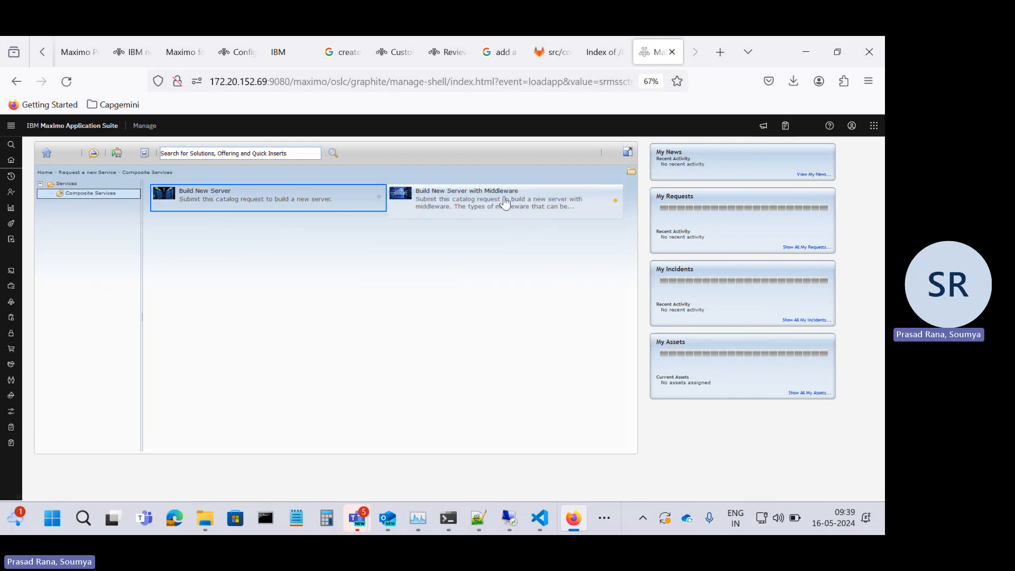
Log out the IBM customer user and log in as the Capgemini customer user with the saved user name and password.
{"action": "left_click", "coordinate": [851, 126]}
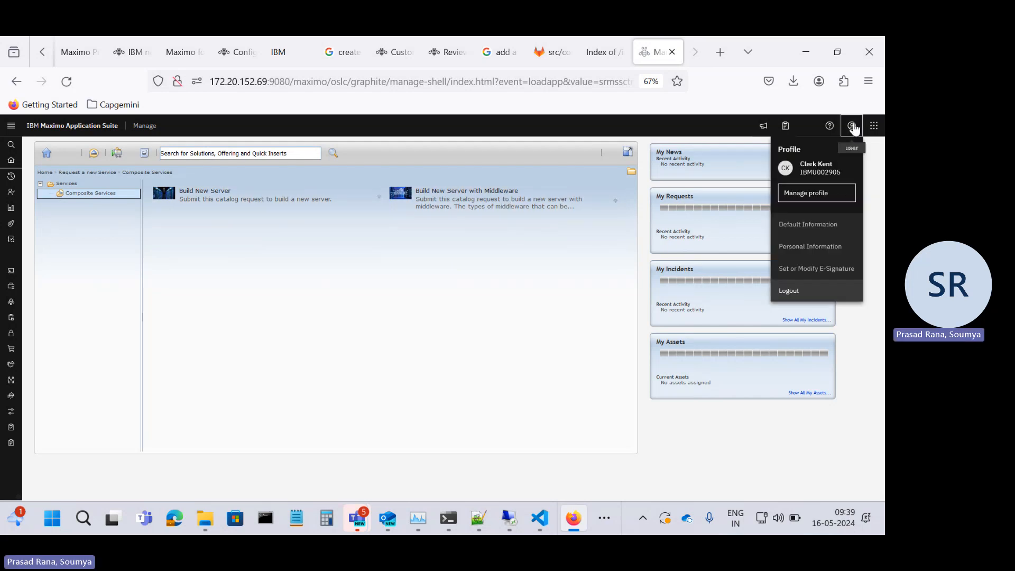
{"action": "left_click", "coordinate": [789, 291]}
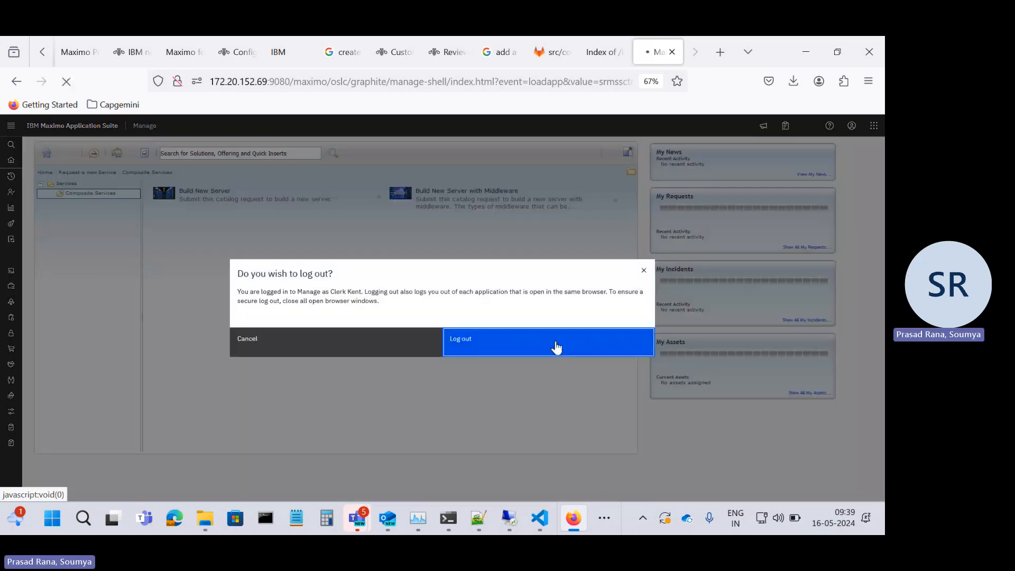
{"action": "left_click", "coordinate": [556, 341]}
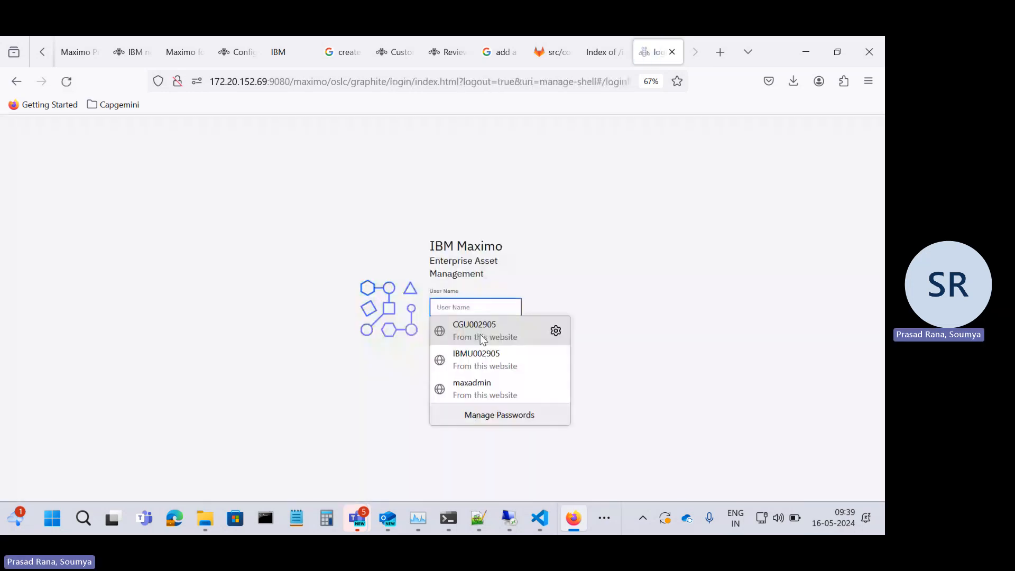
{"action": "left_click", "coordinate": [501, 339]}
{"action": "left_click", "coordinate": [439, 376]}
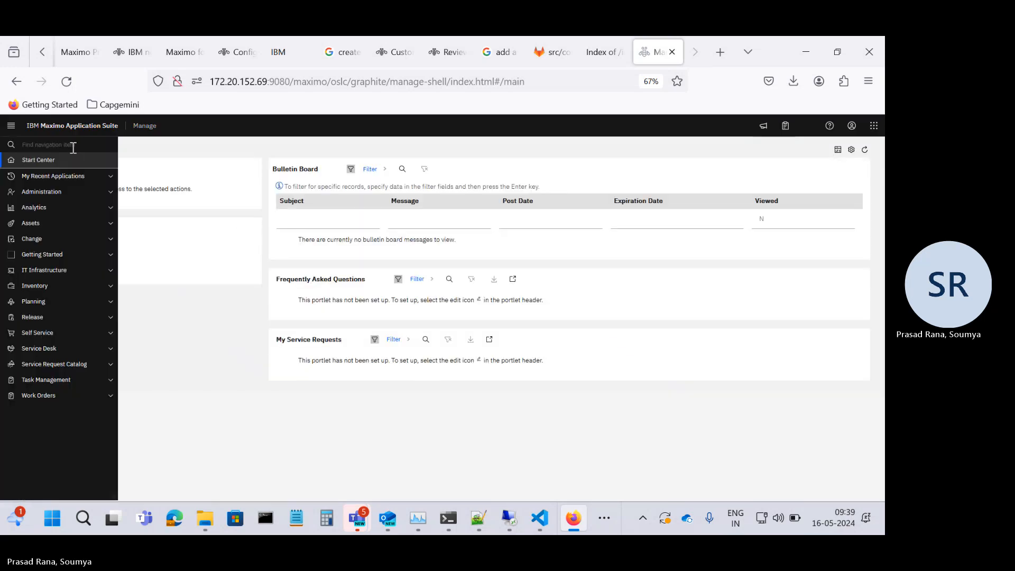
Open Self Service Center and check the DB Subsystem Support and Identity and Access offerings under Request a new Service.
{"action": "left_click", "coordinate": [73, 145]}
{"action": "type", "text": "Self"}
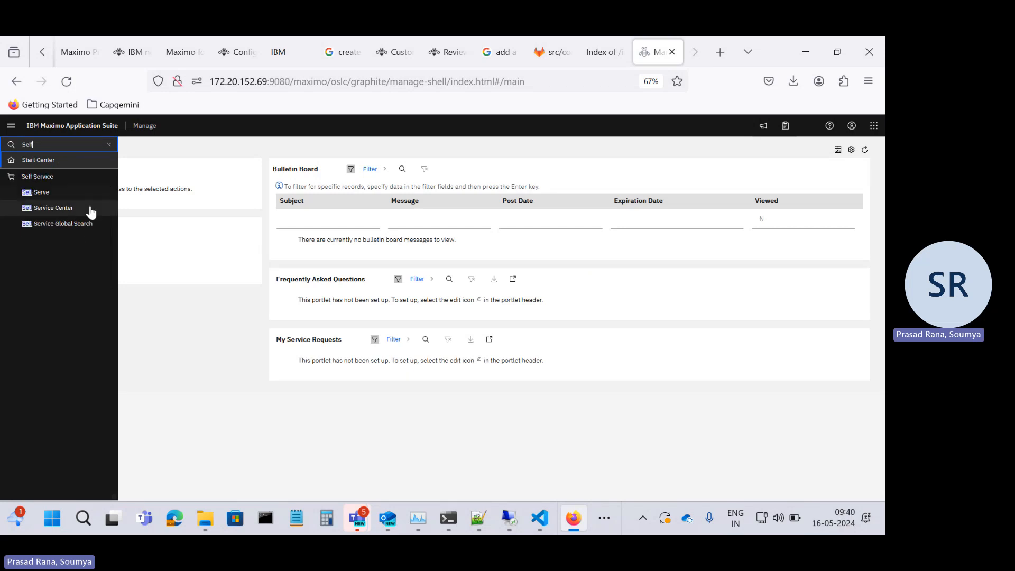
{"action": "left_click", "coordinate": [85, 208]}
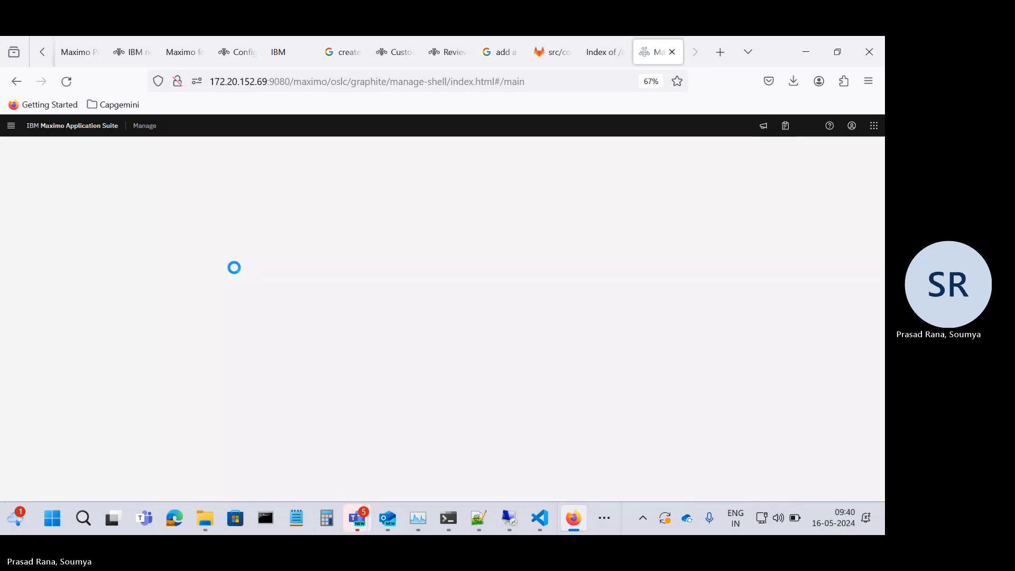
{"action": "left_click", "coordinate": [212, 228]}
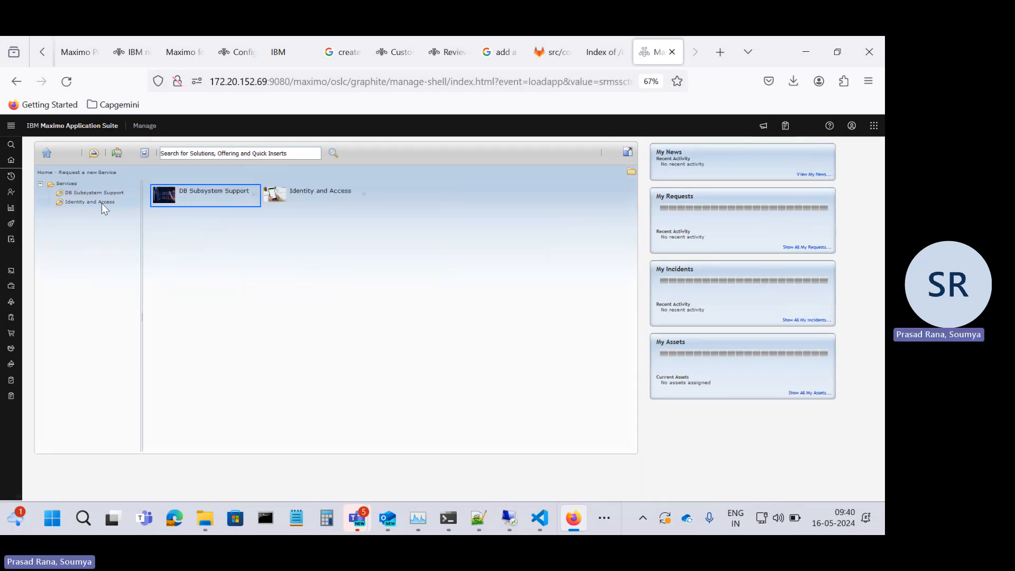
{"action": "left_click", "coordinate": [229, 199]}
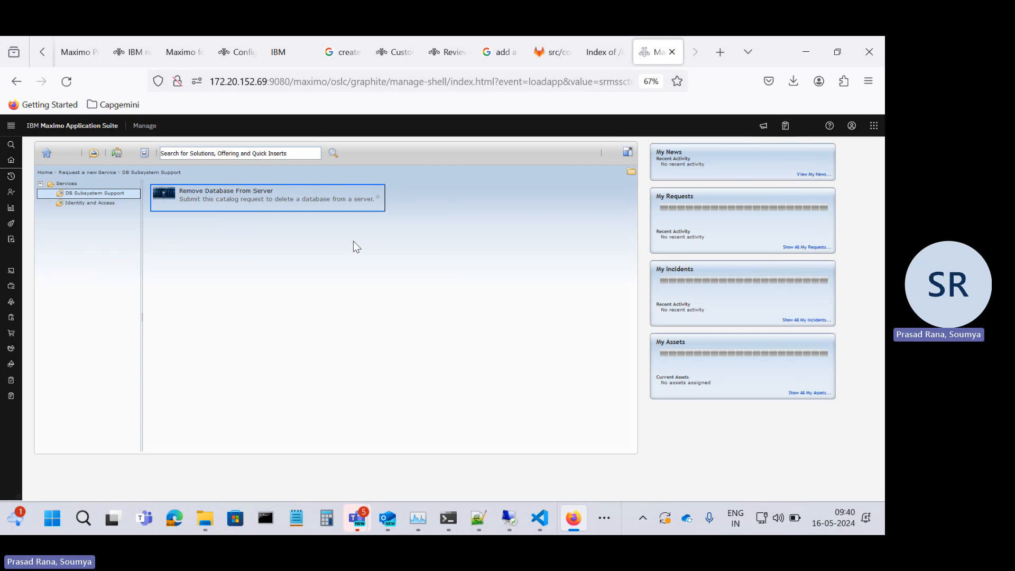
{"action": "left_click", "coordinate": [74, 204]}
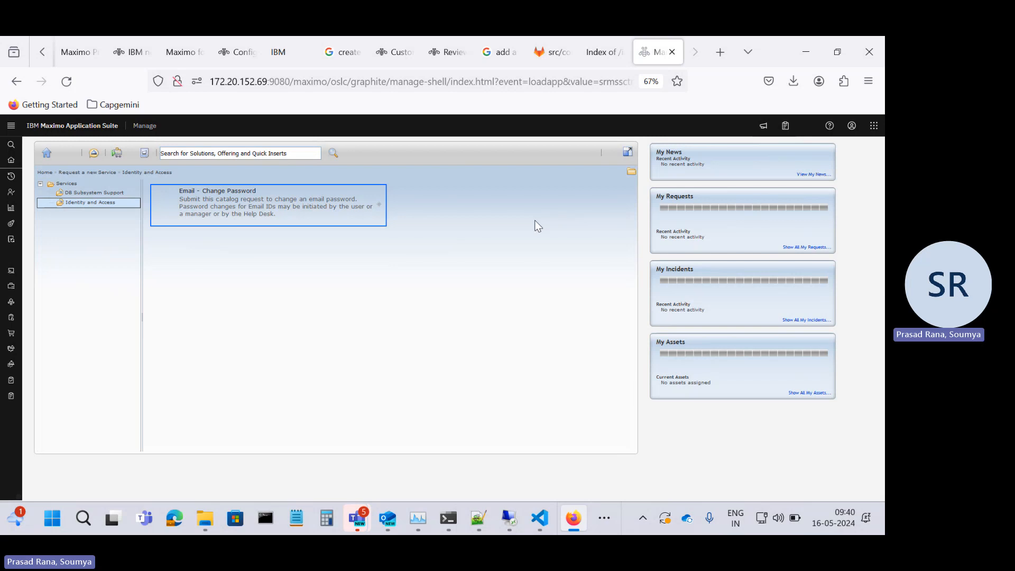
{"action": "left_click", "coordinate": [368, 521]}
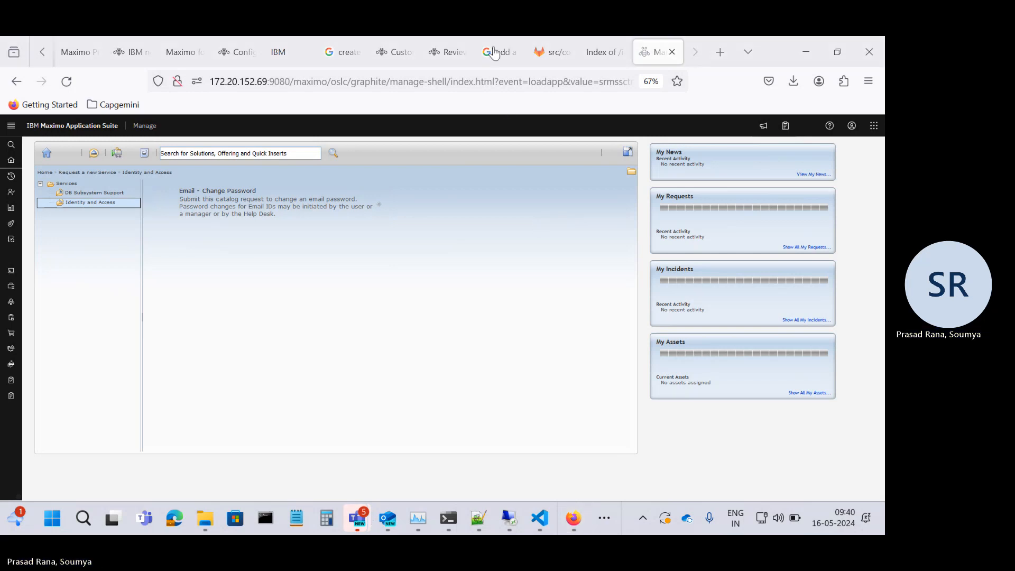